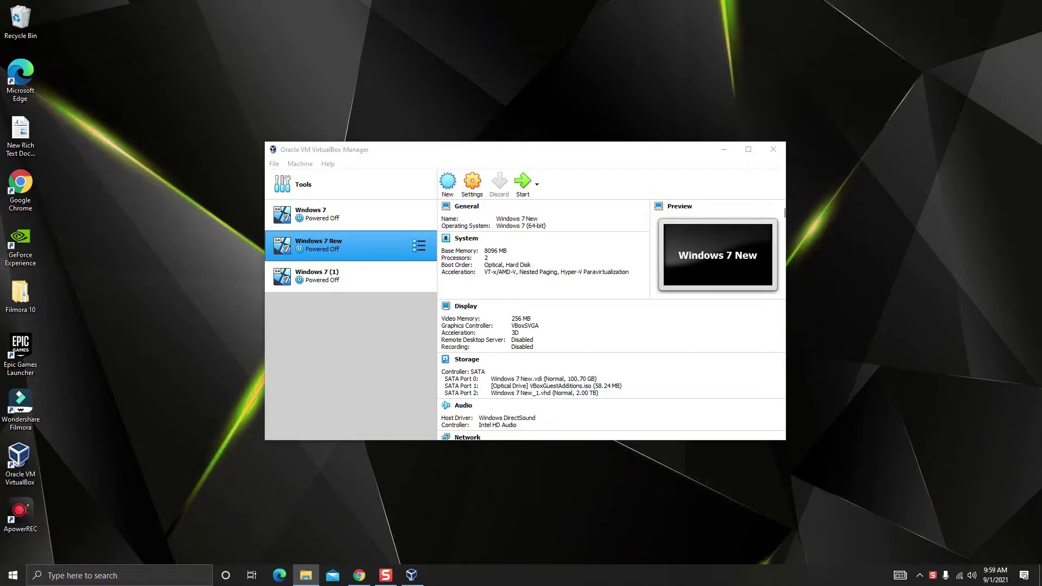
# Place the Windows 7 AIO file and the Oracle VM VirtualBox shortcut side by side on the desktop and close VirtualBox Manager.
pyautogui.moveTo(714, 126); pyautogui.dragTo(138, 306)
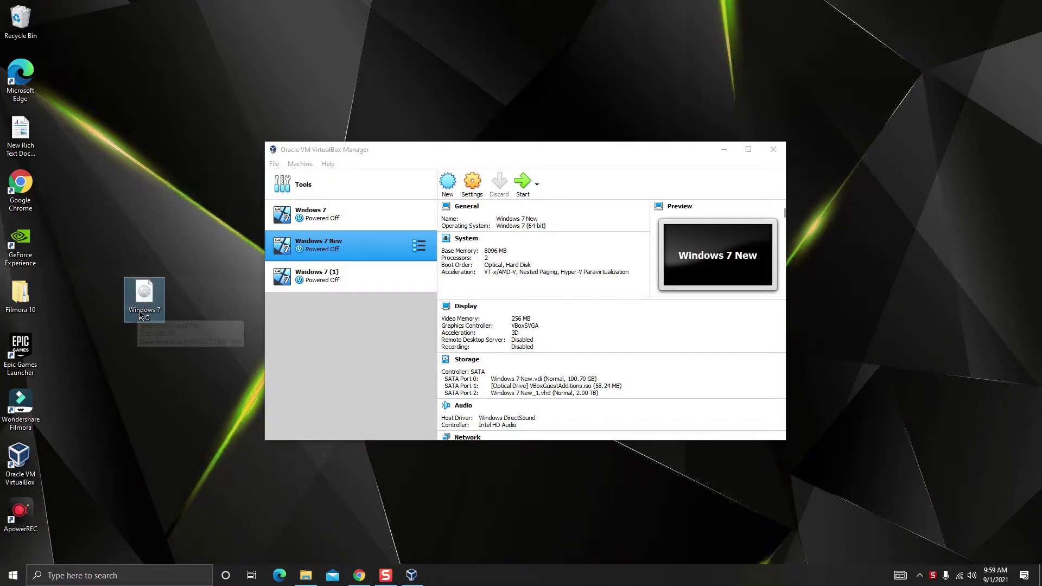
pyautogui.moveTo(20, 461); pyautogui.dragTo(188, 298)
pyautogui.click(773, 149)
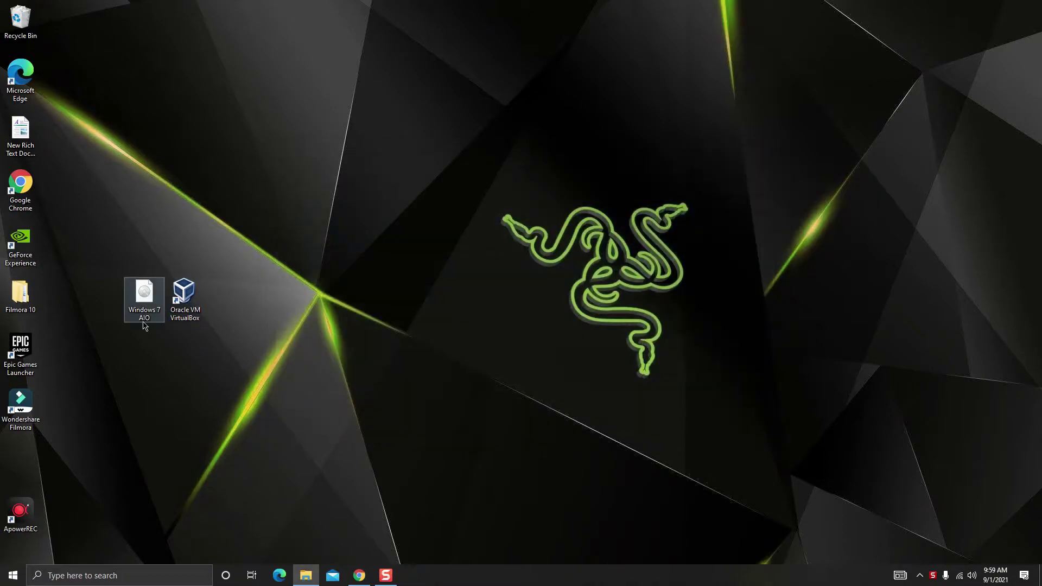
# Reopen Oracle VM VirtualBox and start a new virtual machine named "Windows 7 olden".
pyautogui.doubleClick(185, 293)
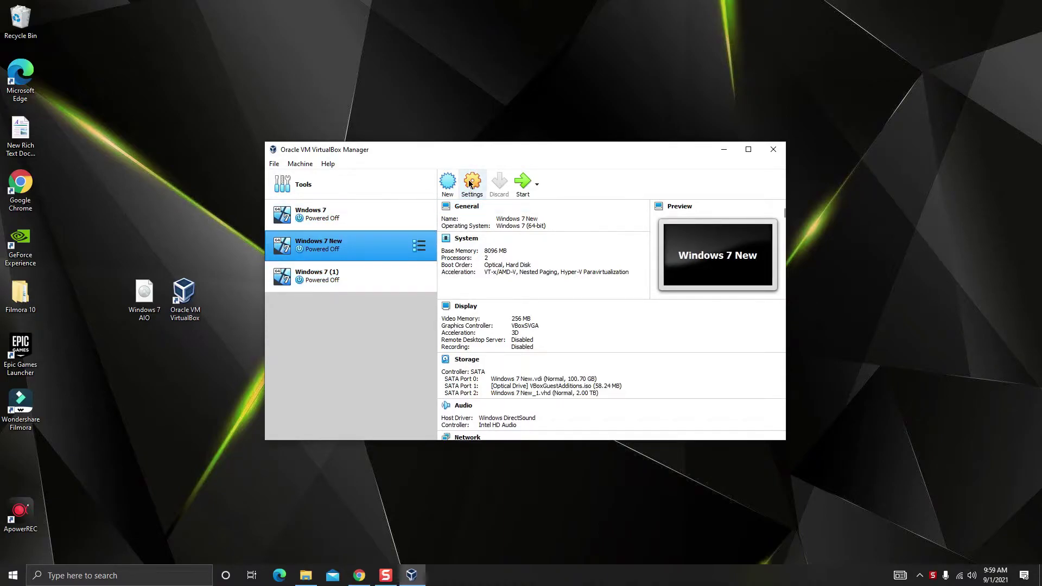
pyautogui.press('Down')
pyautogui.click(451, 181)
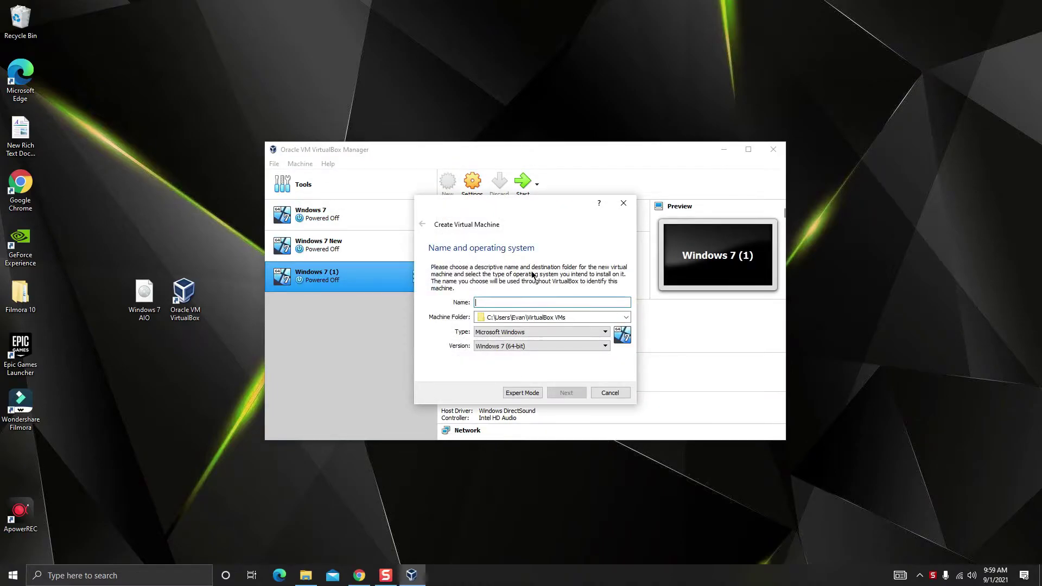
pyautogui.write('W')
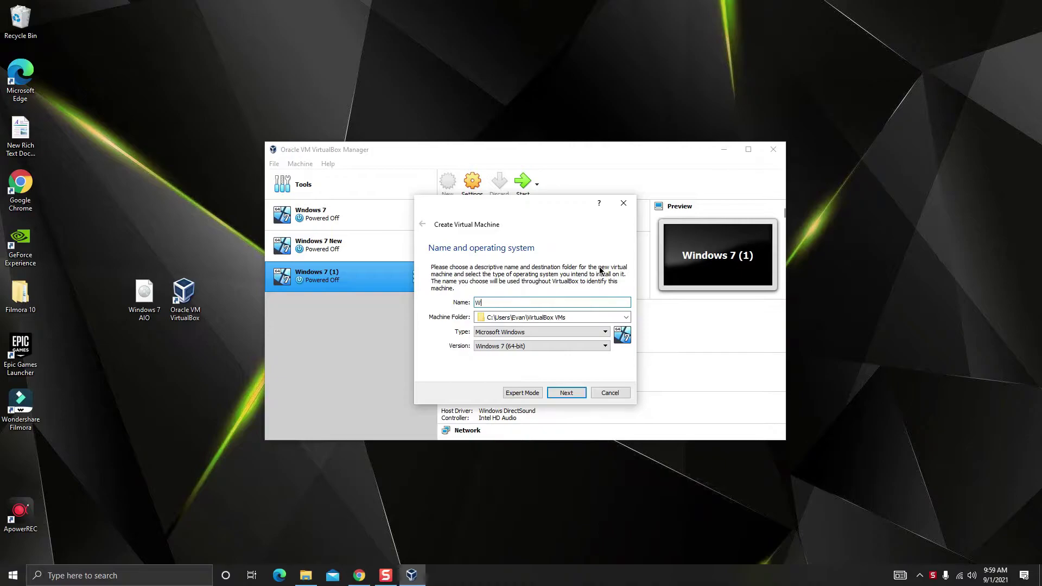
pyautogui.write('indows 7 olden')
# Choose Windows 7 (64-bit) as the new machine's version and proceed to the memory size.
pyautogui.click(543, 346)
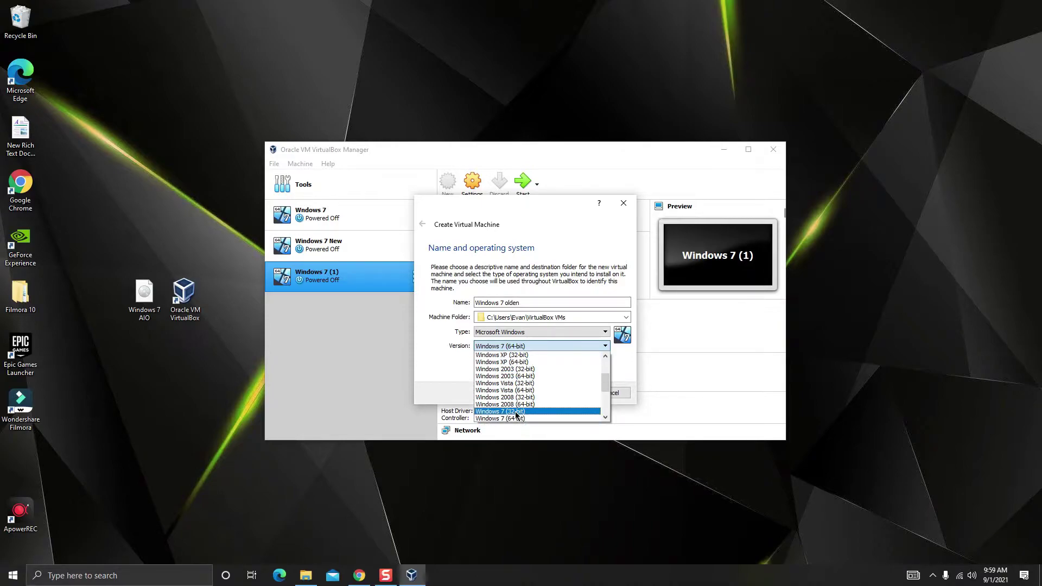
pyautogui.scroll(3, 518, 394)
pyautogui.scroll(-6, 520, 385)
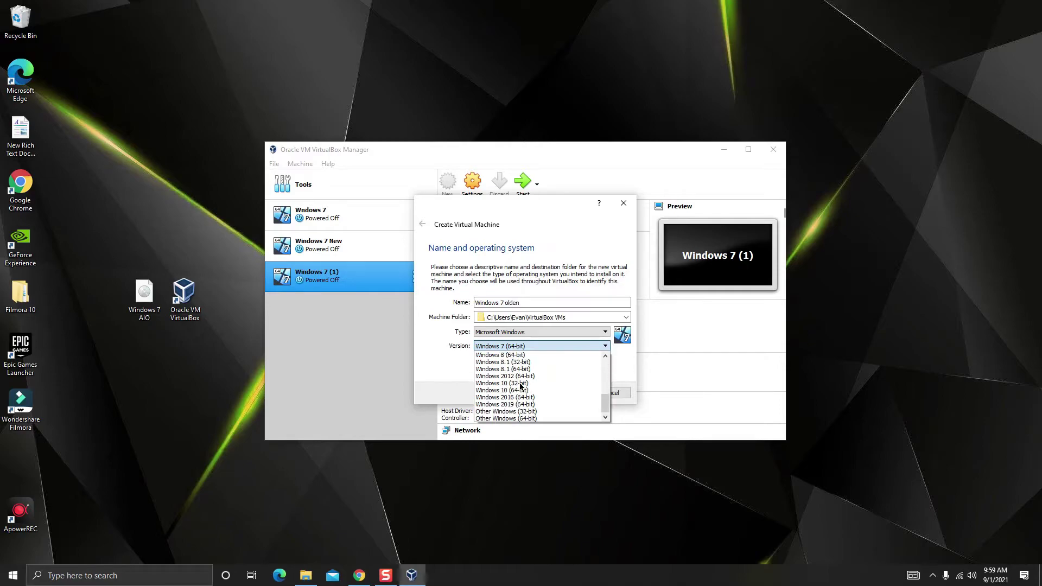
pyautogui.scroll(2, 525, 395)
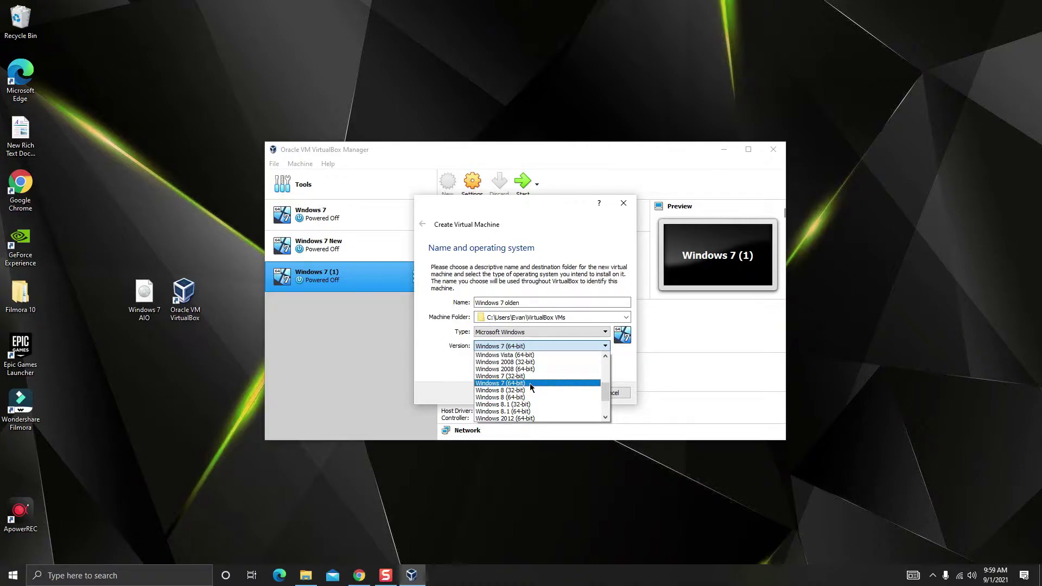
pyautogui.click(531, 386)
pyautogui.click(565, 392)
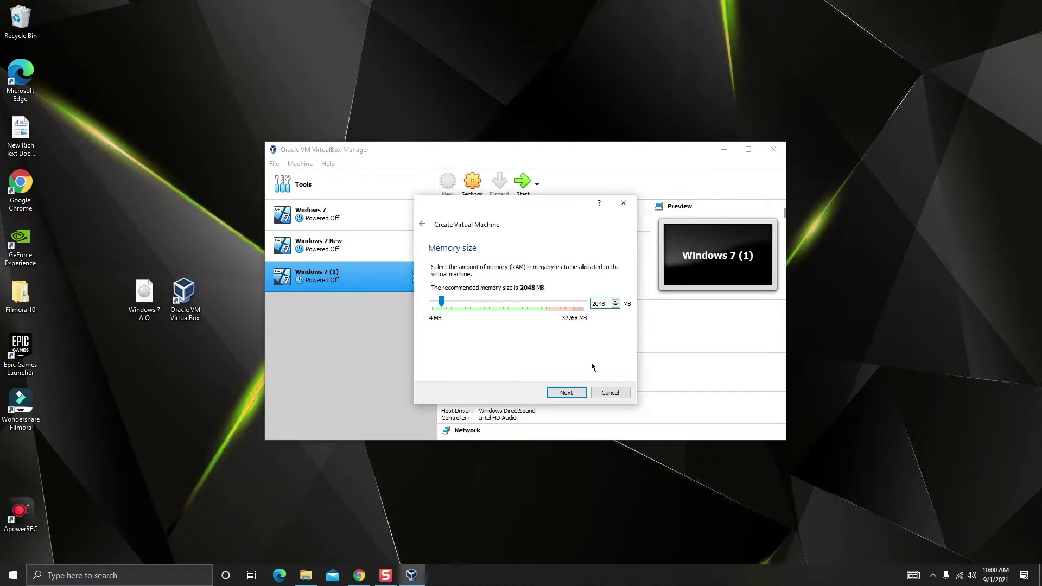
# Set the virtual machine's memory size to 8096 MB and proceed to the hard disk options.
pyautogui.press('BackSpace')
pyautogui.press('BackSpace')
pyautogui.press('BackSpace')
pyautogui.write('896')
pyautogui.press('BackSpace')
pyautogui.press('BackSpace')
pyautogui.write('096')
pyautogui.click(582, 396)
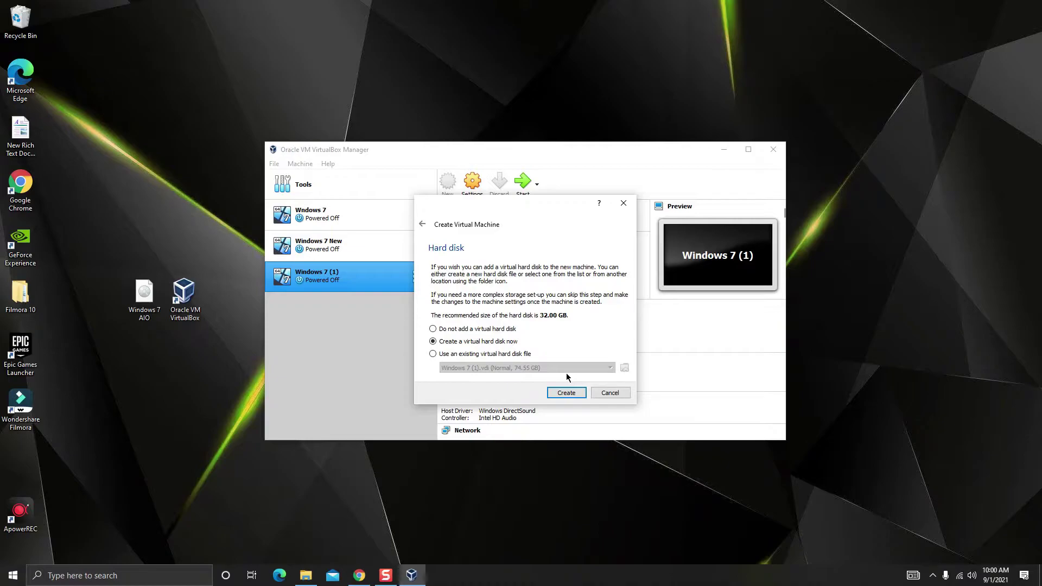
# Use the existing virtual hard disk Windows 7 New_1.vhd and create the virtual machine.
pyautogui.click(434, 355)
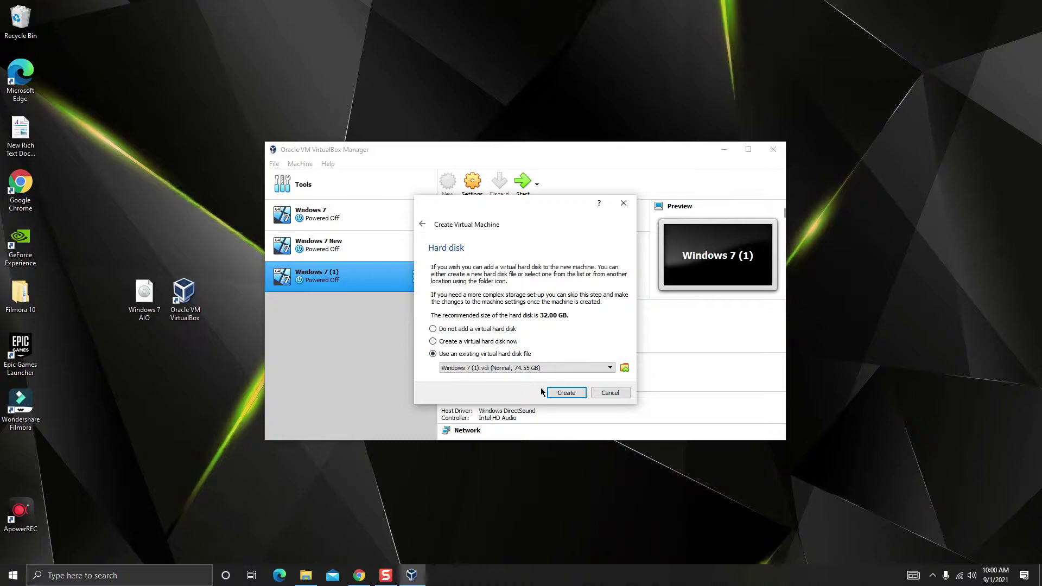
pyautogui.click(624, 368)
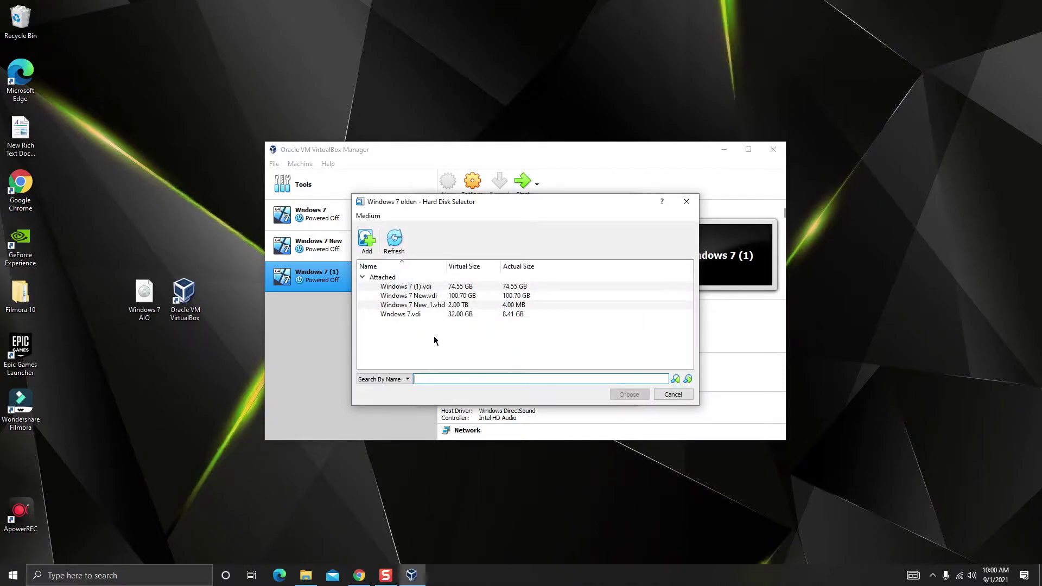
pyautogui.doubleClick(441, 307)
pyautogui.click(567, 393)
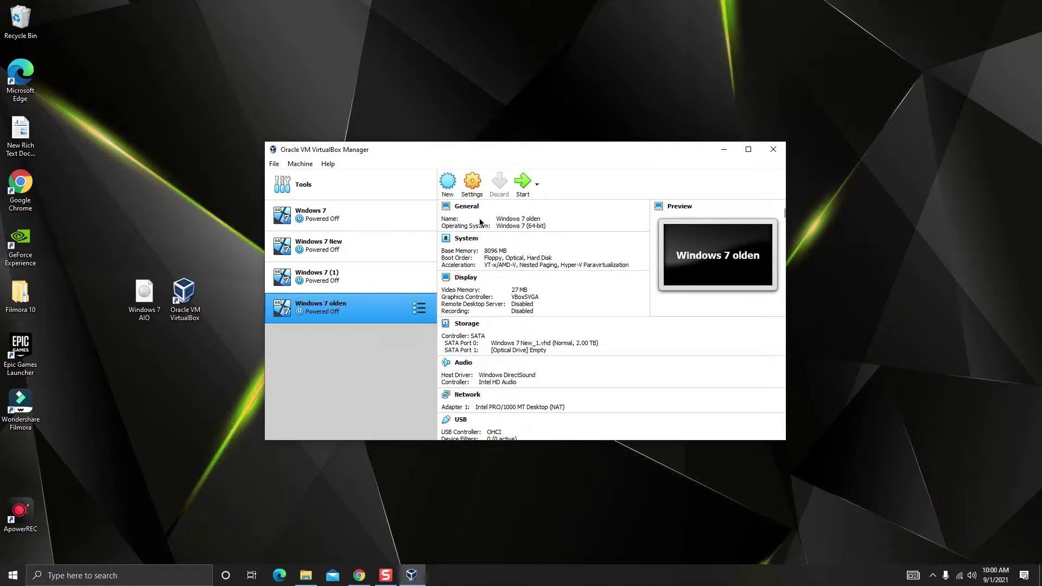
# Switch to File Explorer and examine the drives under This PC, including USB Drive (E:).
pyautogui.moveTo(1041, 217); pyautogui.dragTo(410, 0)
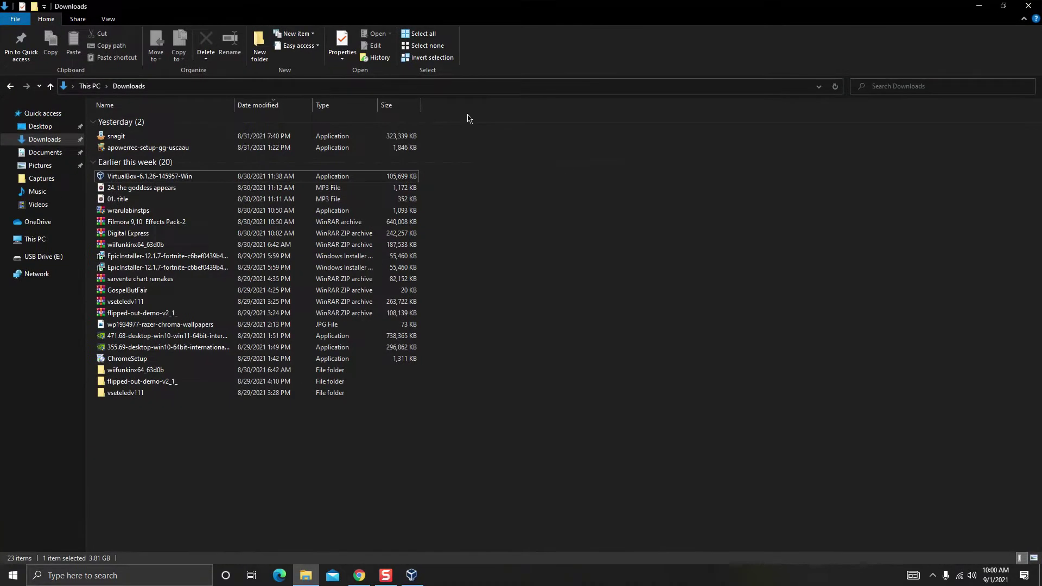
pyautogui.click(38, 239)
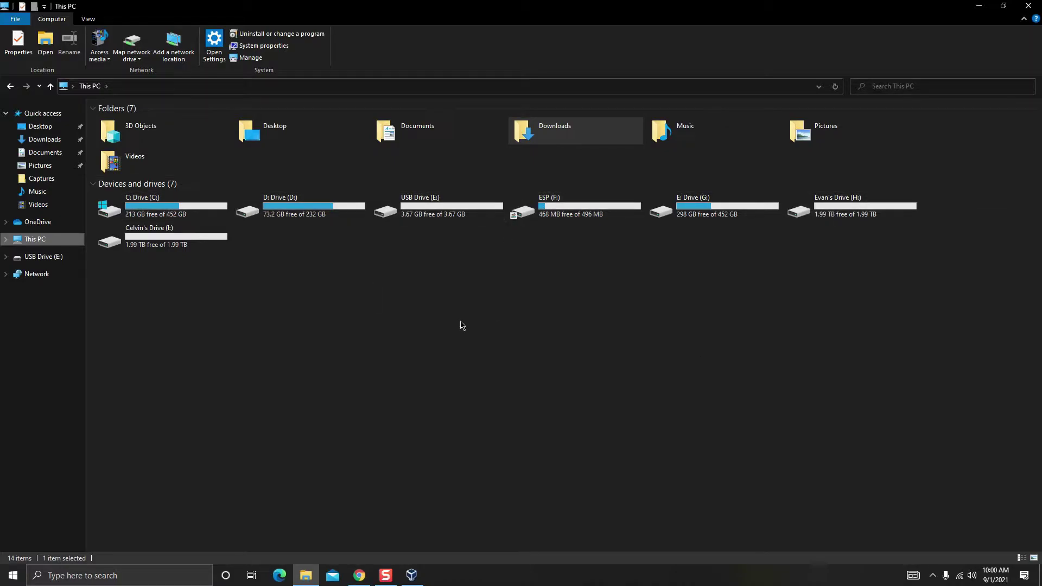
pyautogui.click(979, 6)
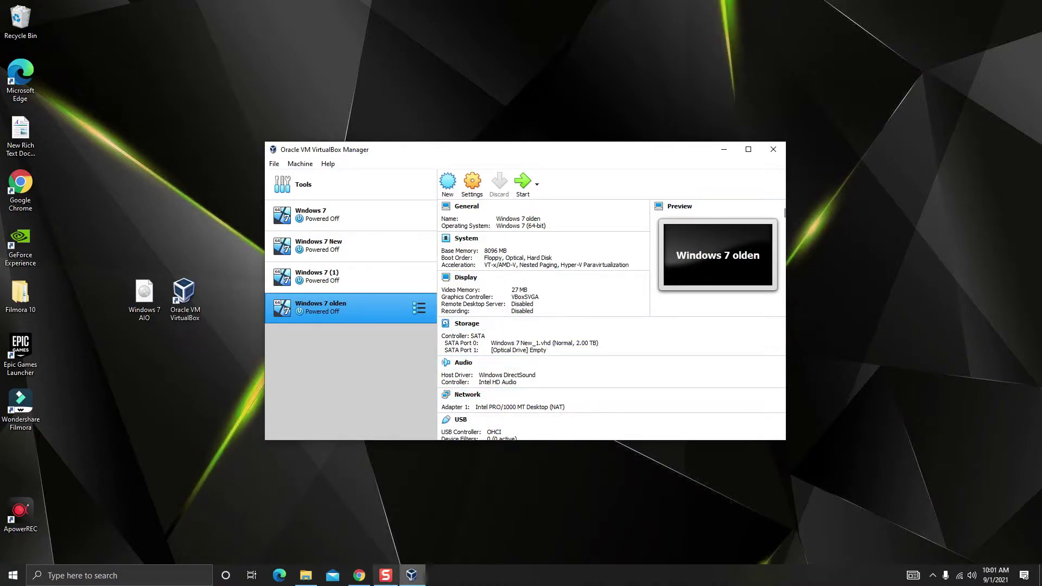
pyautogui.click(355, 576)
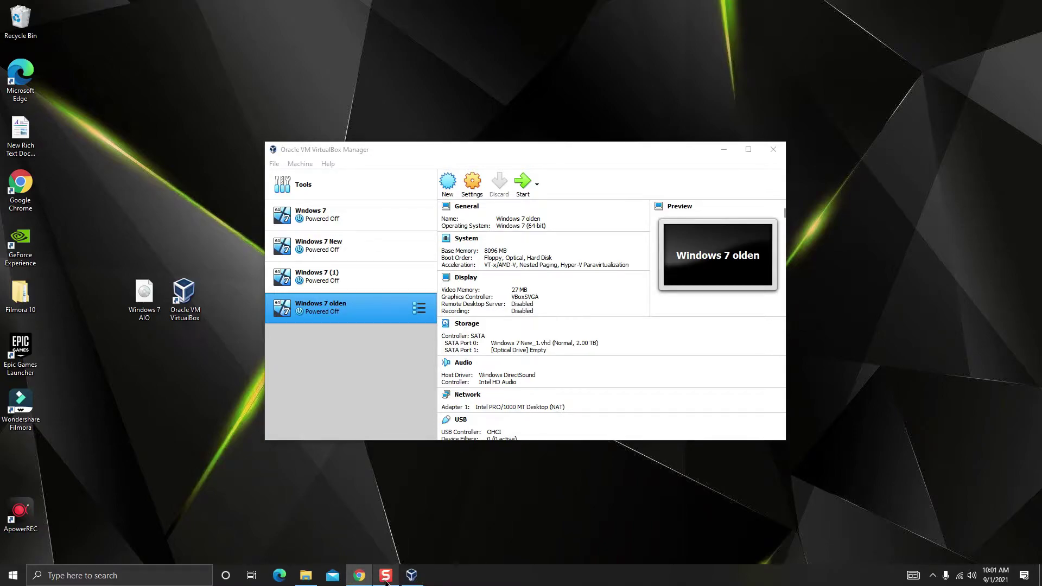
pyautogui.click(306, 575)
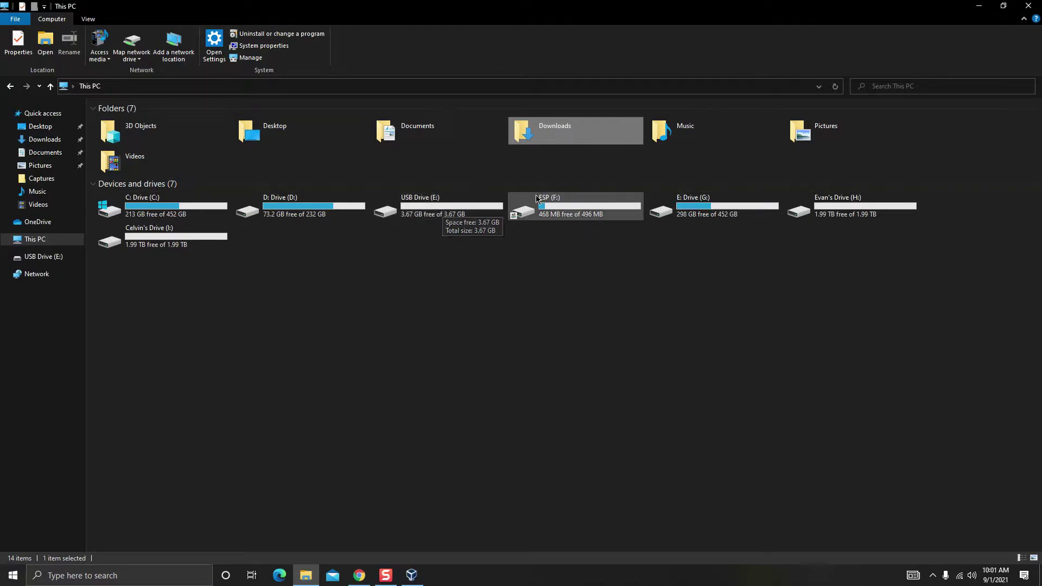
pyautogui.click(426, 205)
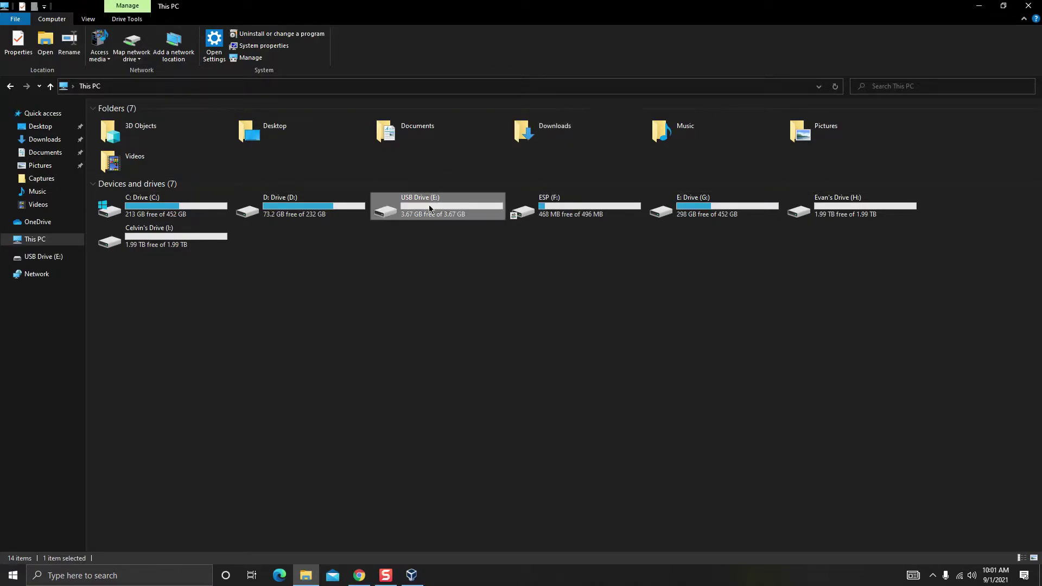
# Open Disk Management in Computer Management and review the PC's disks, including the removable E: partition.
pyautogui.rightClick(50, 239)
pyautogui.click(85, 259)
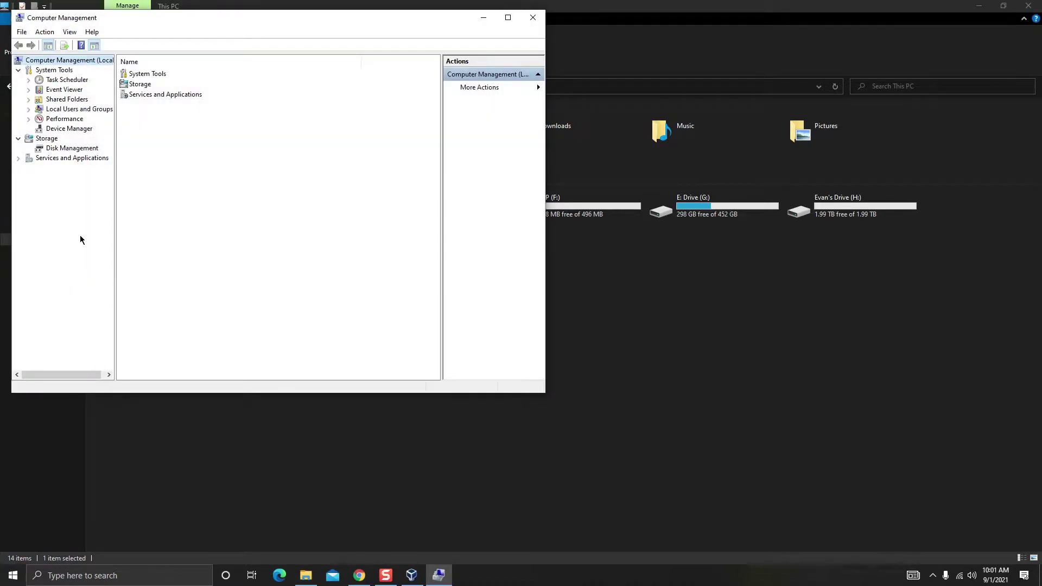
pyautogui.click(76, 150)
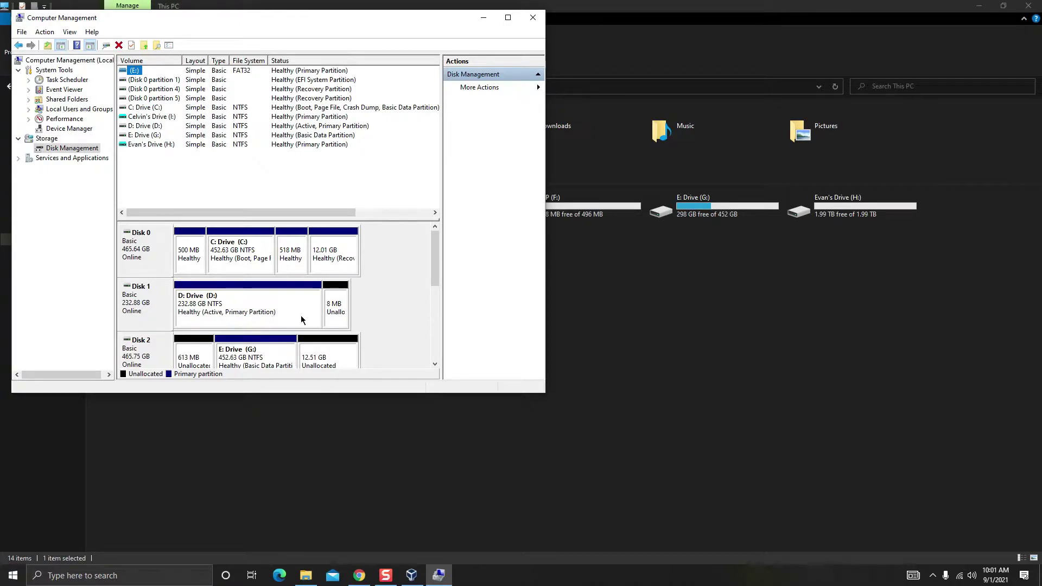
pyautogui.moveTo(433, 248); pyautogui.dragTo(425, 299)
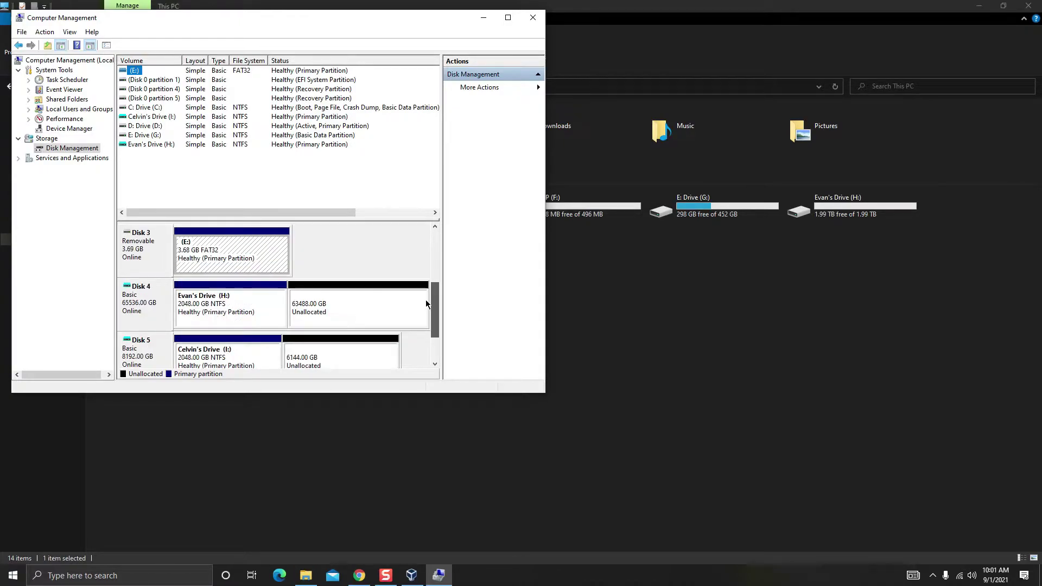
pyautogui.click(246, 256)
pyautogui.rightClick(234, 252)
pyautogui.press('Escape')
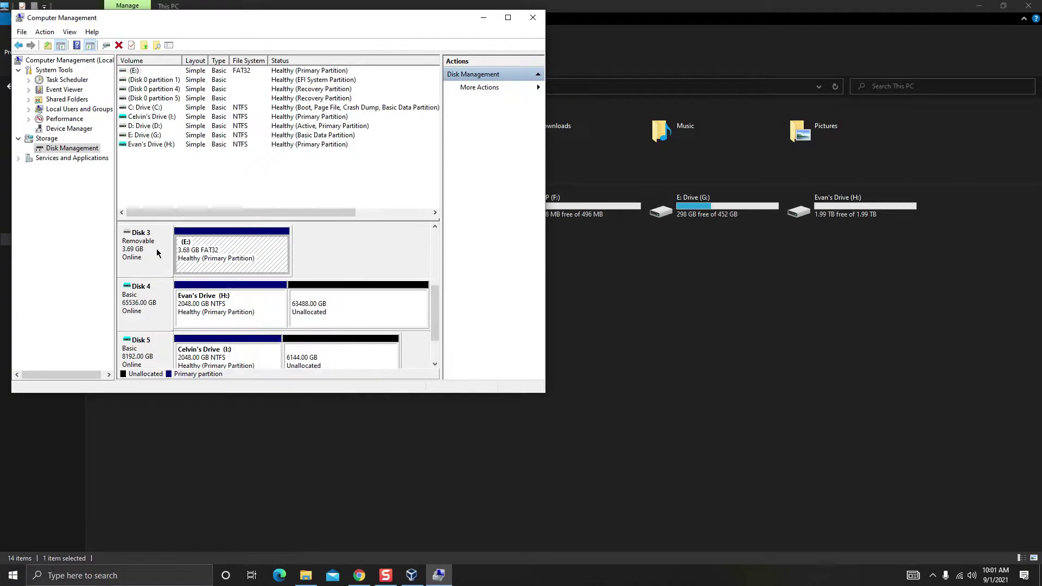
# Start creating a virtual hard disk in VHDX format, saved as "Hard Drive 4" in the Documents folder.
pyautogui.click(46, 32)
pyautogui.click(58, 71)
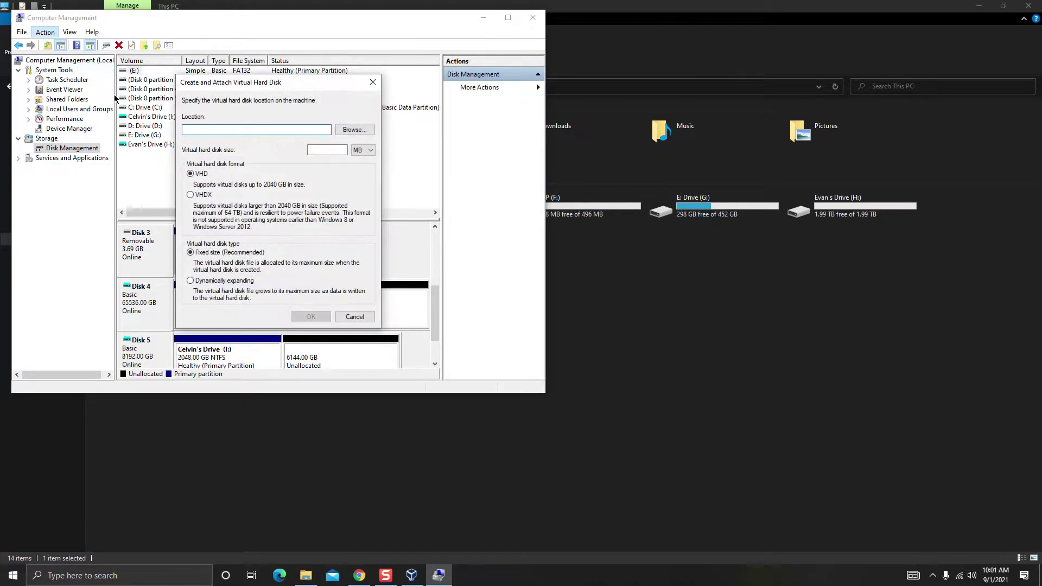
pyautogui.click(201, 198)
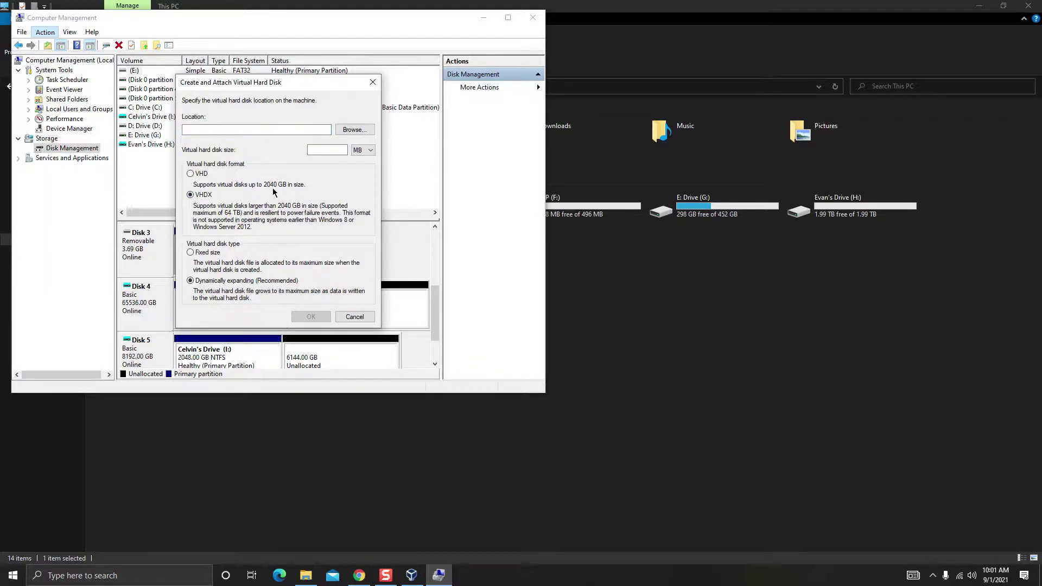
pyautogui.click(354, 129)
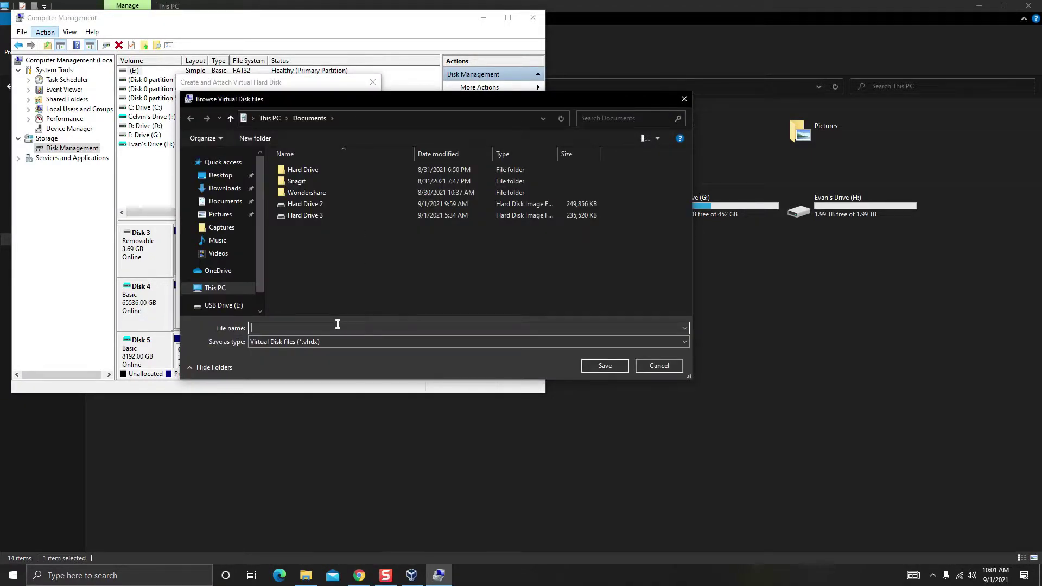
pyautogui.write('H')
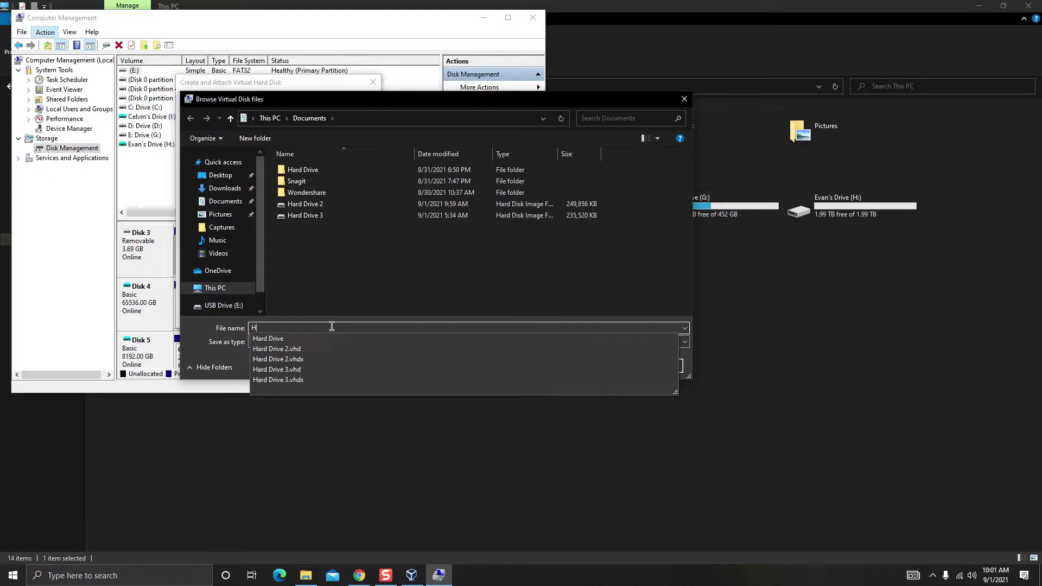
pyautogui.write('ard Drive 4')
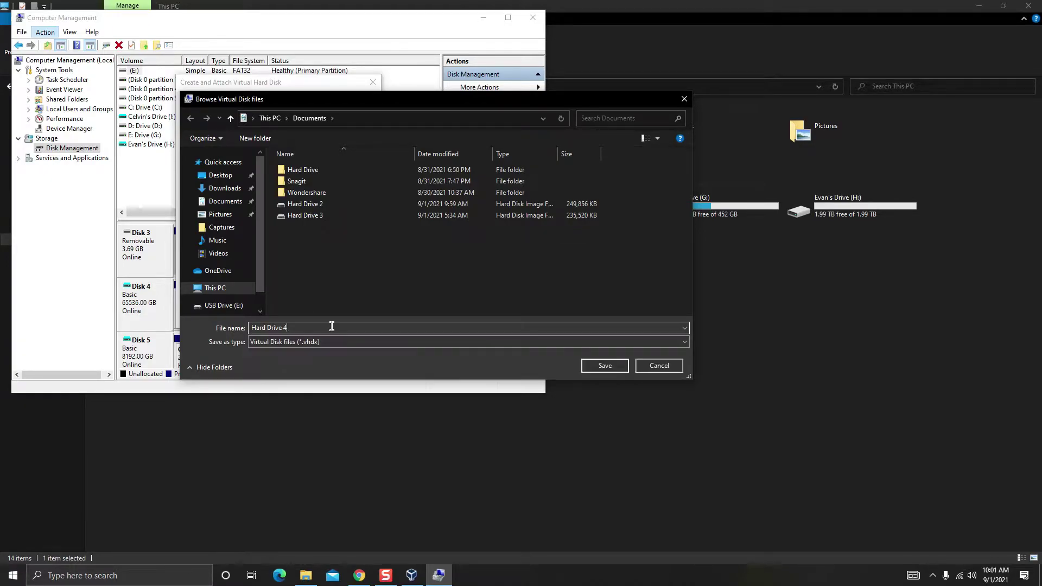
pyautogui.click(610, 367)
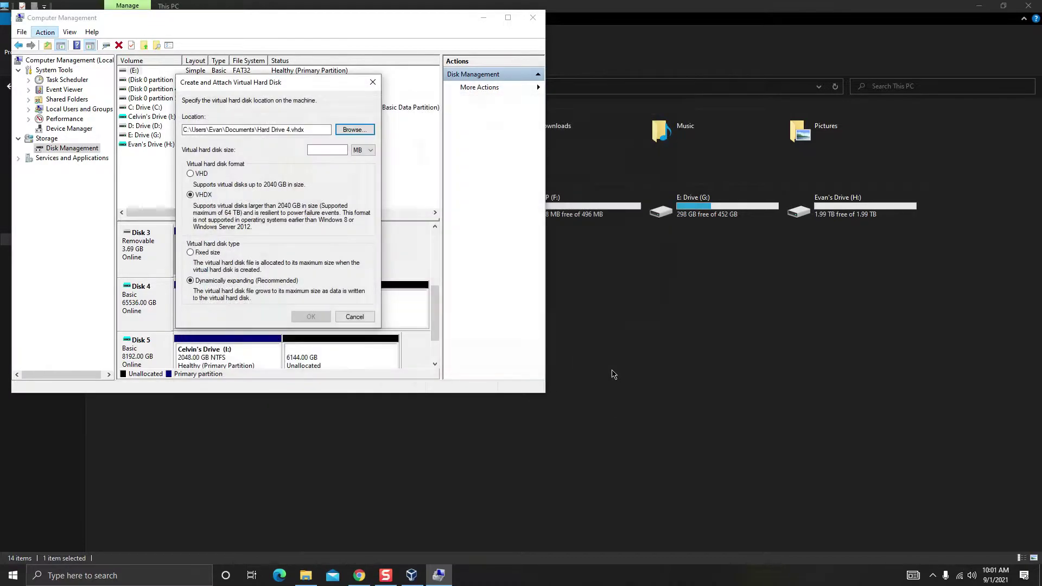
# Set the virtual hard disk size to 2 TB and create the disk.
pyautogui.click(364, 150)
pyautogui.click(362, 175)
pyautogui.click(327, 149)
pyautogui.write('2')
pyautogui.click(310, 316)
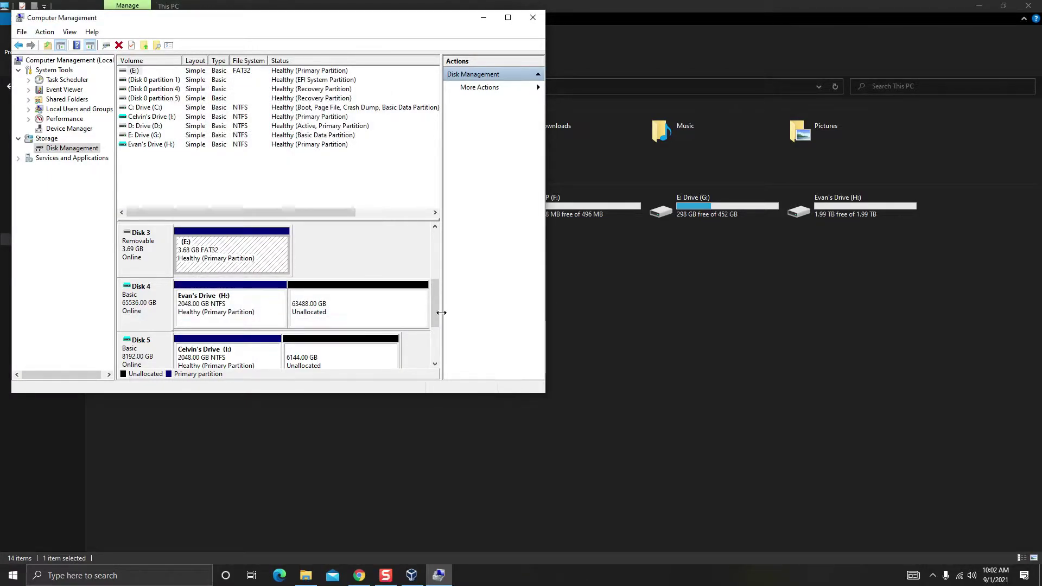
# Initialize the new Disk 6 with the MBR (Master Boot Record) partition style.
pyautogui.moveTo(434, 311); pyautogui.dragTo(432, 339)
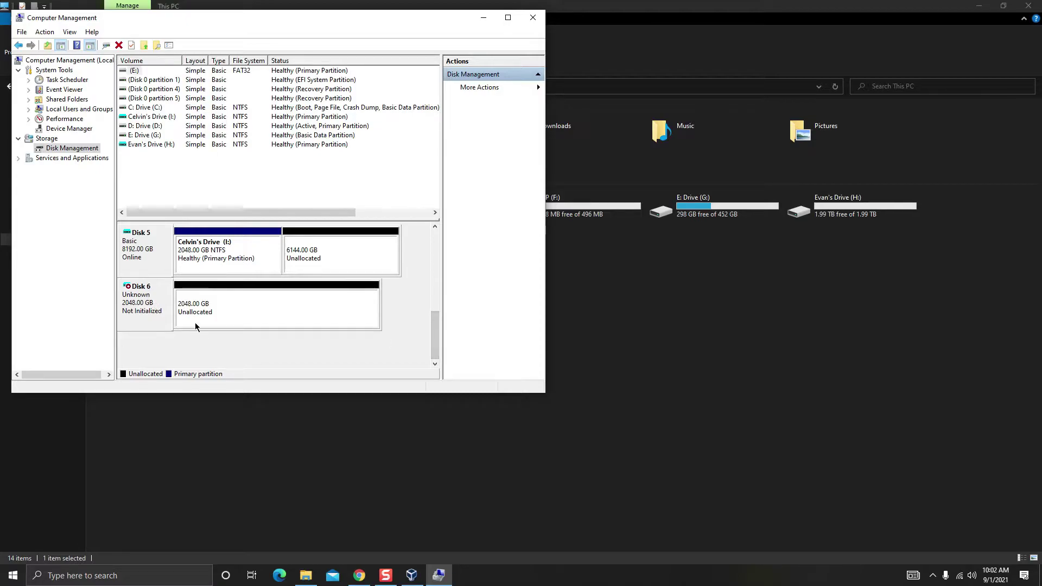
pyautogui.rightClick(144, 306)
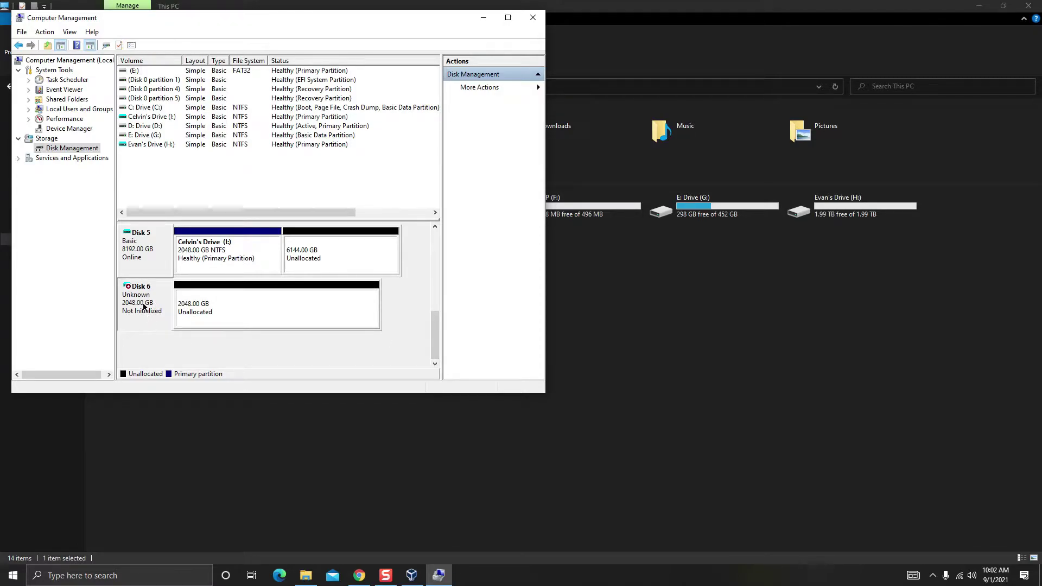
pyautogui.click(160, 311)
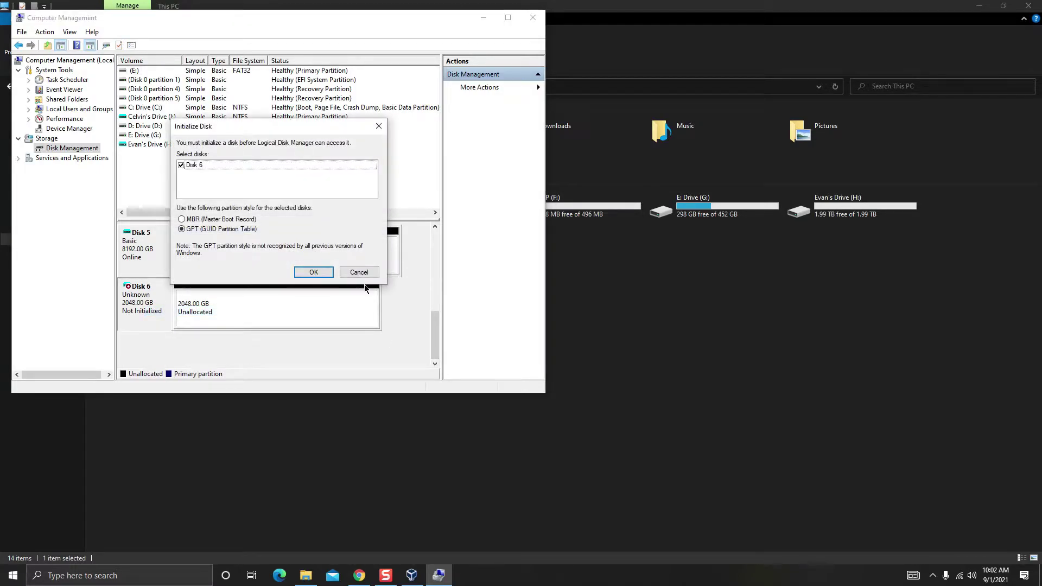
pyautogui.click(181, 221)
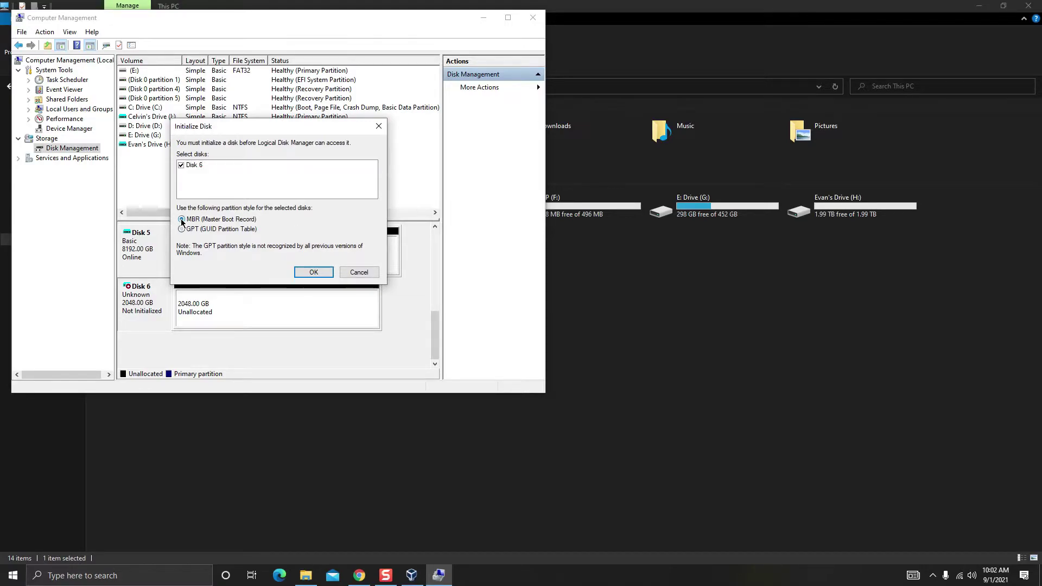
pyautogui.click(313, 272)
# Start a new simple volume on Disk 6's unallocated space with a size of 2097149 MB and drive letter J.
pyautogui.rightClick(245, 297)
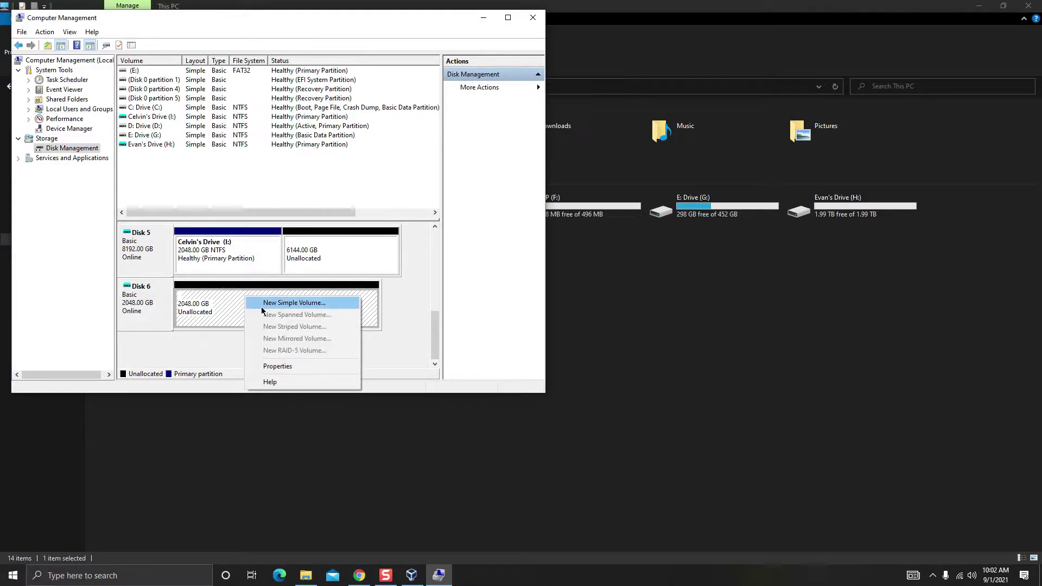
pyautogui.click(261, 305)
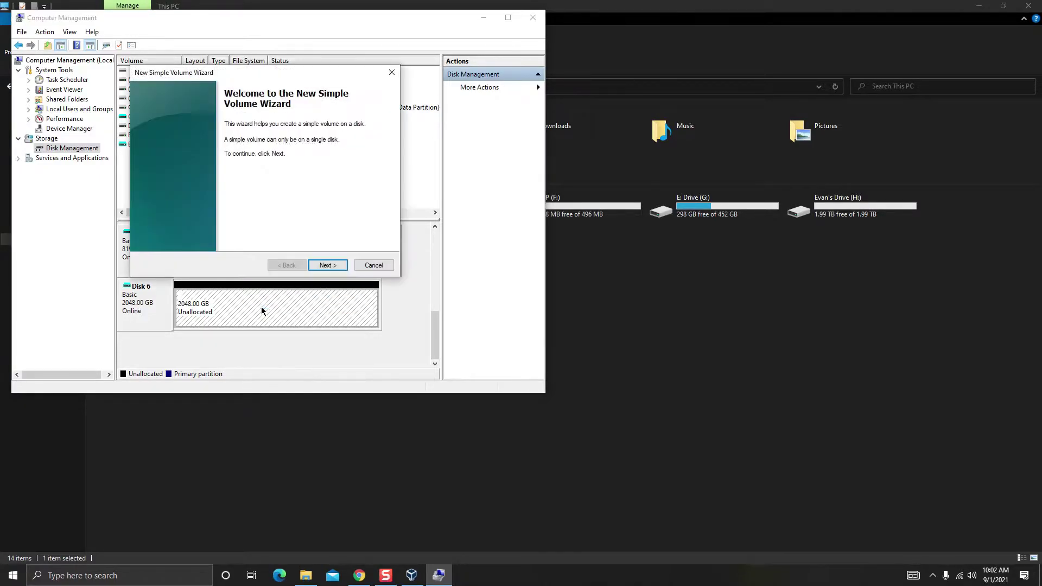
pyautogui.click(319, 267)
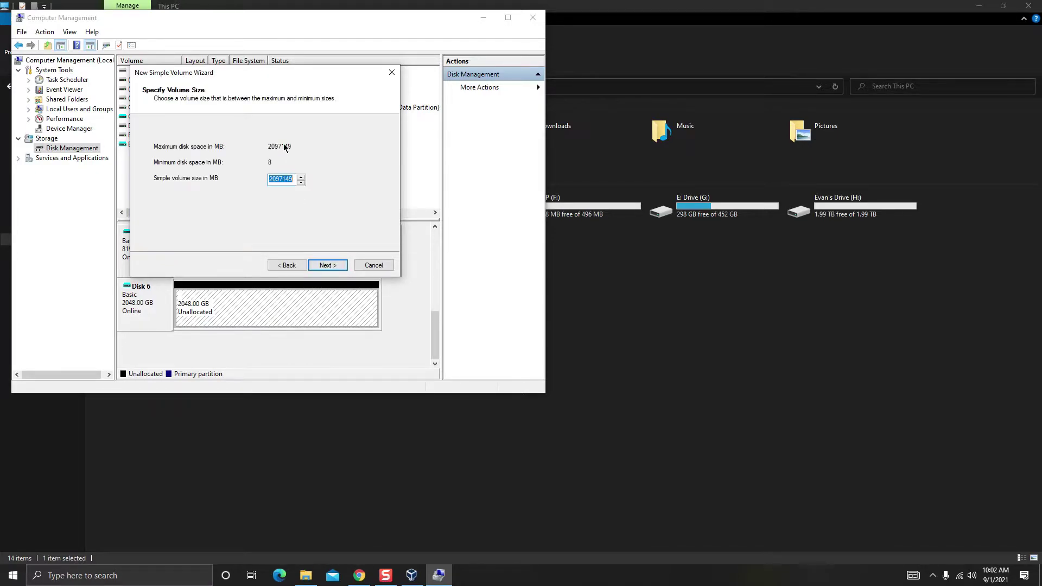
pyautogui.click(323, 264)
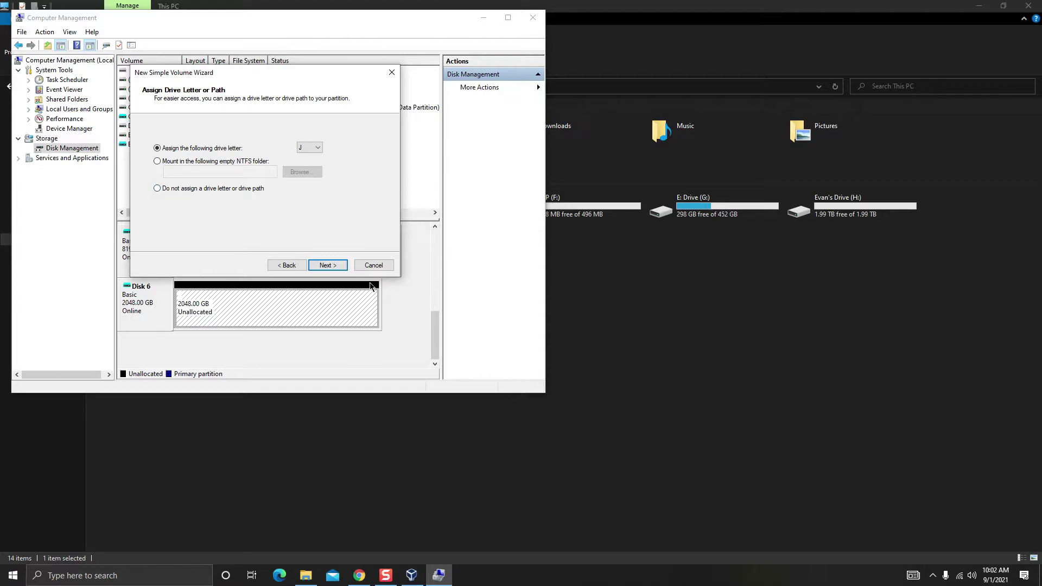
pyautogui.click(327, 266)
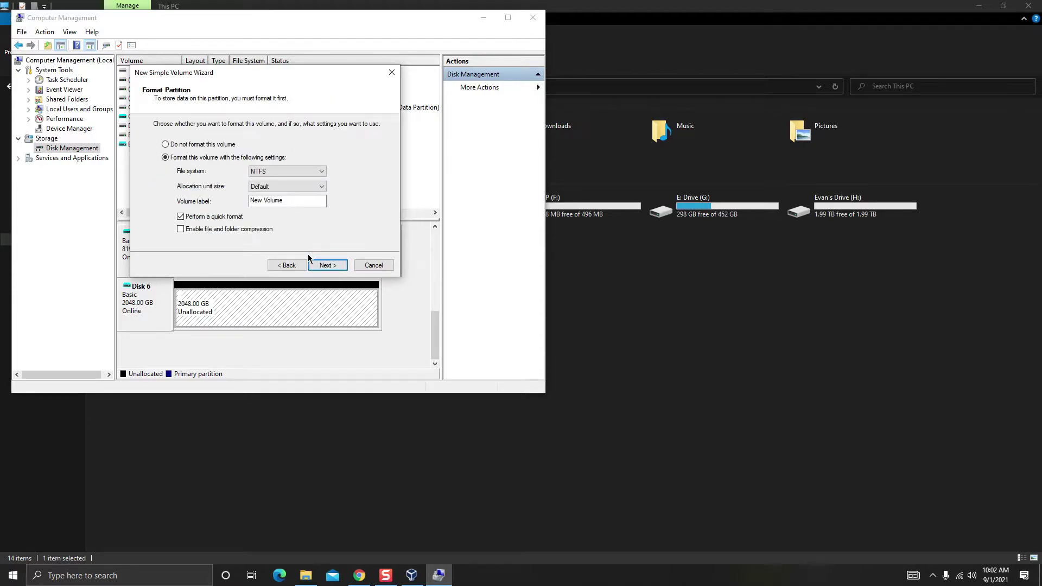
# Label the volume with the owner's first name followed by "Drive" and create it with NTFS quick formatting.
pyautogui.moveTo(295, 200); pyautogui.dragTo(244, 203)
pyautogui.press('BackSpace')
pyautogui.write("Tom's Drive")
pyautogui.click(339, 265)
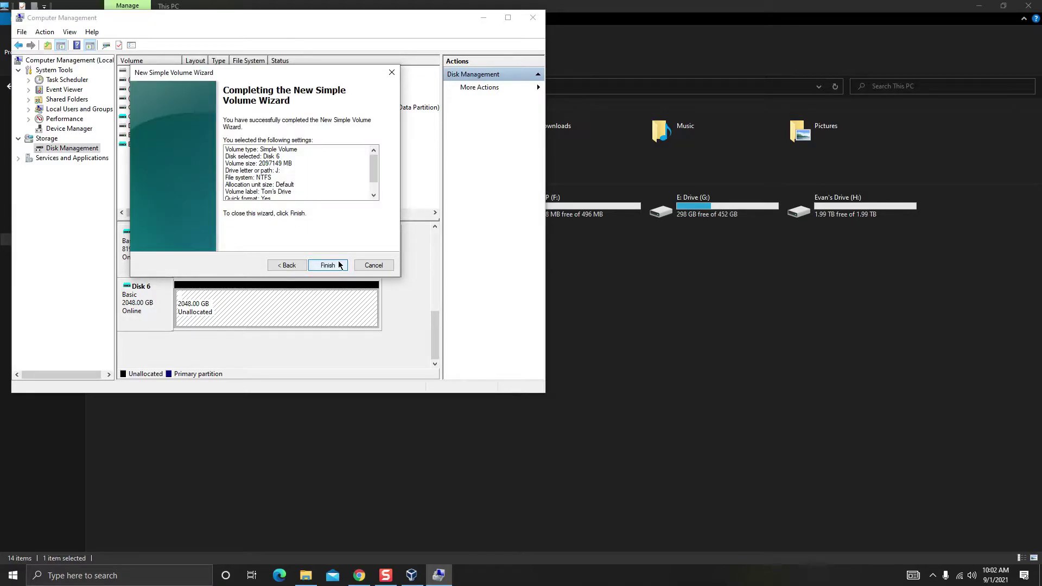
pyautogui.click(334, 265)
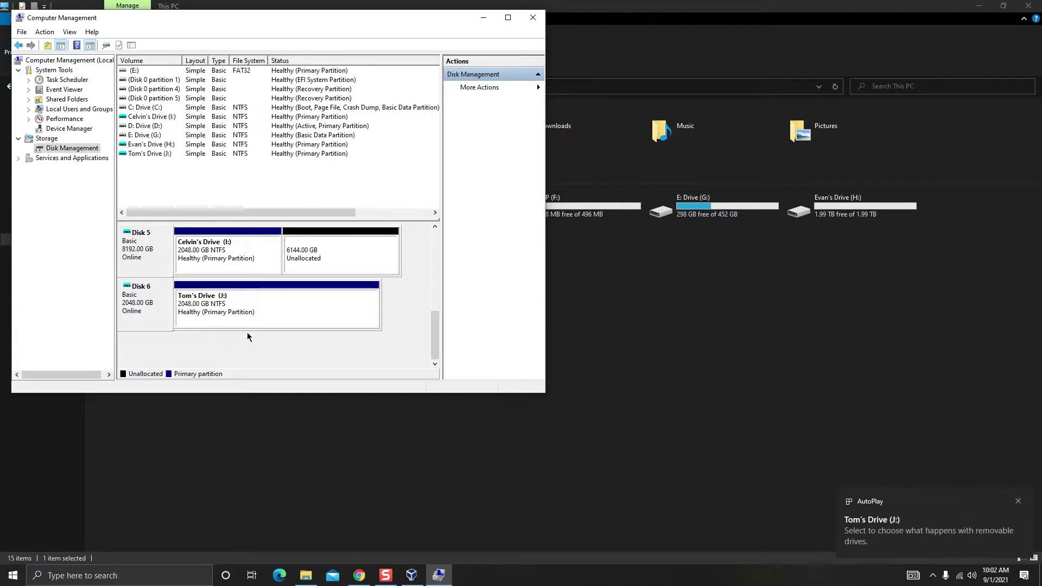
# Dismiss the AutoPlay notification, close Computer Management and minimize This PC to return to VirtualBox Manager.
pyautogui.click(1021, 501)
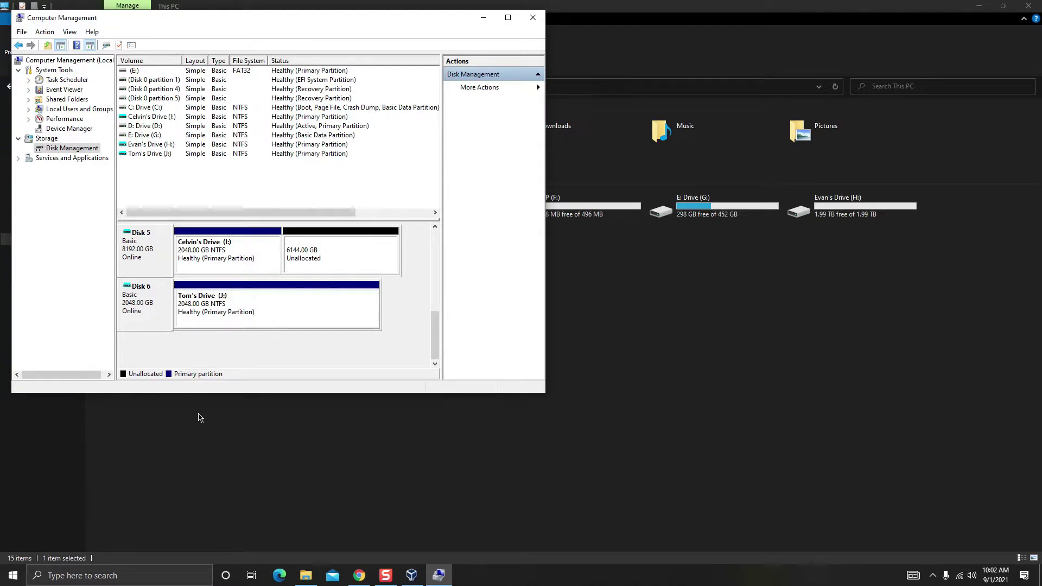
pyautogui.click(533, 17)
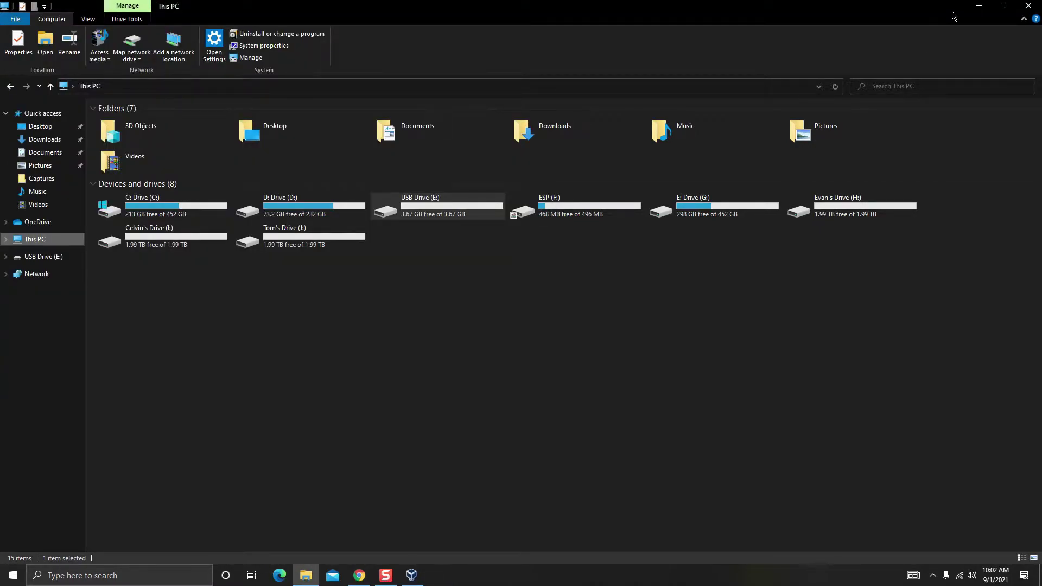
pyautogui.click(979, 7)
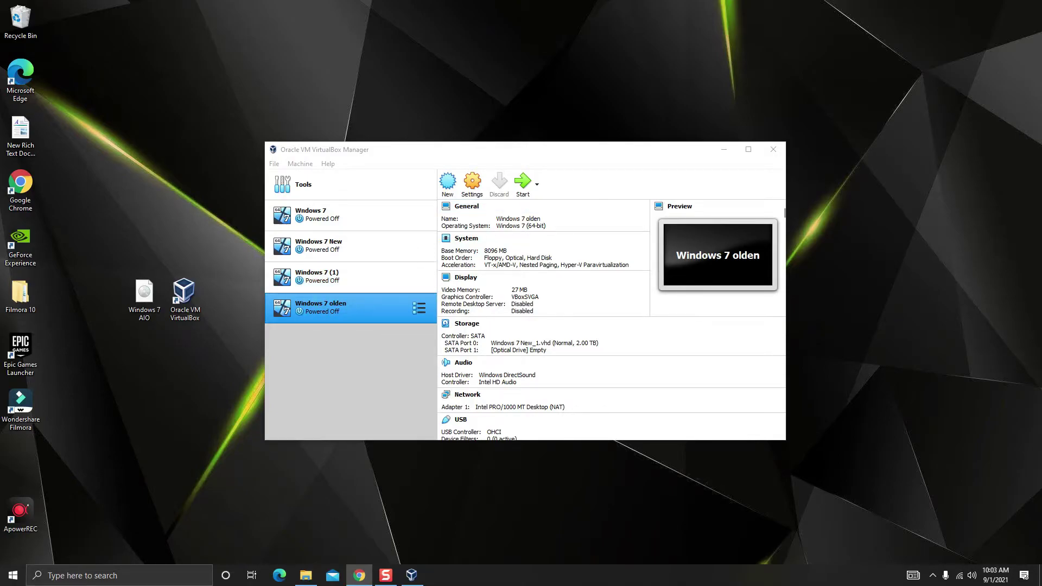
pyautogui.click(506, 349)
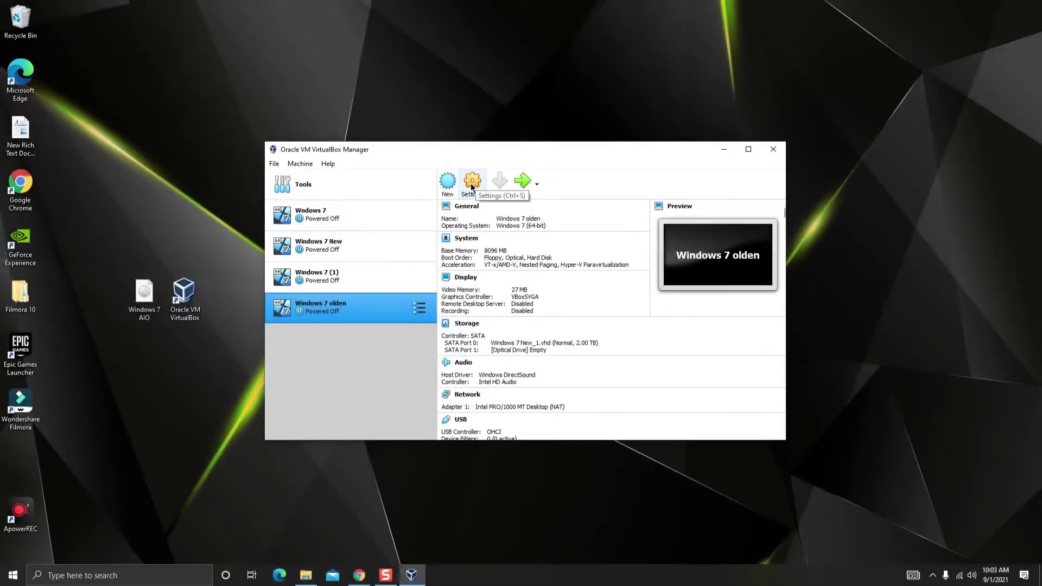
# Set the processor count to 2 in the system settings of the "Windows 7 olden" virtual machine.
pyautogui.click(472, 185)
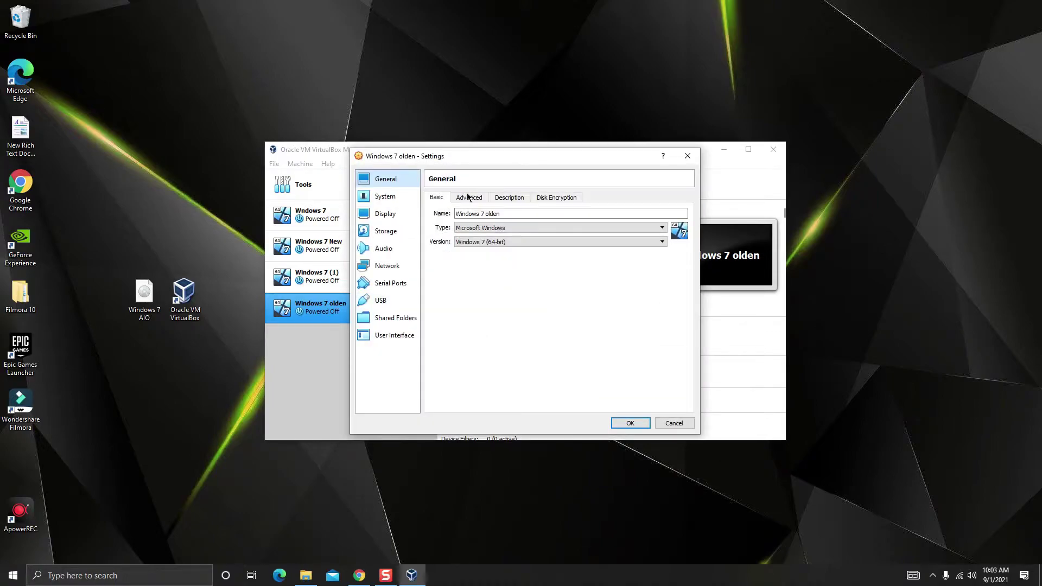
pyautogui.click(402, 197)
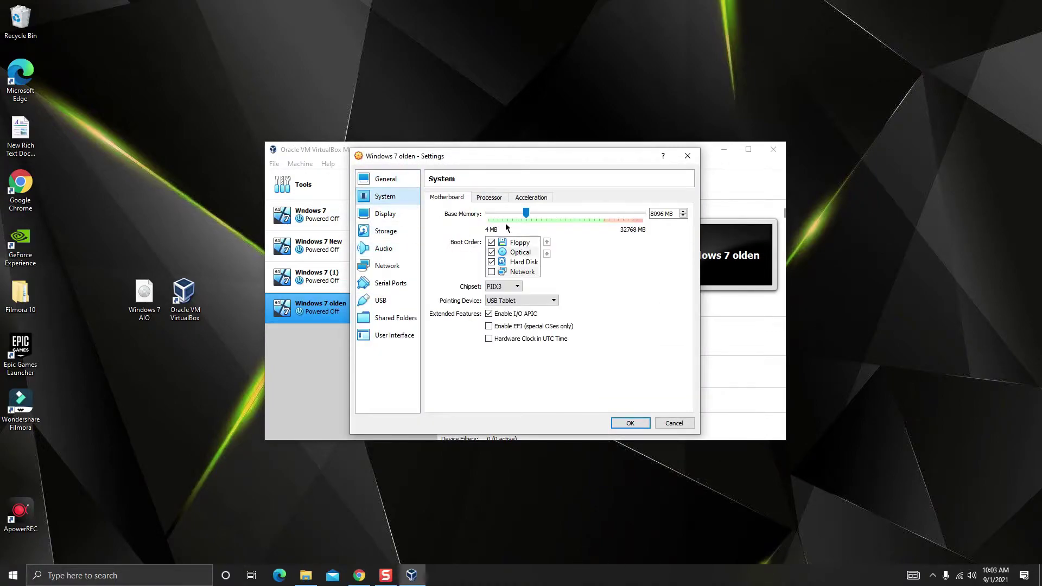
pyautogui.click(490, 198)
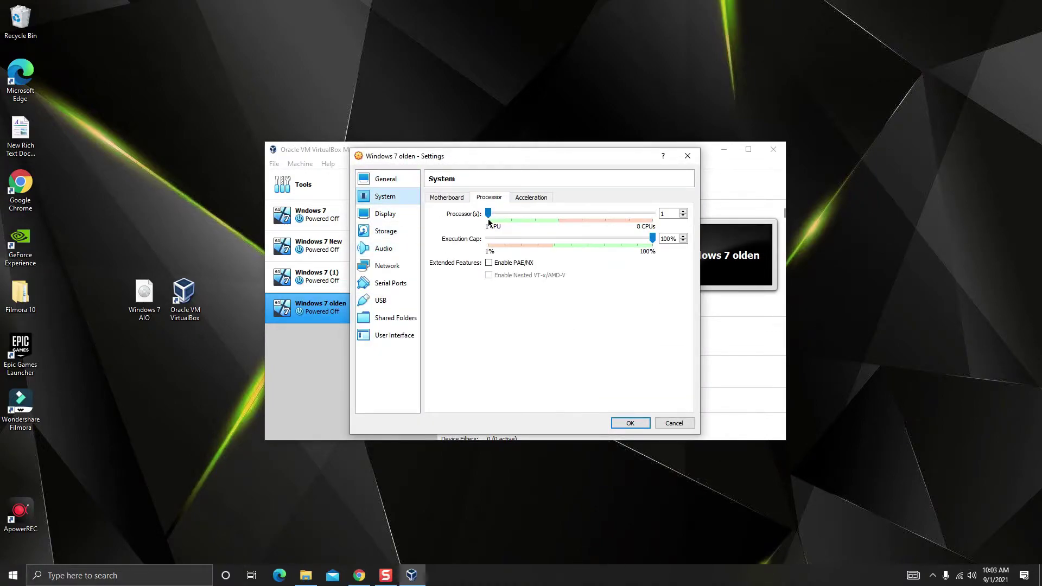
pyautogui.moveTo(490, 214); pyautogui.dragTo(504, 220)
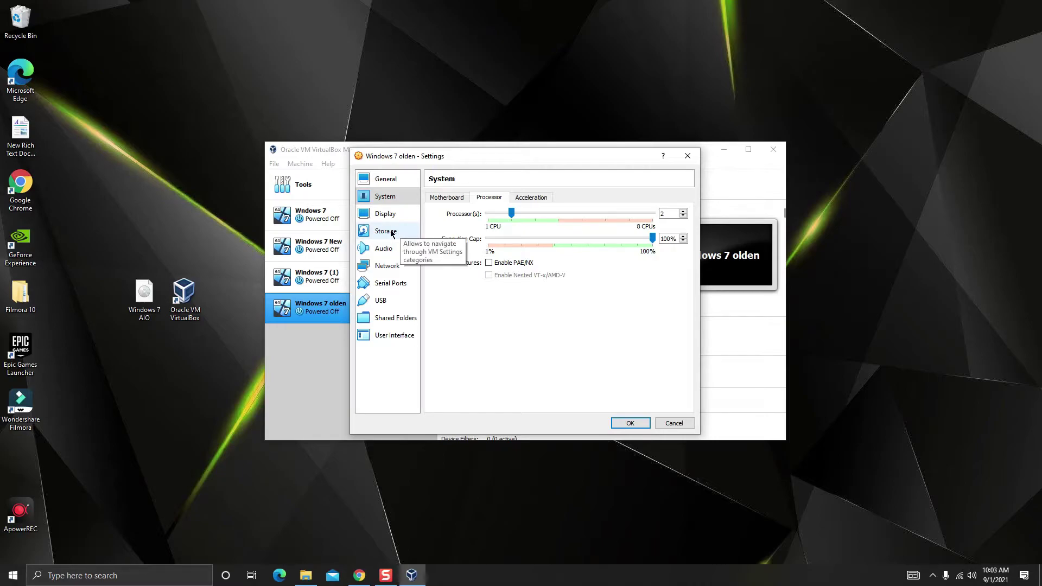
pyautogui.click(447, 198)
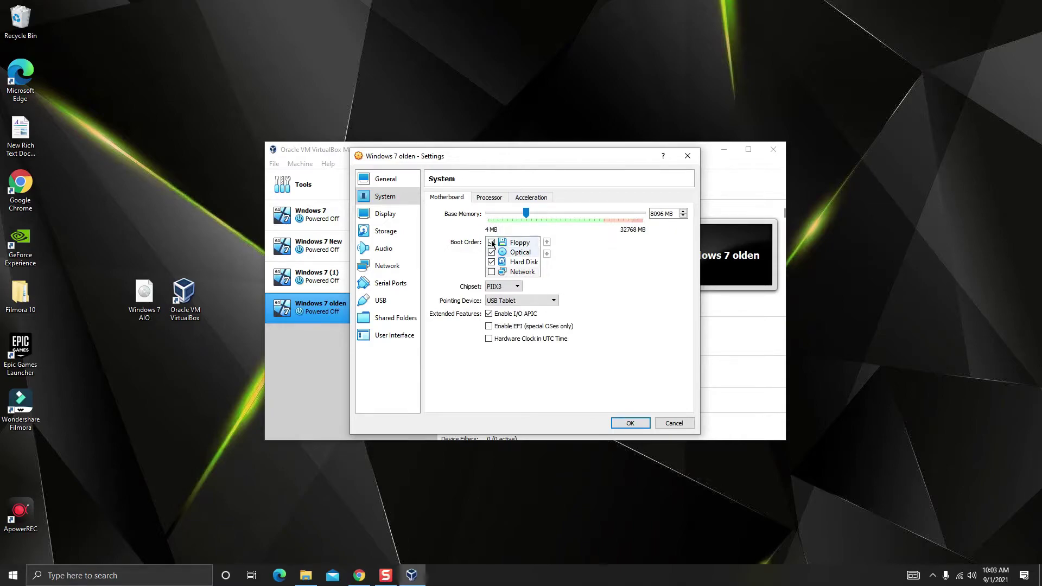
# Open the optical disk selector for the empty optical drive in the virtual machine's storage settings.
pyautogui.click(386, 230)
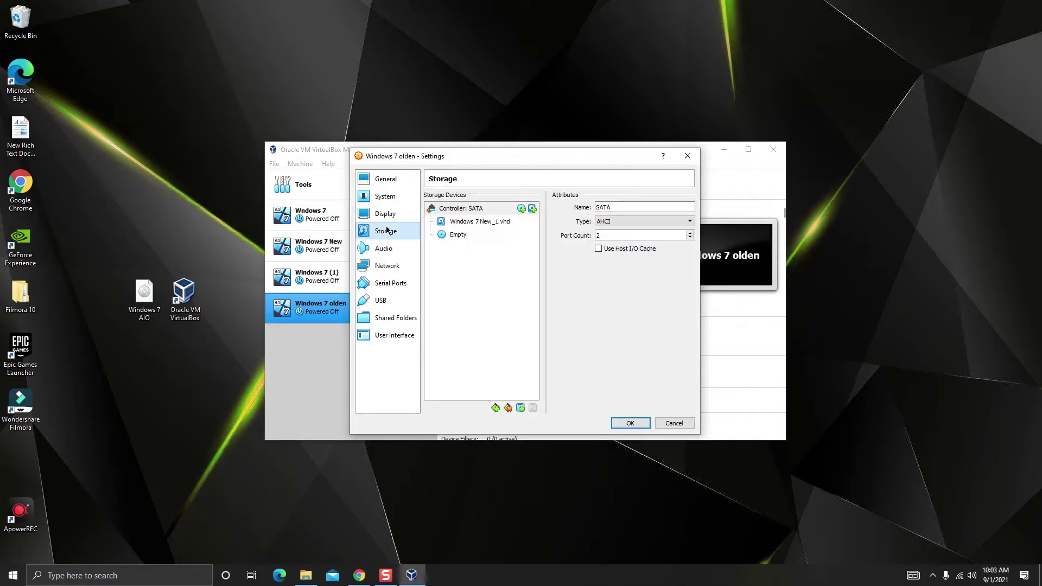
pyautogui.click(459, 234)
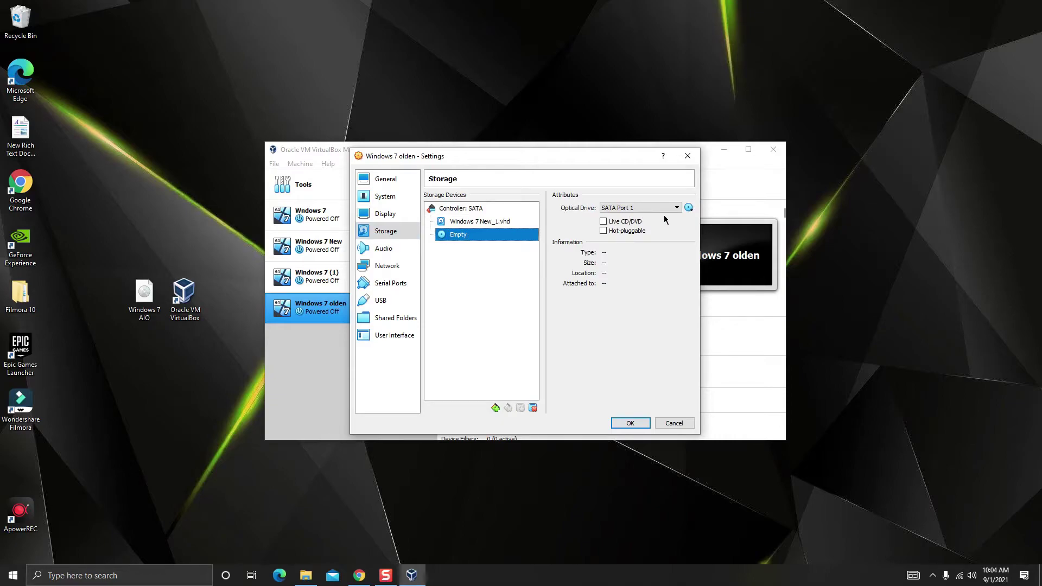
pyautogui.click(689, 207)
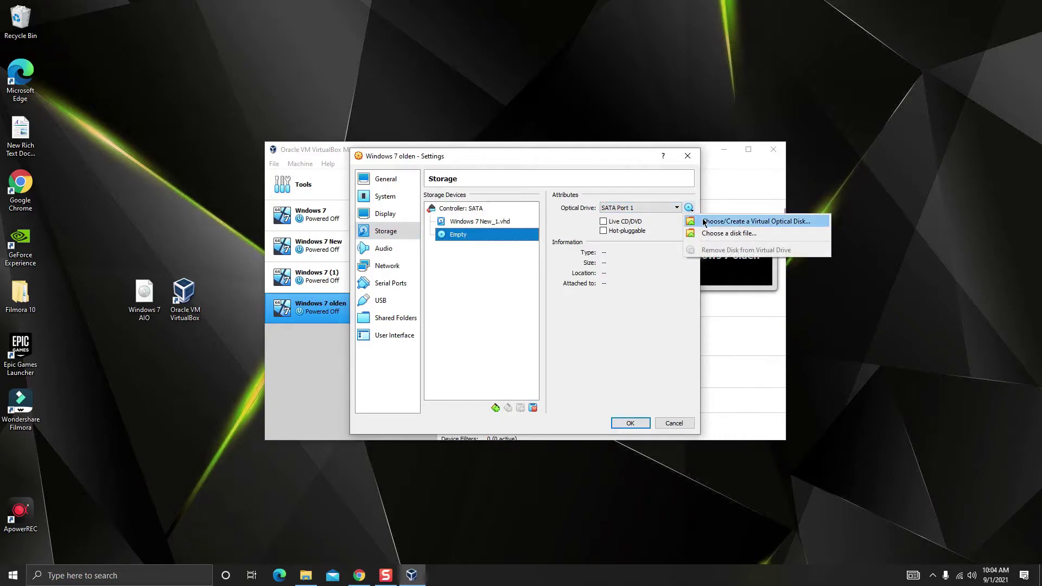
pyautogui.click(703, 221)
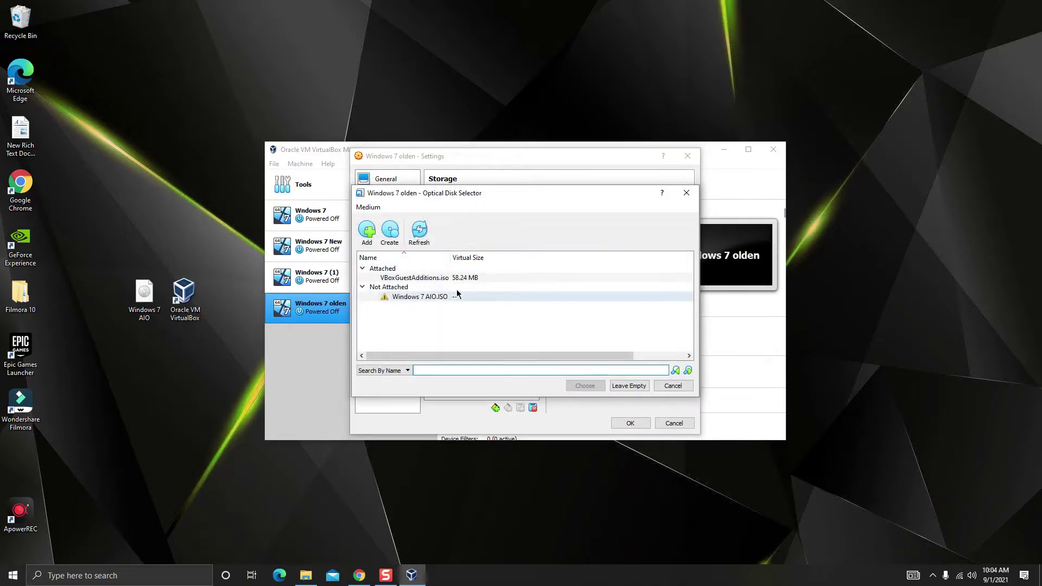
pyautogui.moveTo(446, 303)
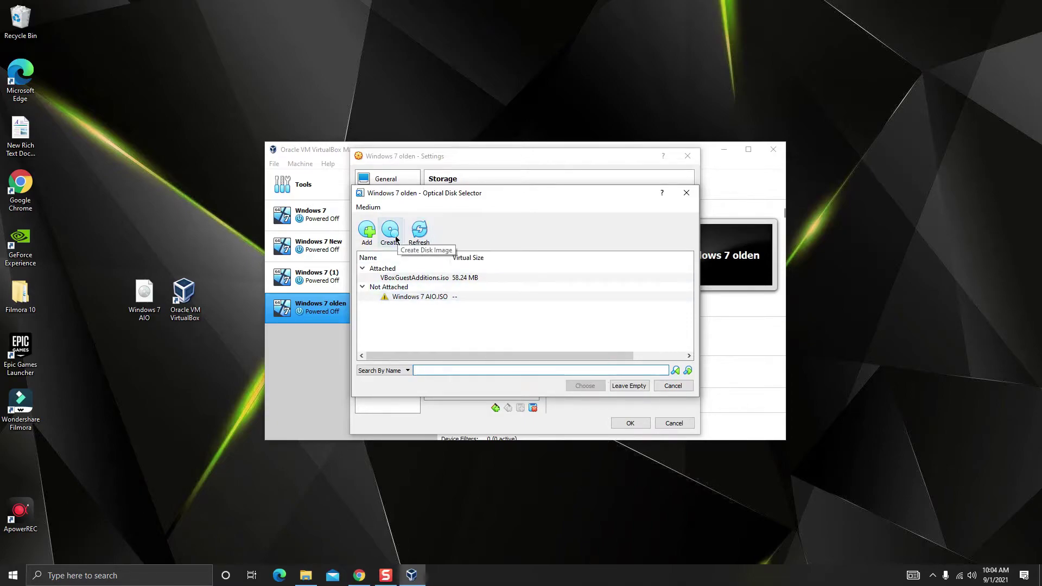
pyautogui.click(366, 230)
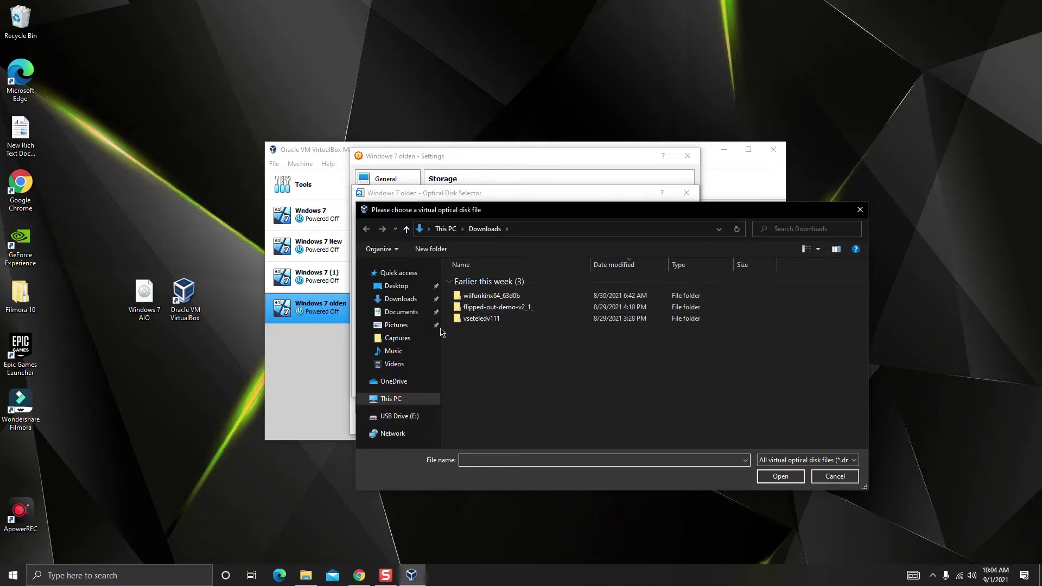
pyautogui.click(409, 304)
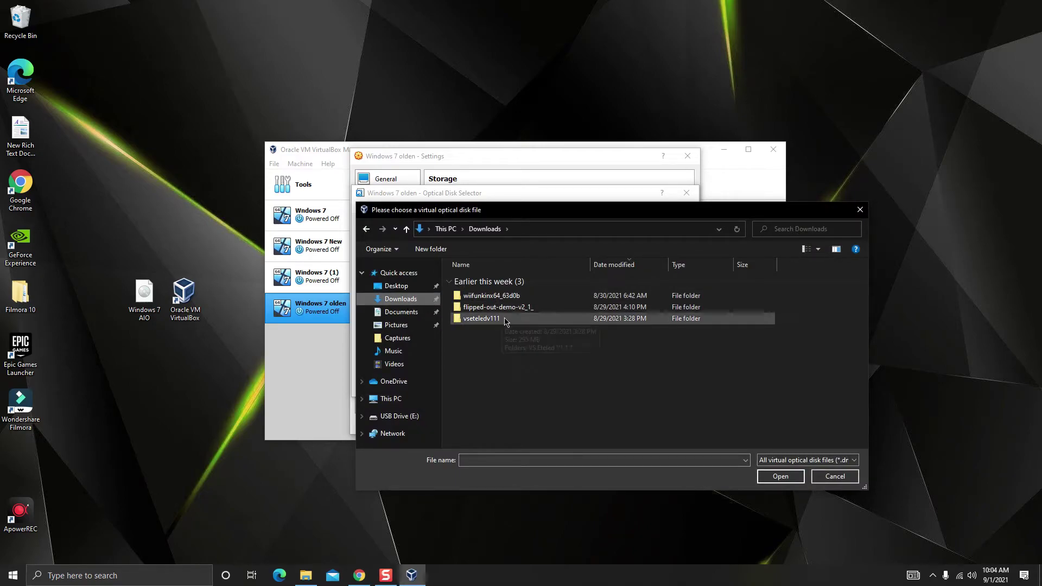
pyautogui.click(859, 210)
pyautogui.click(390, 232)
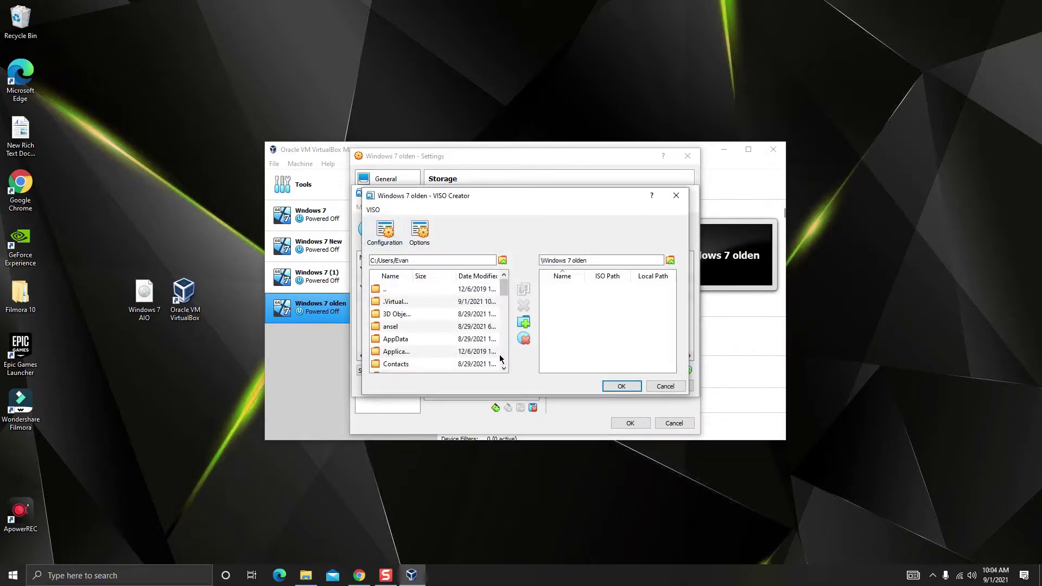
pyautogui.click(676, 196)
# Load the unattached Windows 7 AIO.ISO from the selector's list into the optical drive.
pyautogui.click(406, 296)
pyautogui.doubleClick(406, 297)
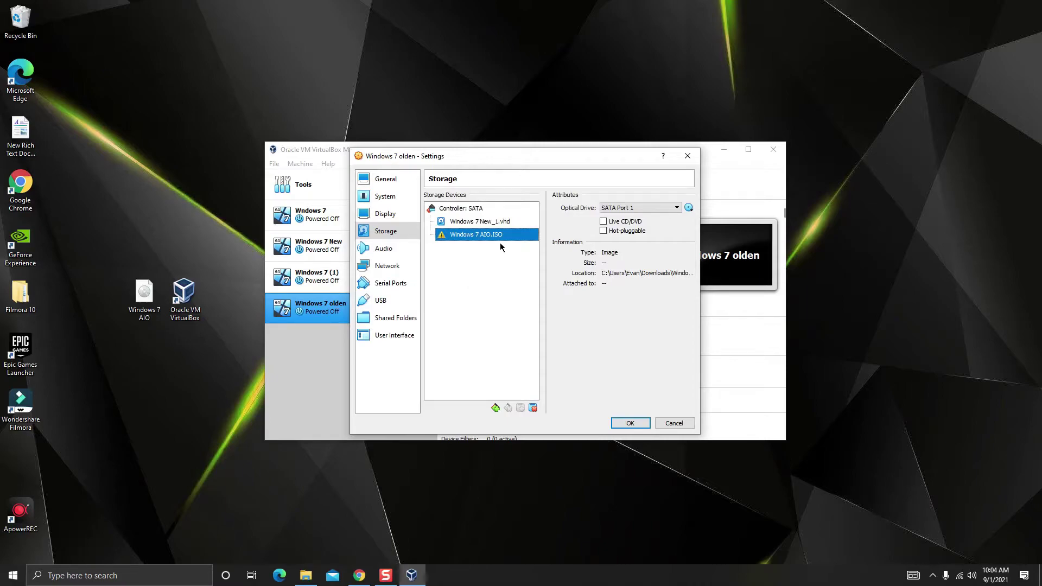
pyautogui.click(688, 207)
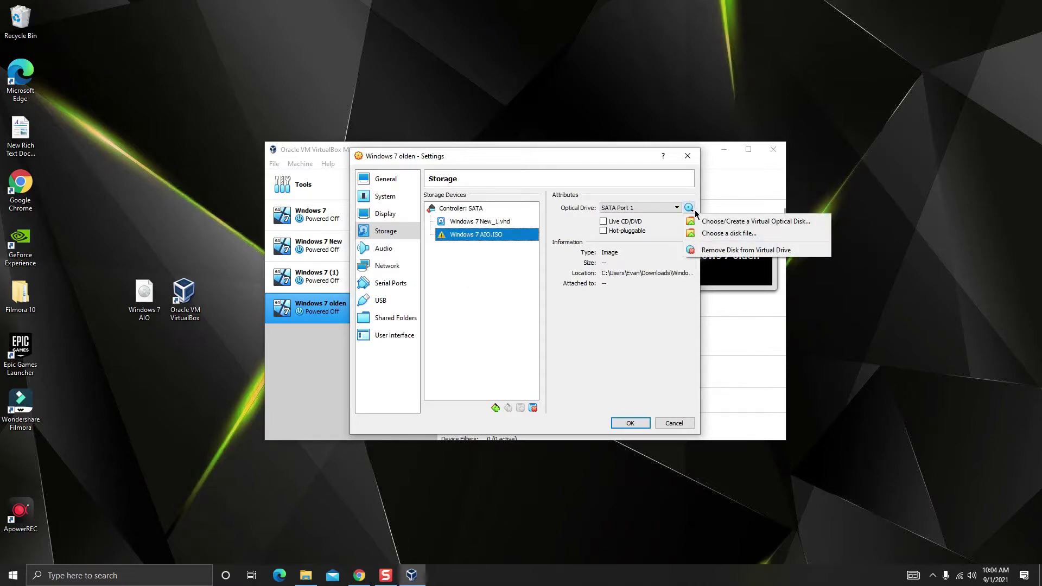
pyautogui.click(720, 234)
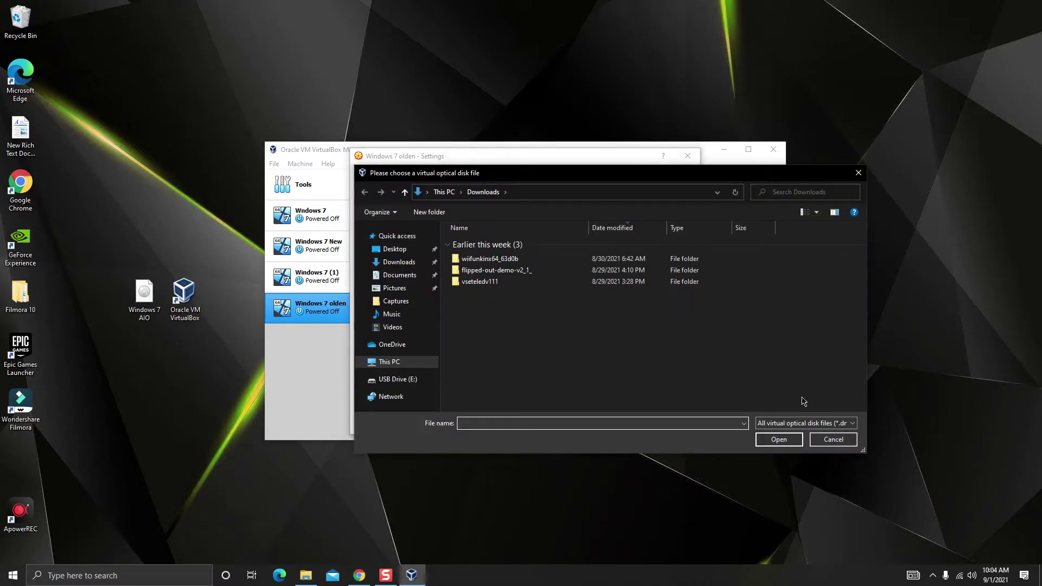
pyautogui.click(828, 442)
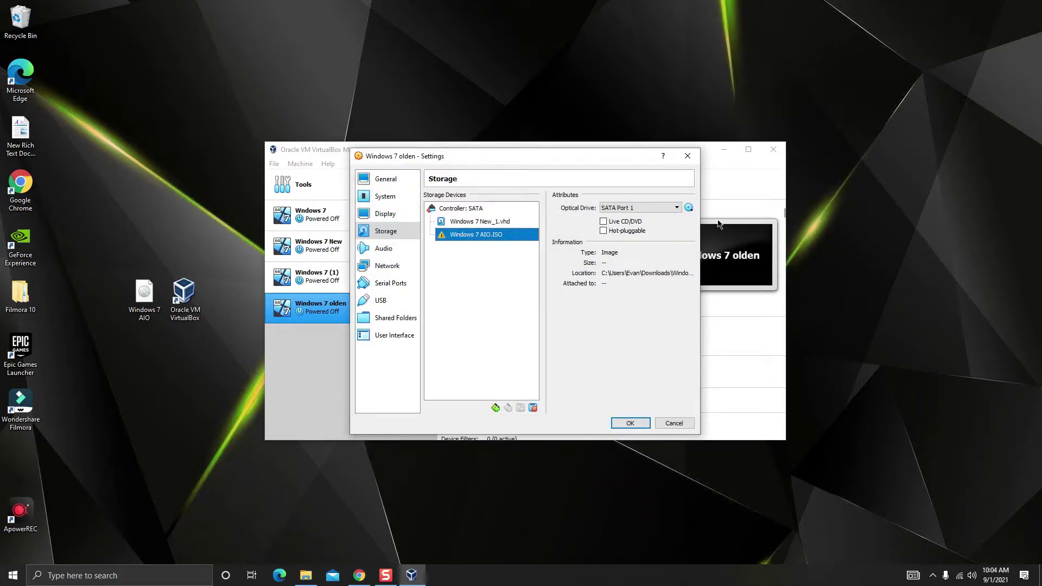
# Load the Windows 7 AIO disc image from the Desktop folder into the optical drive, browsing with all file types shown.
pyautogui.click(689, 208)
pyautogui.click(719, 233)
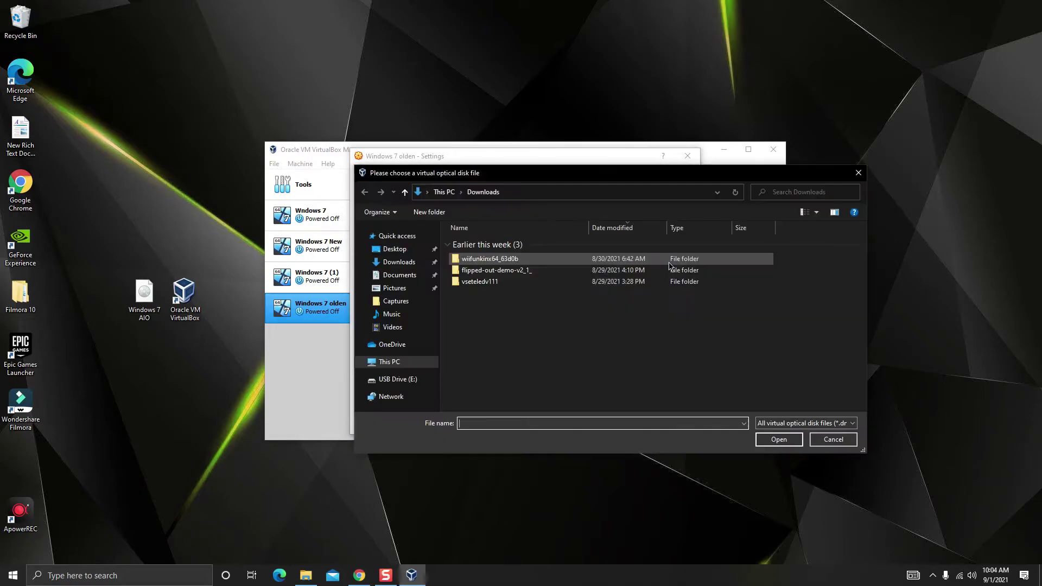
pyautogui.click(795, 424)
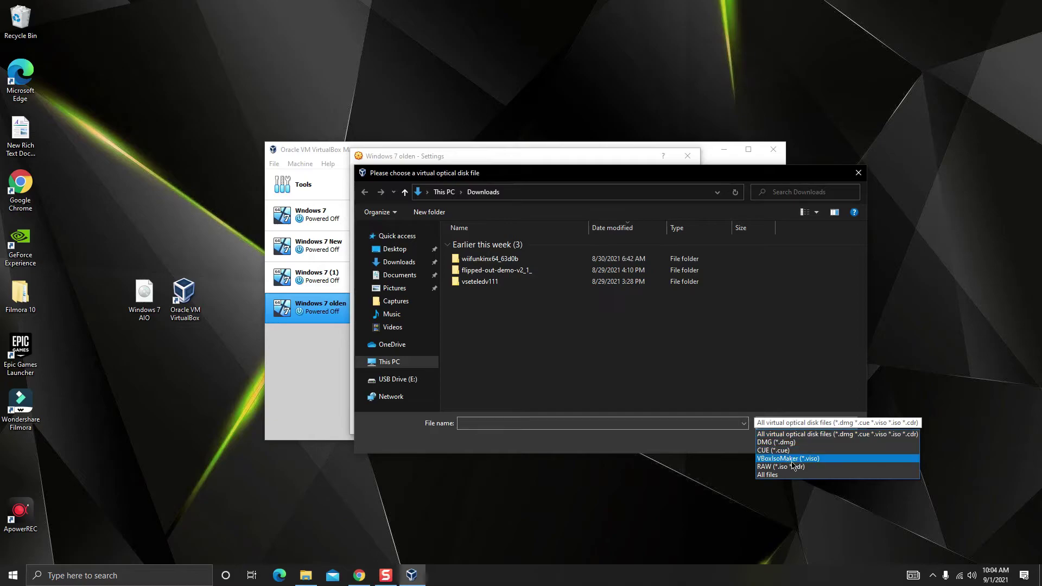
pyautogui.click(794, 476)
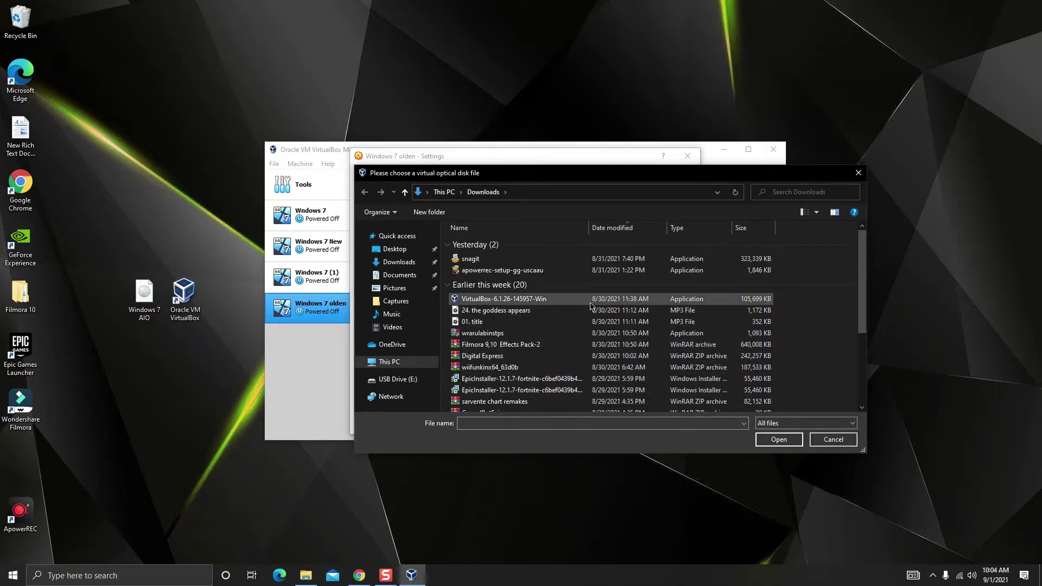
pyautogui.scroll(-3, 534, 306)
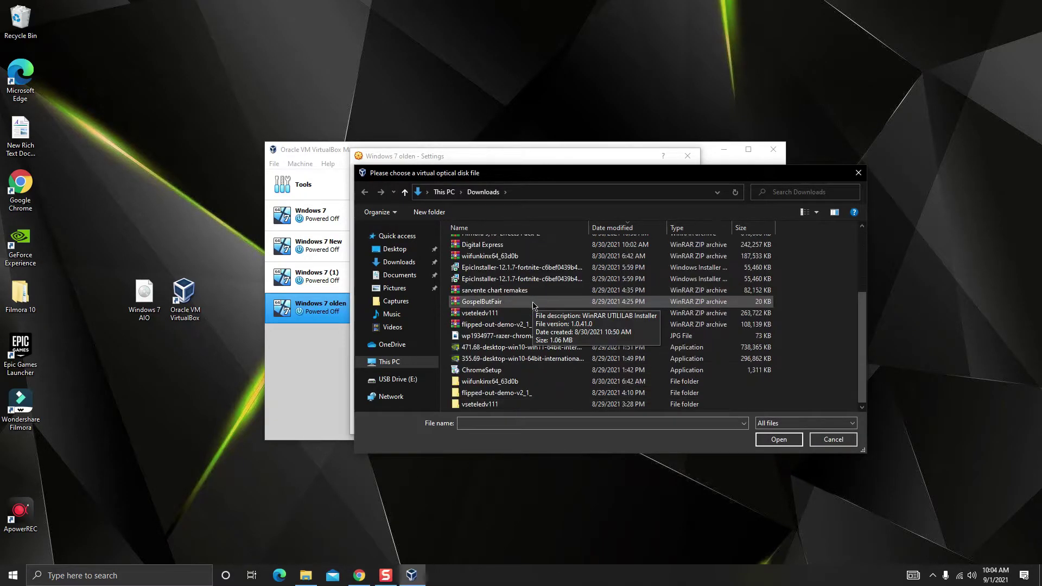
pyautogui.scroll(5, 533, 305)
pyautogui.click(393, 251)
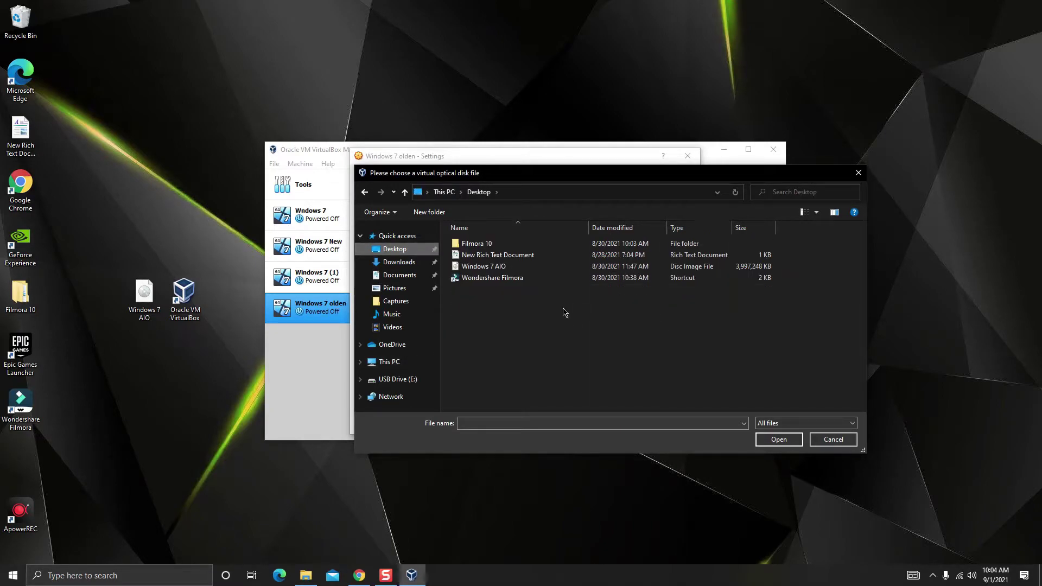
pyautogui.doubleClick(513, 269)
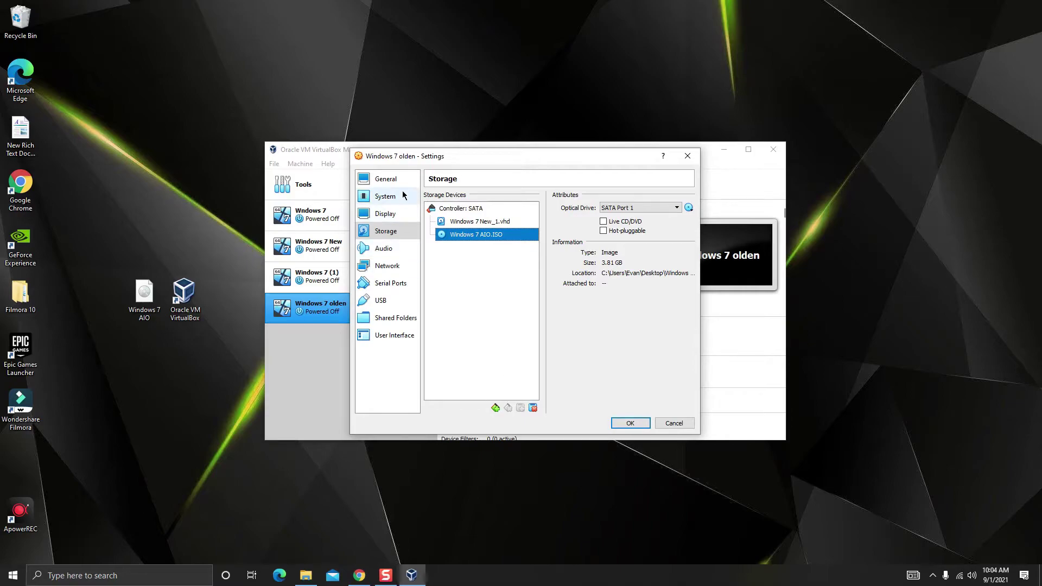
# Enable 3D acceleration and set the video memory to 256 MB in the virtual machine's display settings.
pyautogui.click(394, 215)
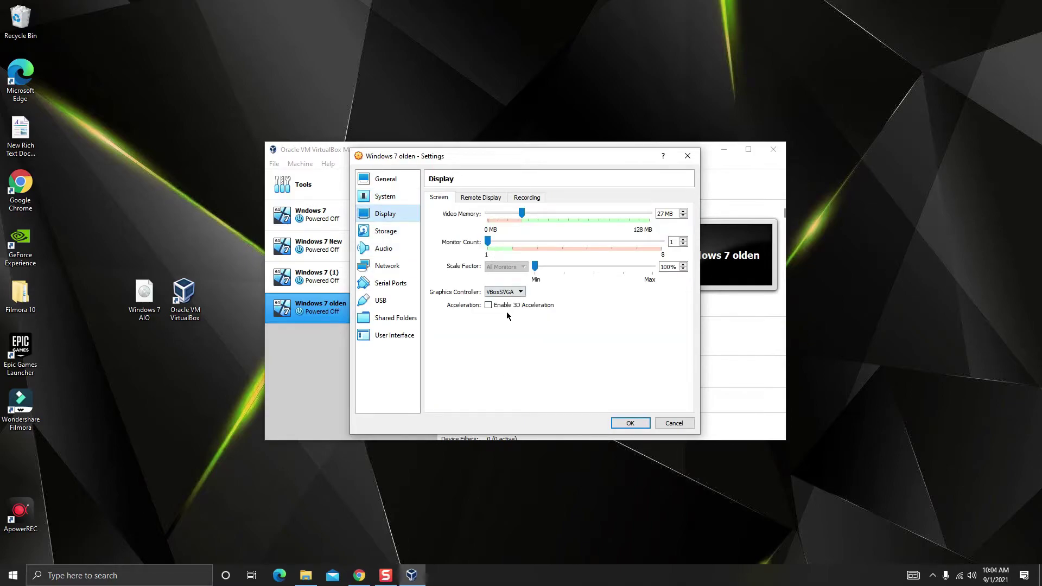
pyautogui.click(488, 308)
pyautogui.moveTo(504, 213); pyautogui.dragTo(634, 237)
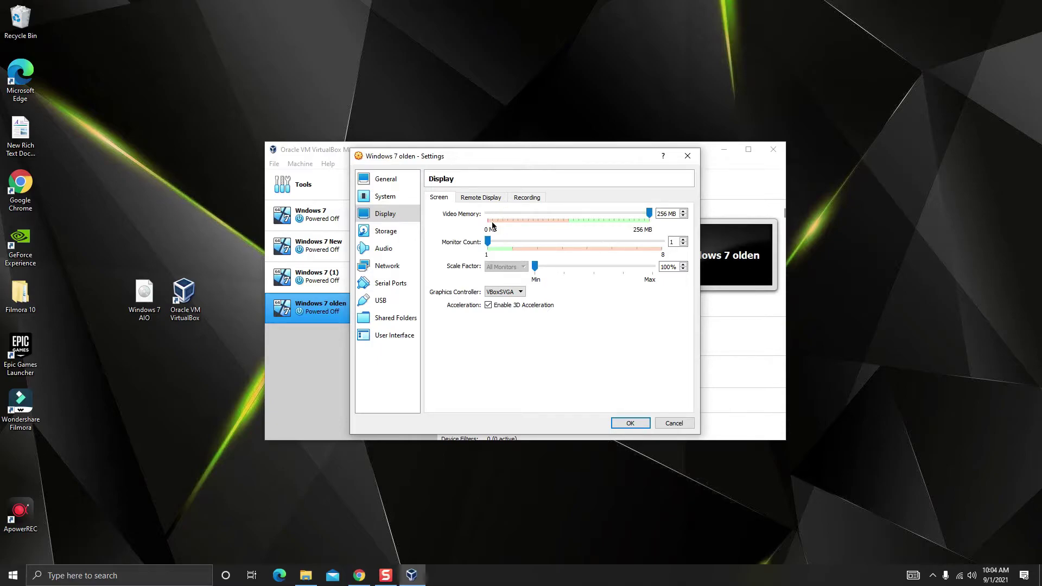
# Examine the virtual machine's remote display, recording, audio and general settings, including the audio driver and controller choices.
pyautogui.click(481, 199)
pyautogui.click(538, 198)
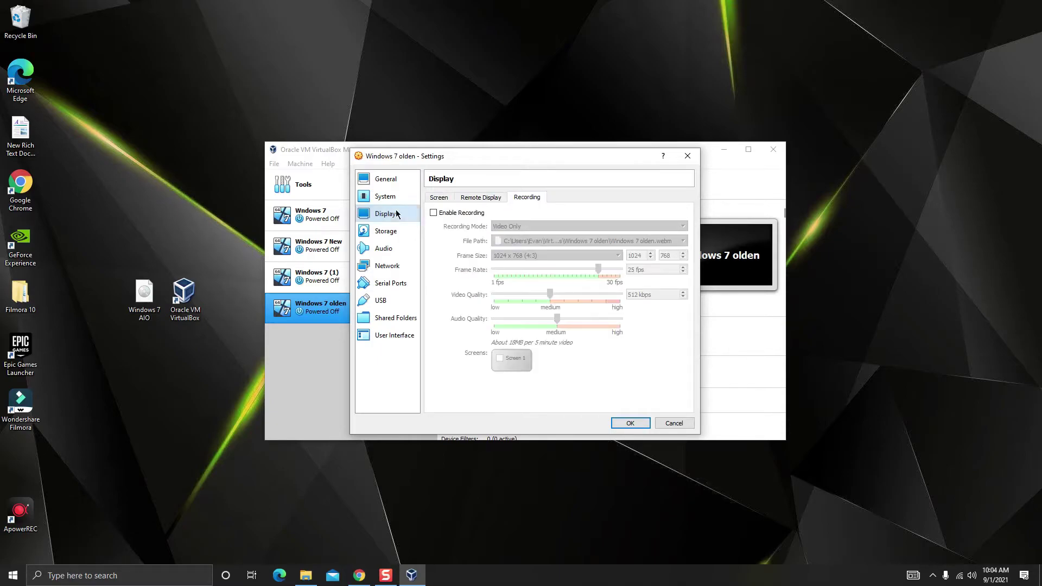
pyautogui.click(451, 198)
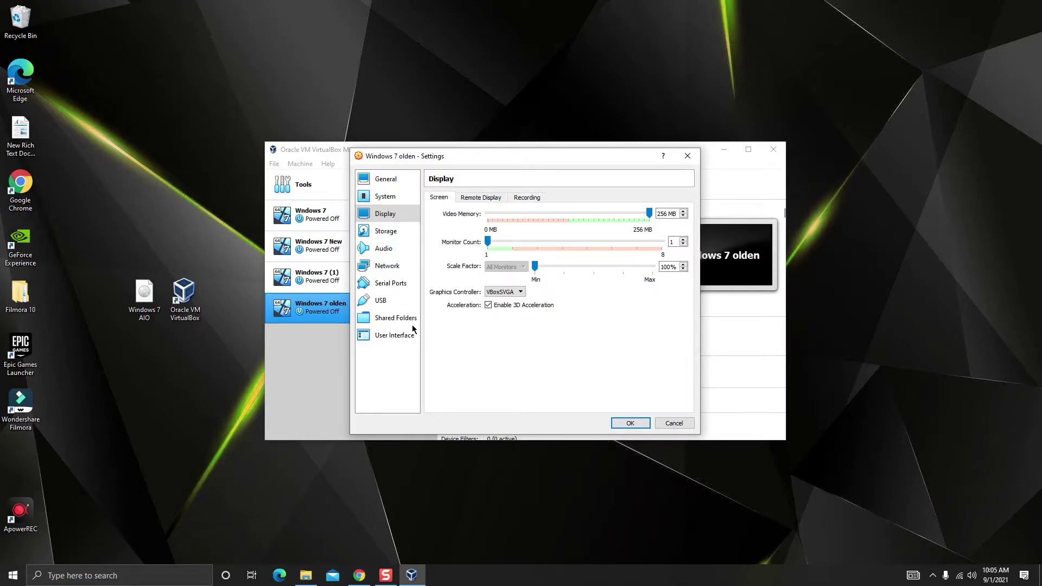
pyautogui.click(399, 254)
pyautogui.click(542, 211)
pyautogui.click(543, 211)
pyautogui.click(532, 225)
pyautogui.click(531, 225)
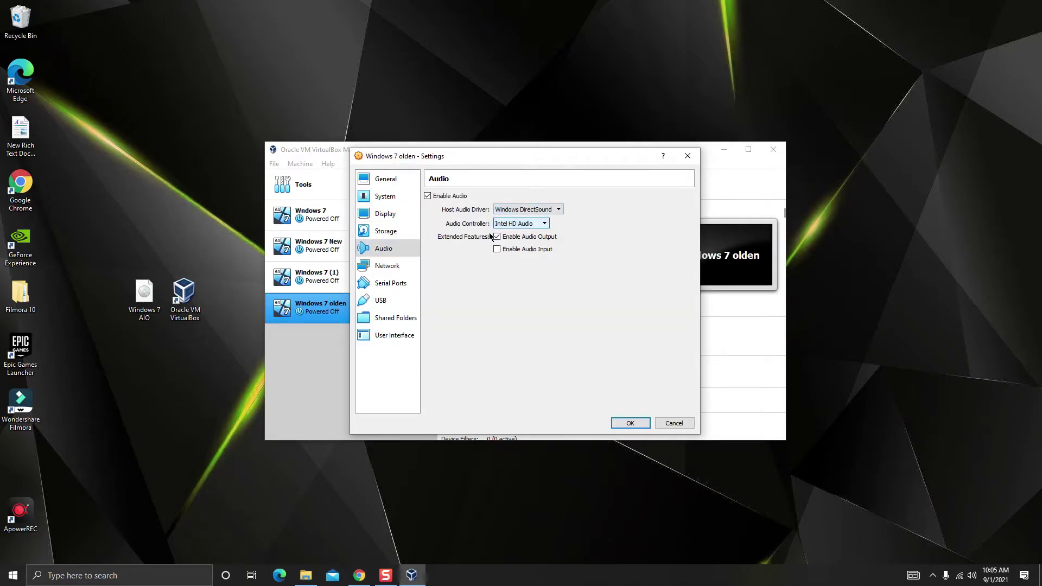
pyautogui.click(398, 180)
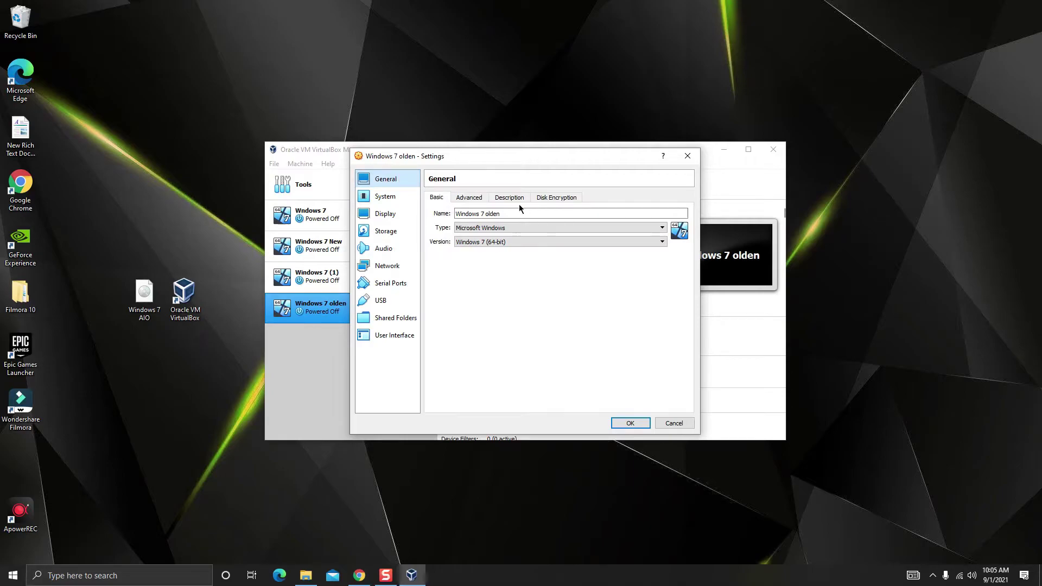
pyautogui.click(570, 198)
pyautogui.click(505, 198)
pyautogui.click(468, 198)
pyautogui.click(440, 201)
# Add a shared folder to the virtual machine and choose the H: drive as its folder path.
pyautogui.click(396, 319)
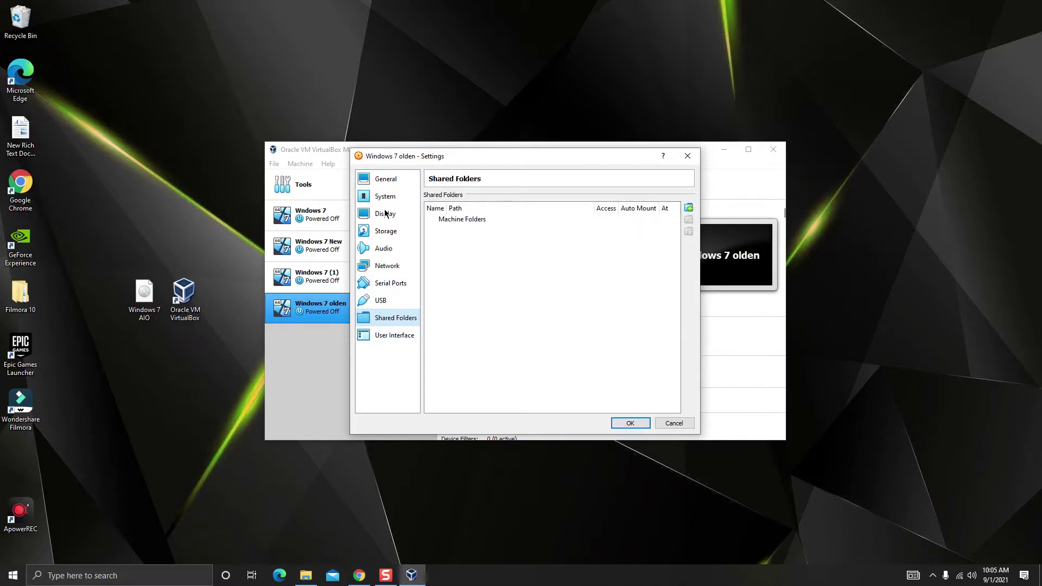
pyautogui.click(689, 209)
pyautogui.click(575, 255)
pyautogui.click(577, 273)
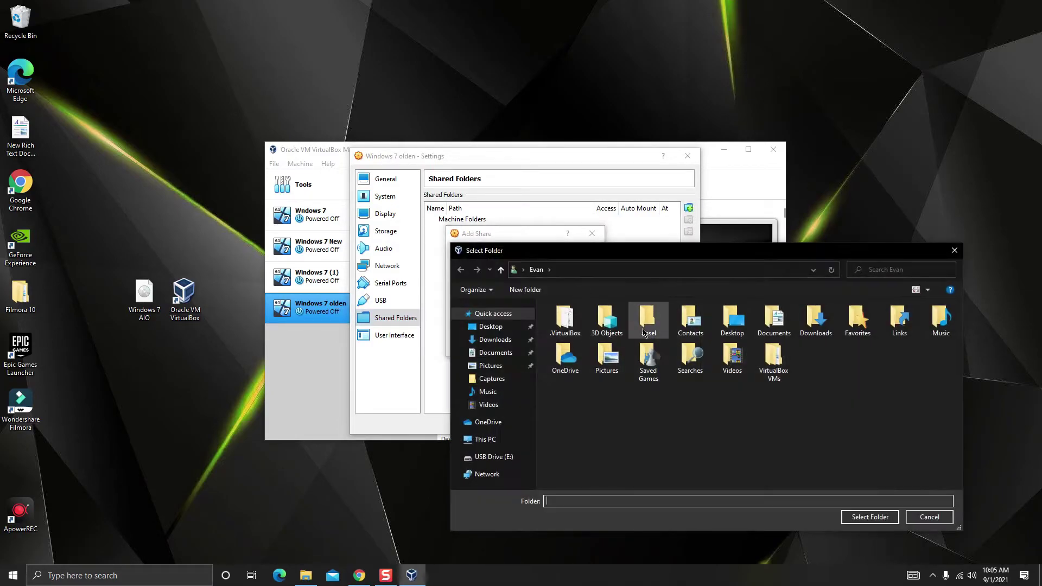
pyautogui.click(485, 438)
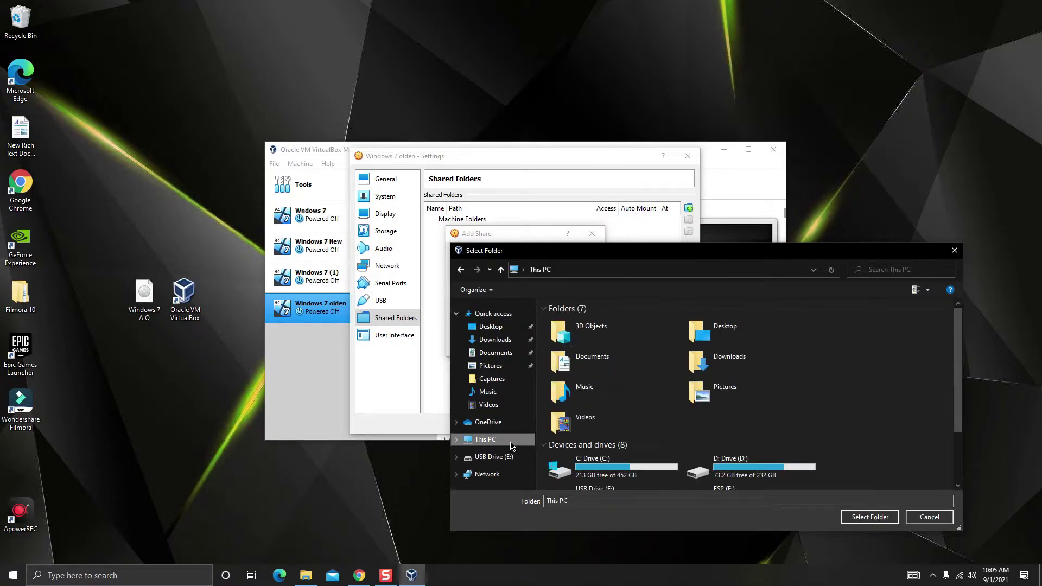
pyautogui.scroll(-2, 724, 419)
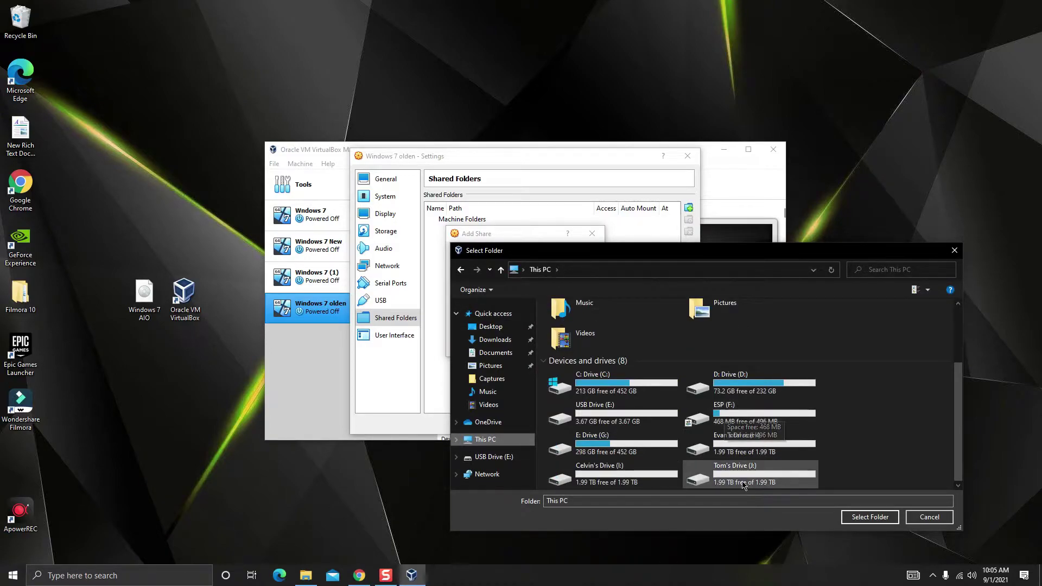
pyautogui.click(763, 471)
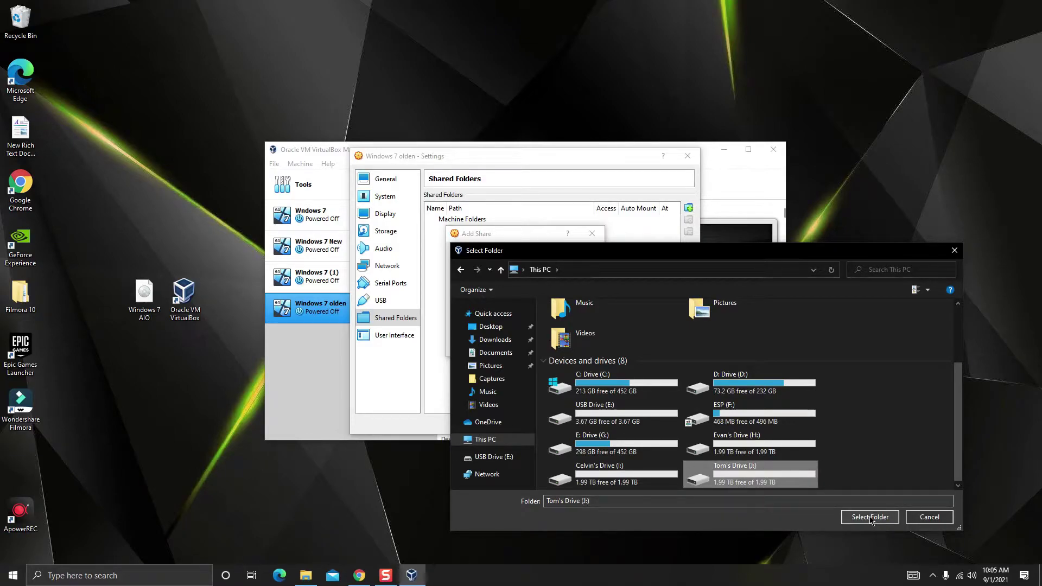
pyautogui.click(784, 450)
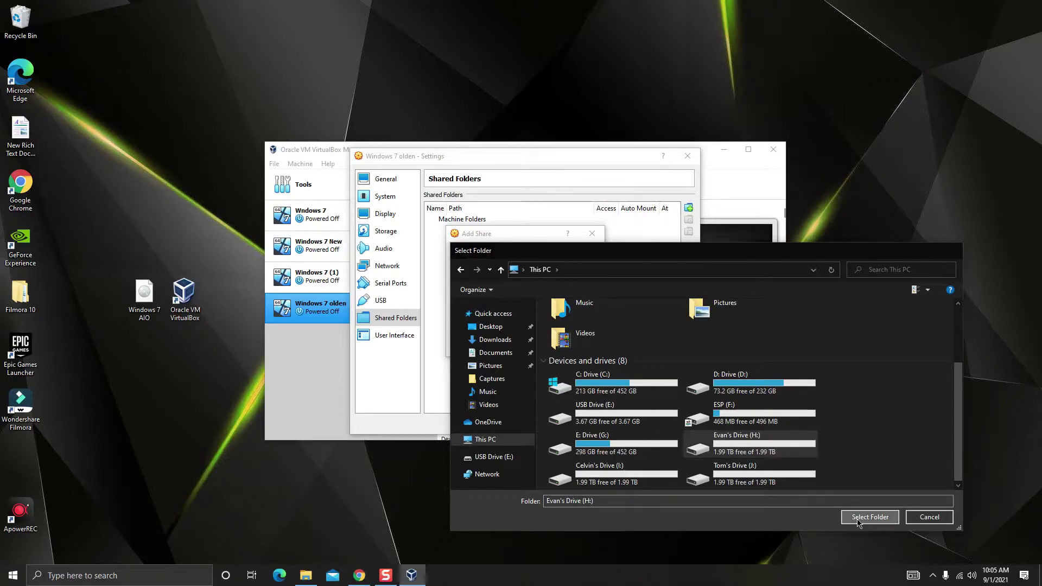
pyautogui.click(870, 516)
# Turn on auto-mount for the H: share without read-only access, and save the share and the virtual machine's settings.
pyautogui.click(494, 282)
pyautogui.click(493, 283)
pyautogui.click(494, 295)
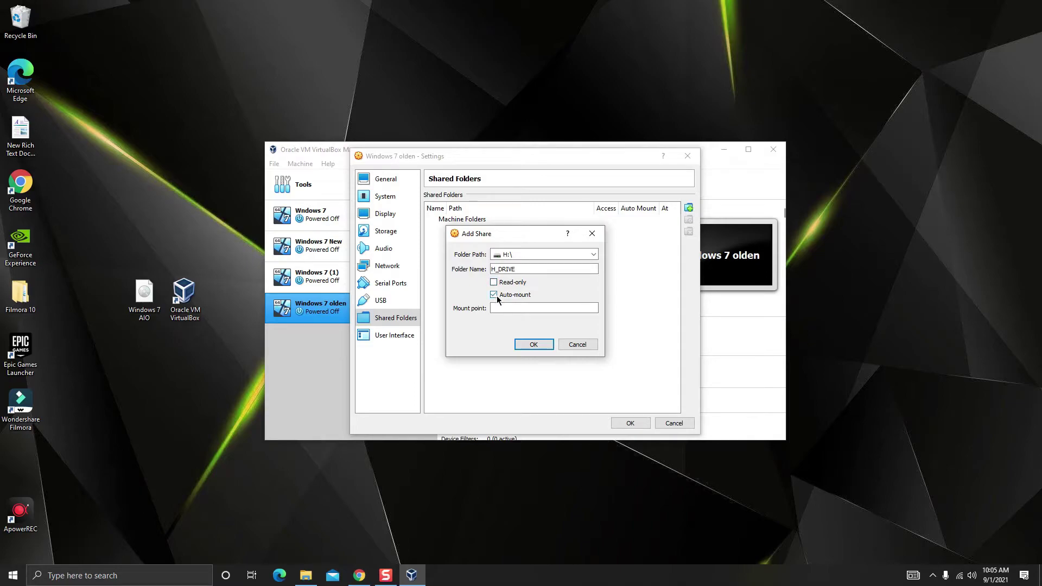
pyautogui.click(533, 345)
pyautogui.click(626, 422)
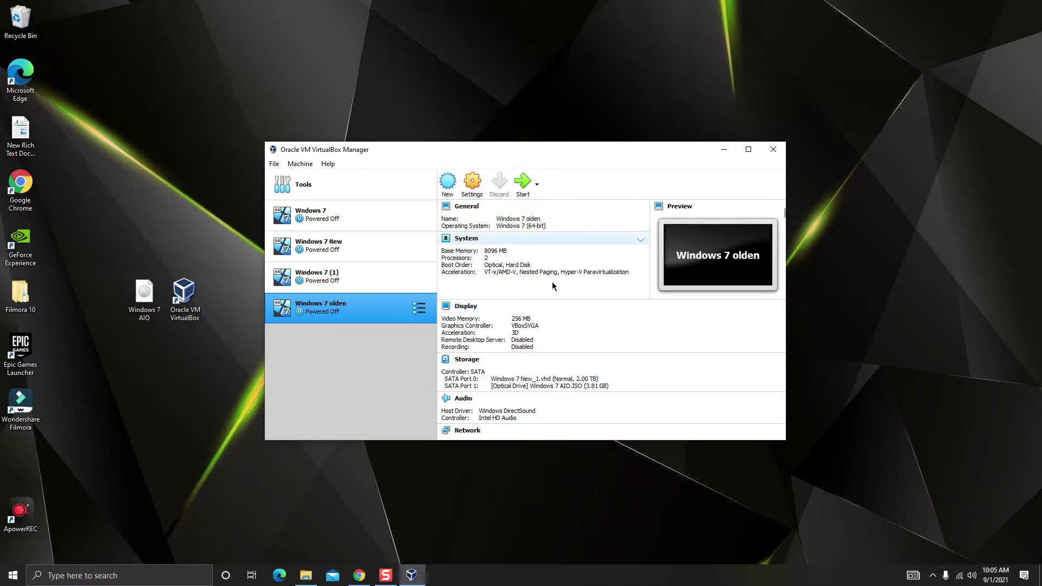
# Start the "Windows 7 olden" virtual machine, dismissing its notifications, and switch it to full-screen mode.
pyautogui.click(522, 183)
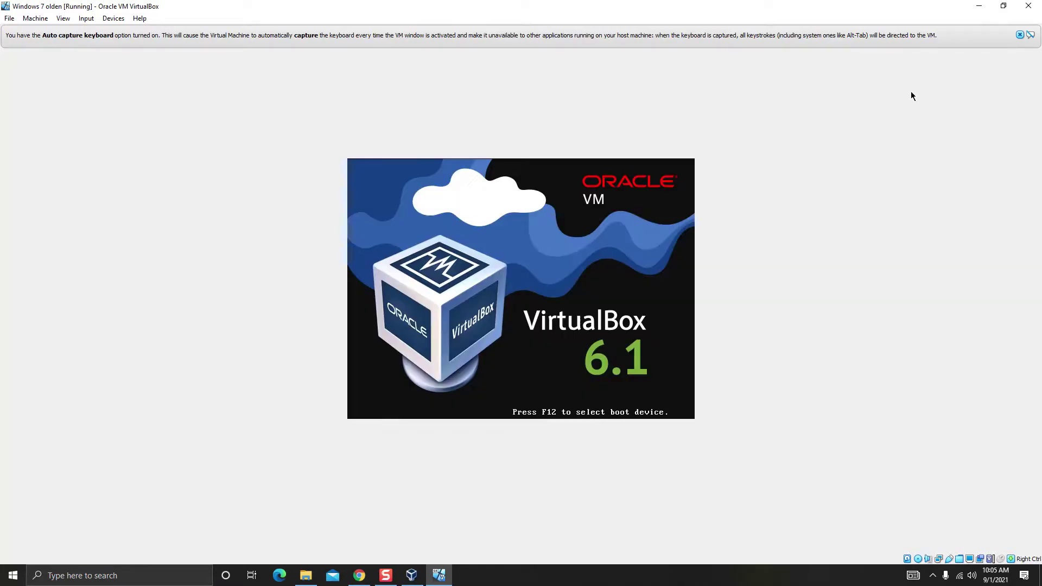
pyautogui.click(1019, 36)
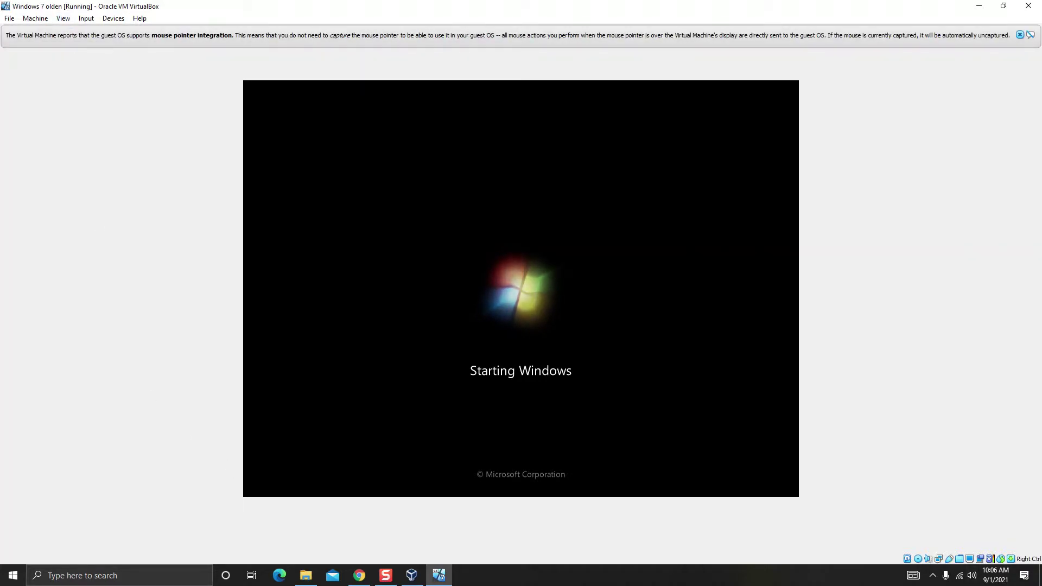
pyautogui.click(1018, 35)
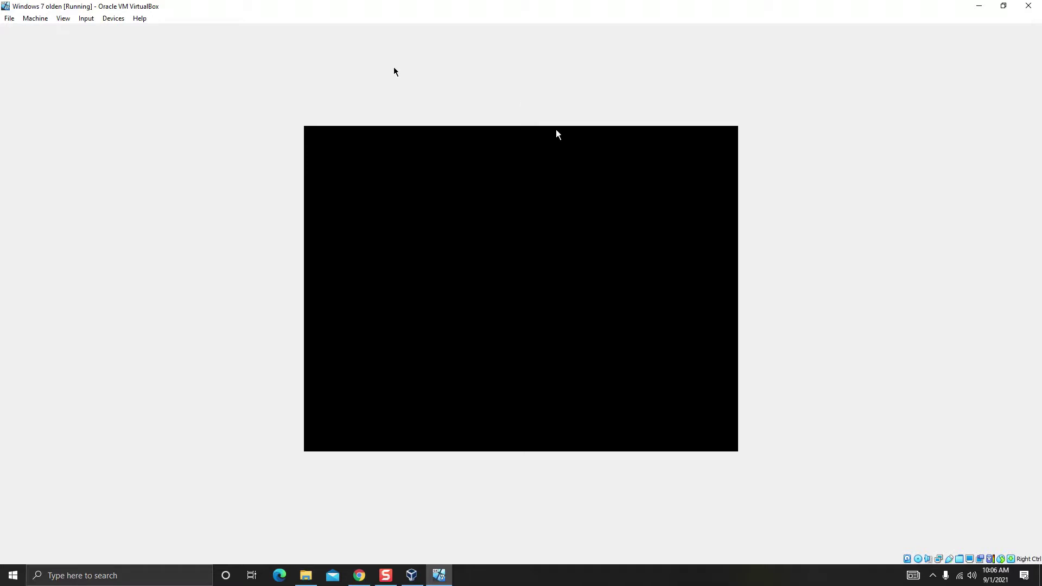
pyautogui.click(70, 23)
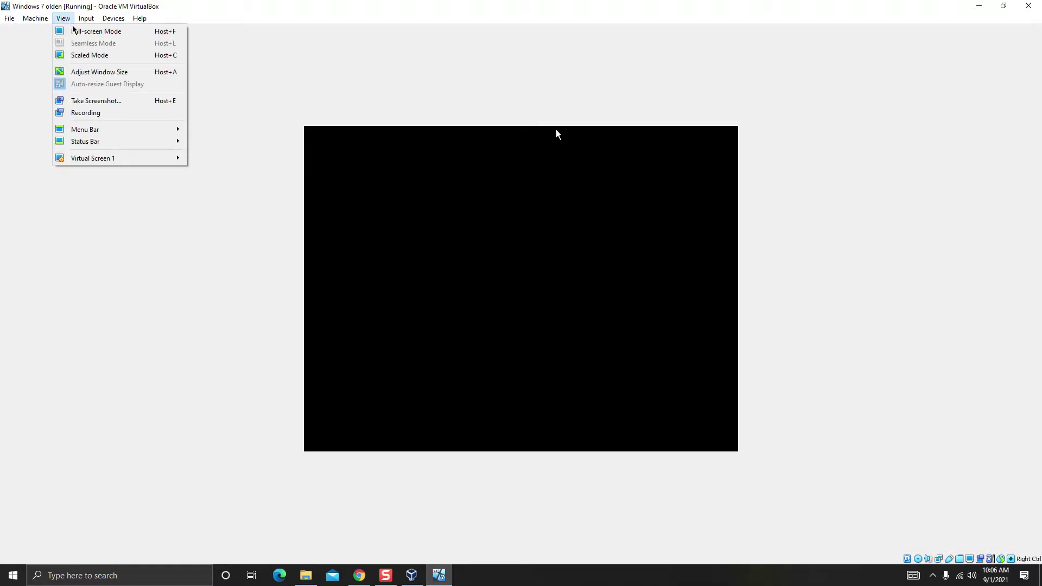
pyautogui.click(74, 31)
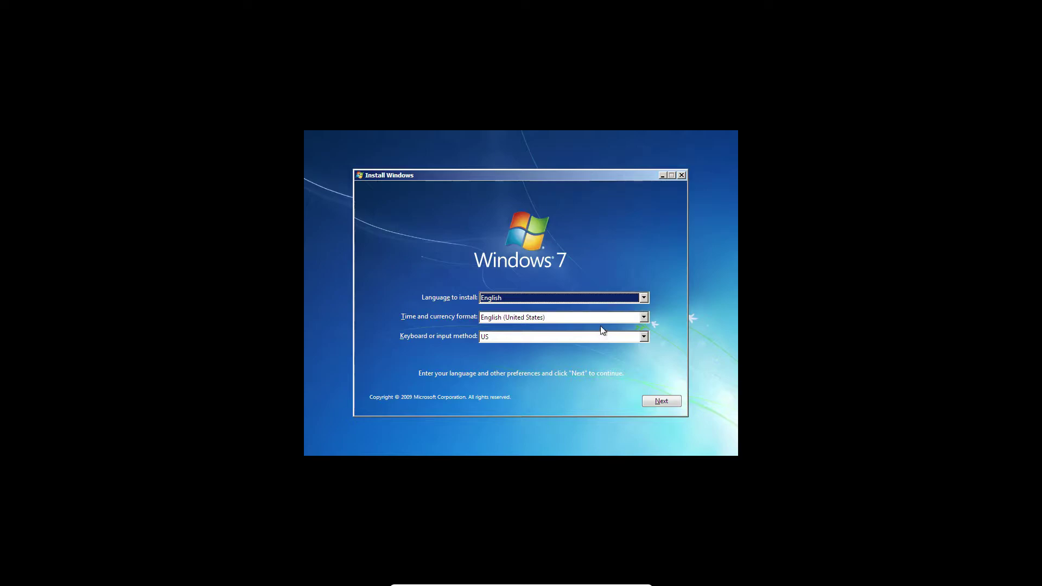
# Begin the Windows installation with the preset English (United States) options and select the Windows 7 Professional x64 edition.
pyautogui.click(672, 400)
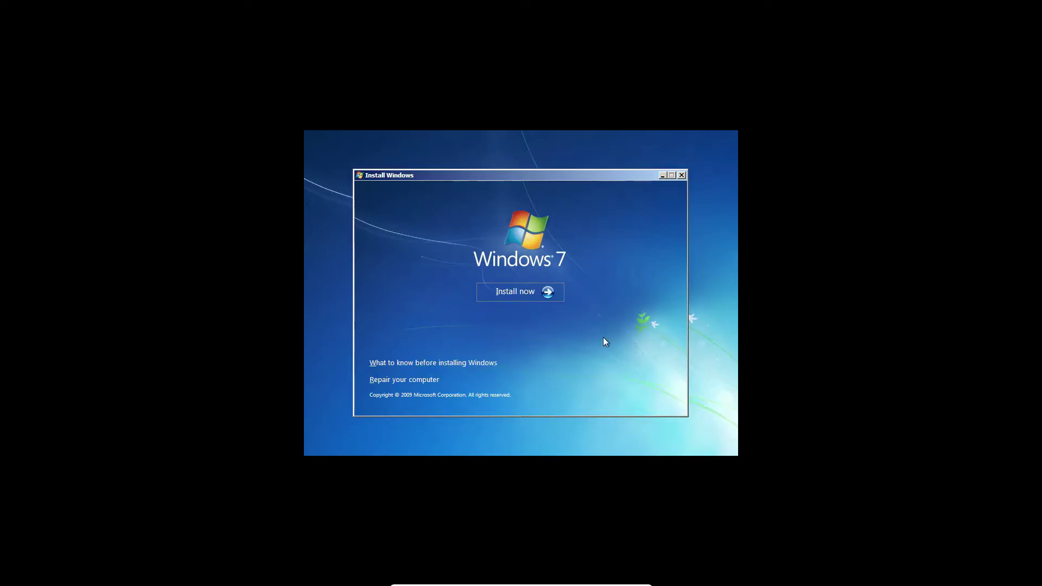
pyautogui.click(559, 294)
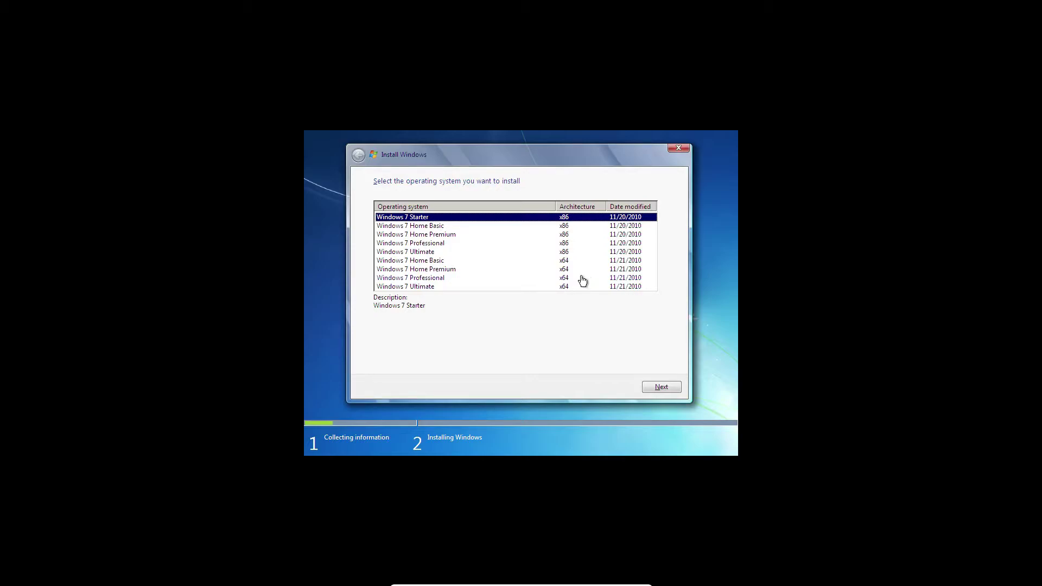
pyautogui.click(437, 279)
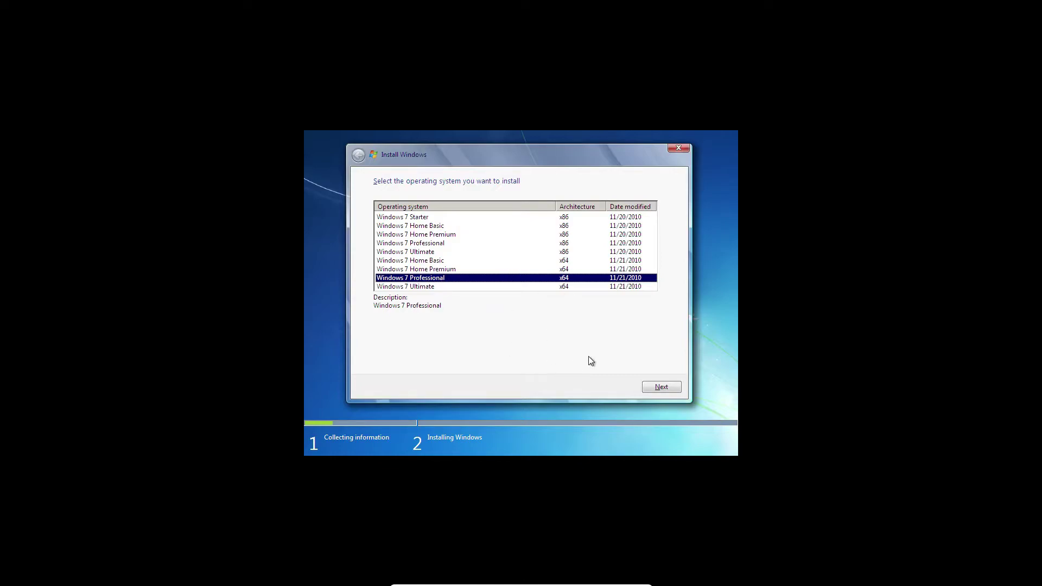
pyautogui.click(671, 389)
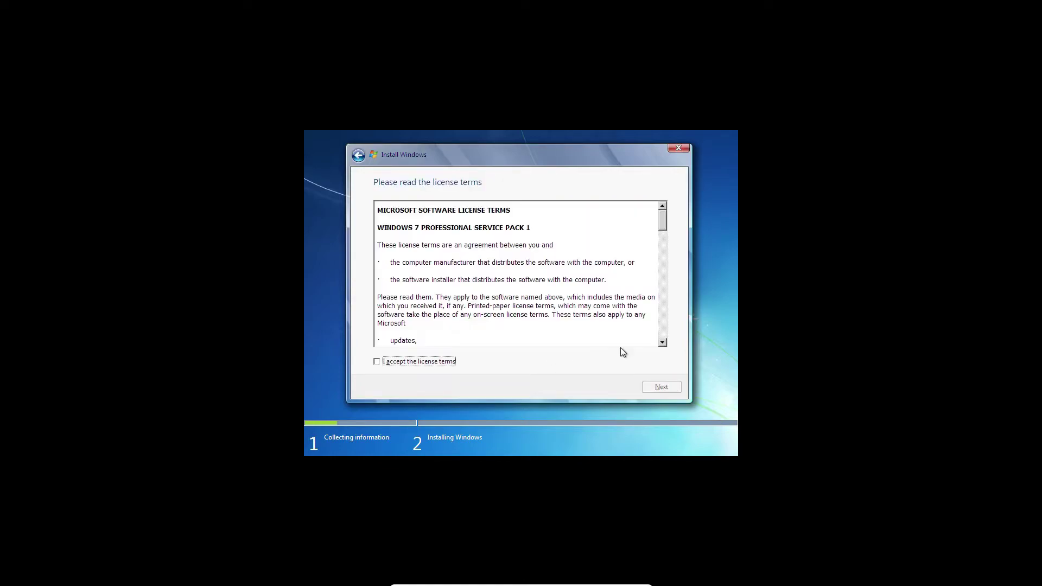
# Accept the license terms and choose the Custom (advanced) installation type.
pyautogui.click(376, 362)
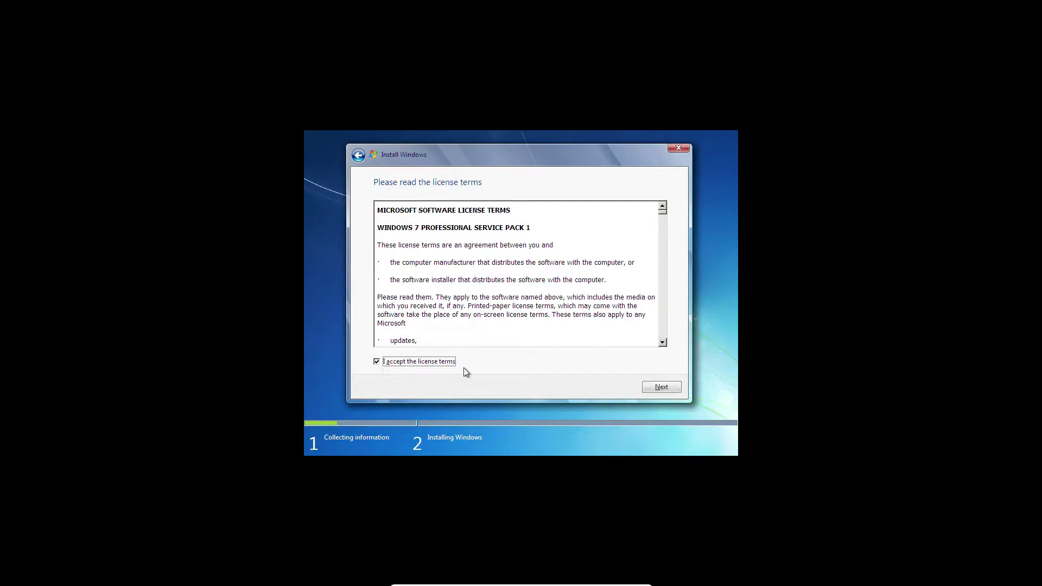
pyautogui.click(653, 387)
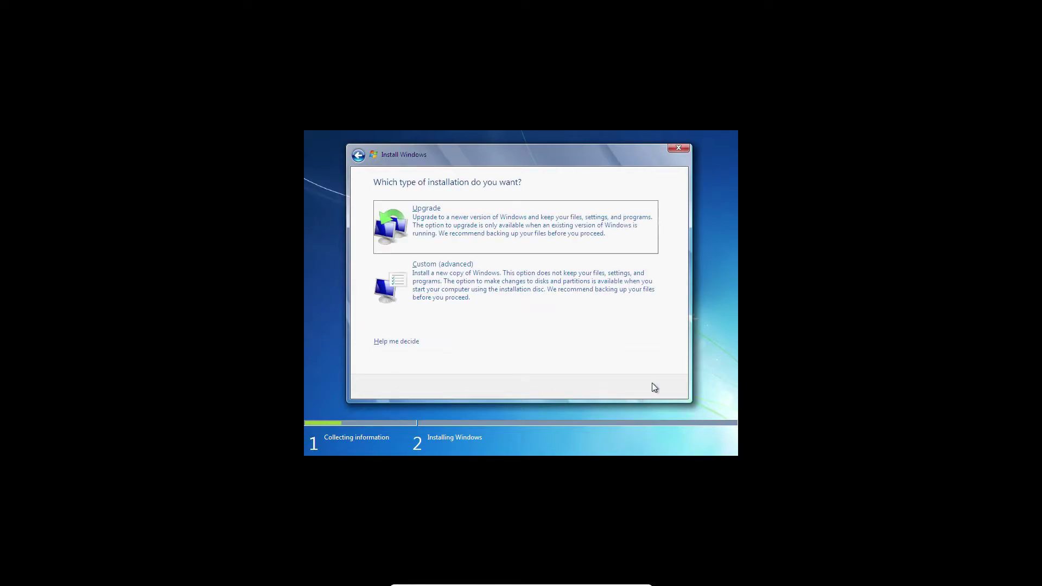
pyautogui.click(457, 274)
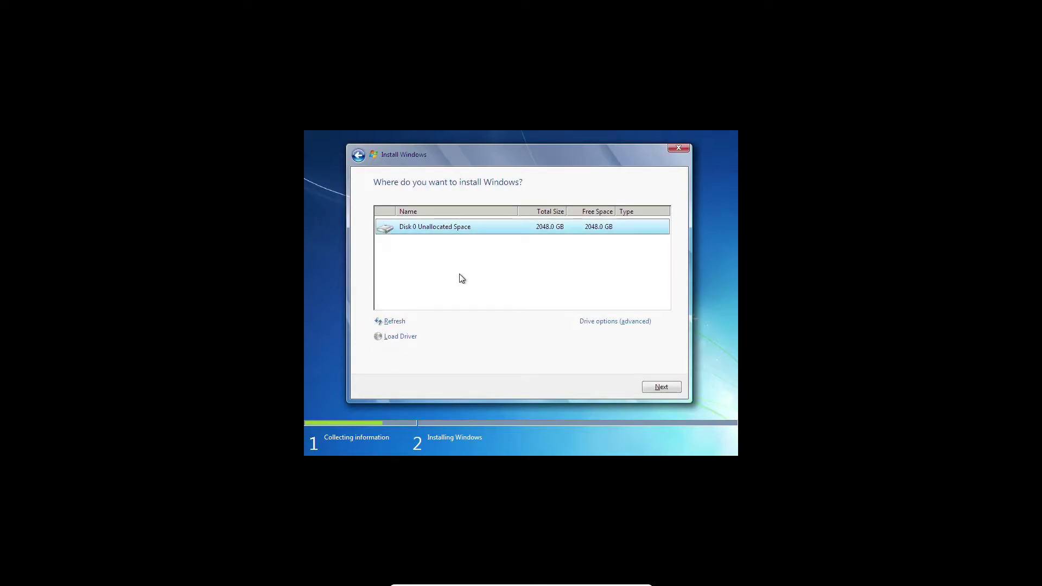
# Create a new partition from the unallocated space on Disk 0 at the default size, allowing additional system partitions.
pyautogui.click(636, 324)
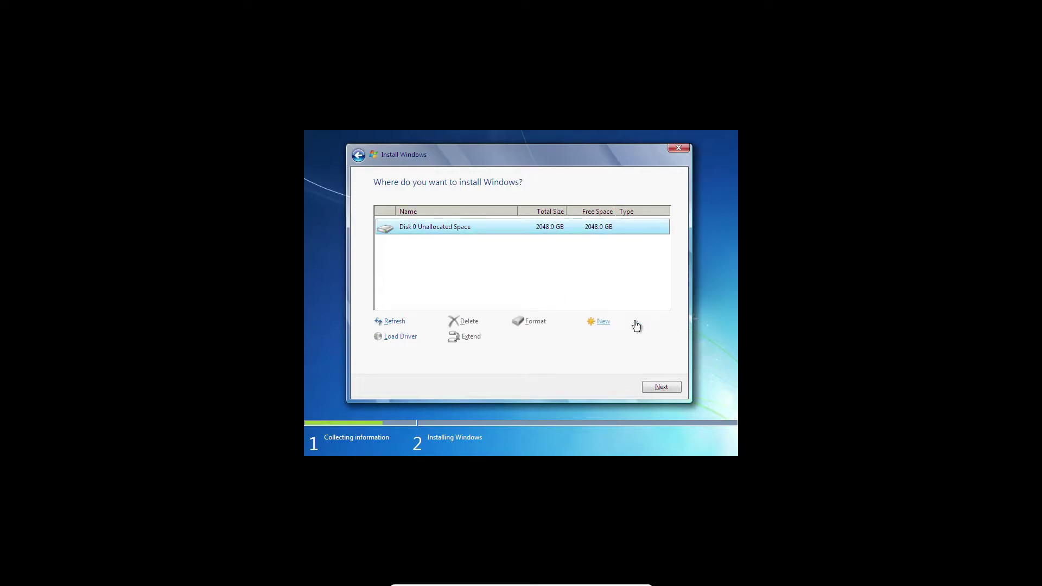
pyautogui.click(603, 326)
pyautogui.click(616, 339)
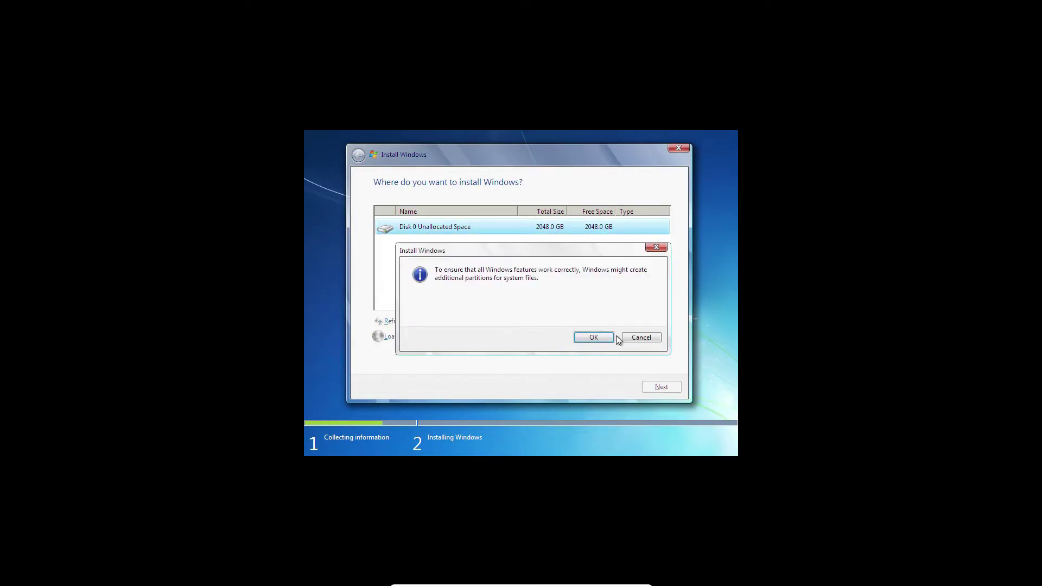
pyautogui.click(587, 337)
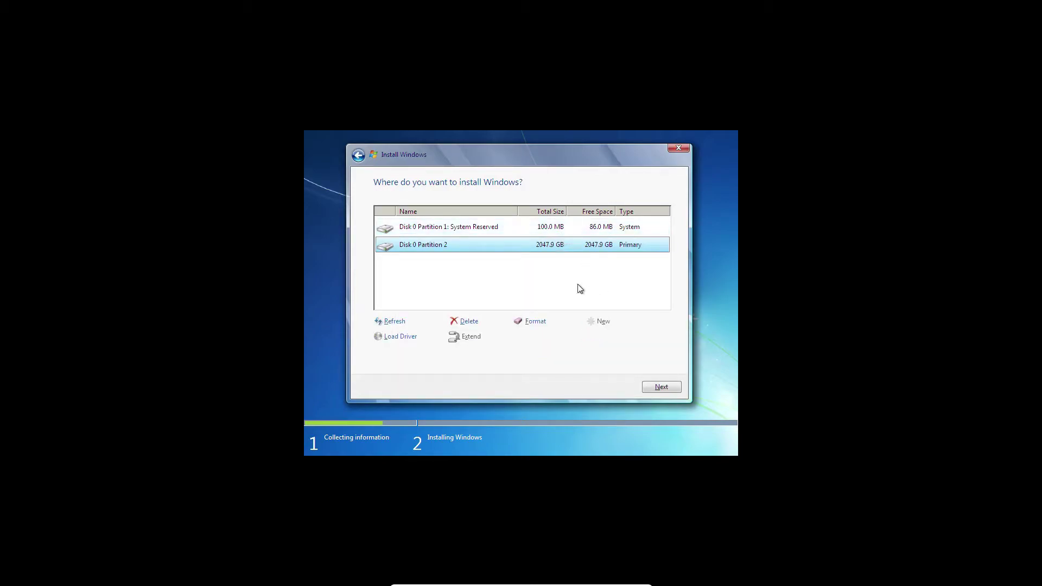
# Format Partition 1 and Partition 2 on Disk 0, and proceed with installing Windows on Partition 2.
pyautogui.click(550, 228)
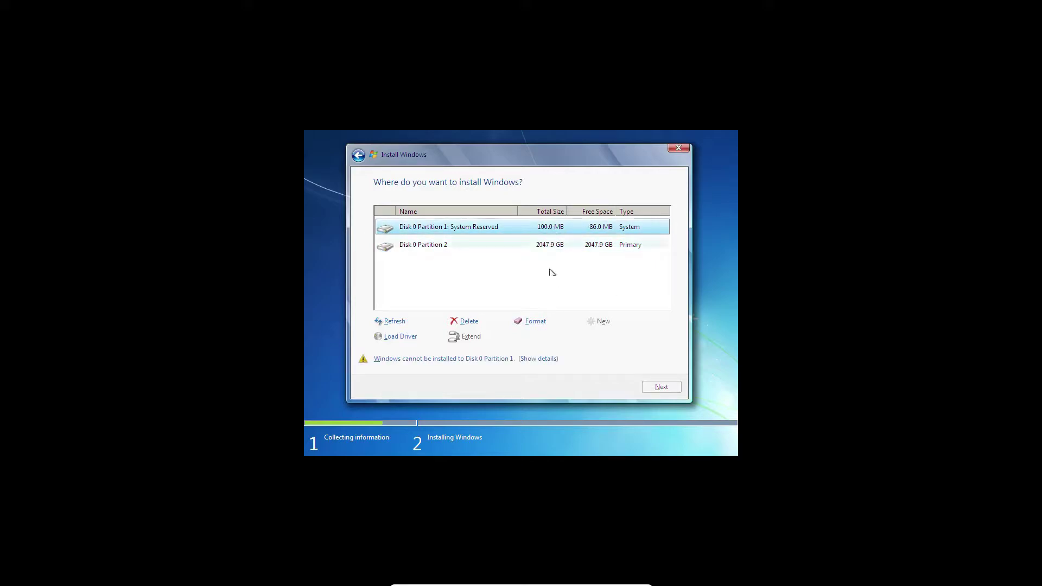
pyautogui.click(547, 323)
pyautogui.click(583, 336)
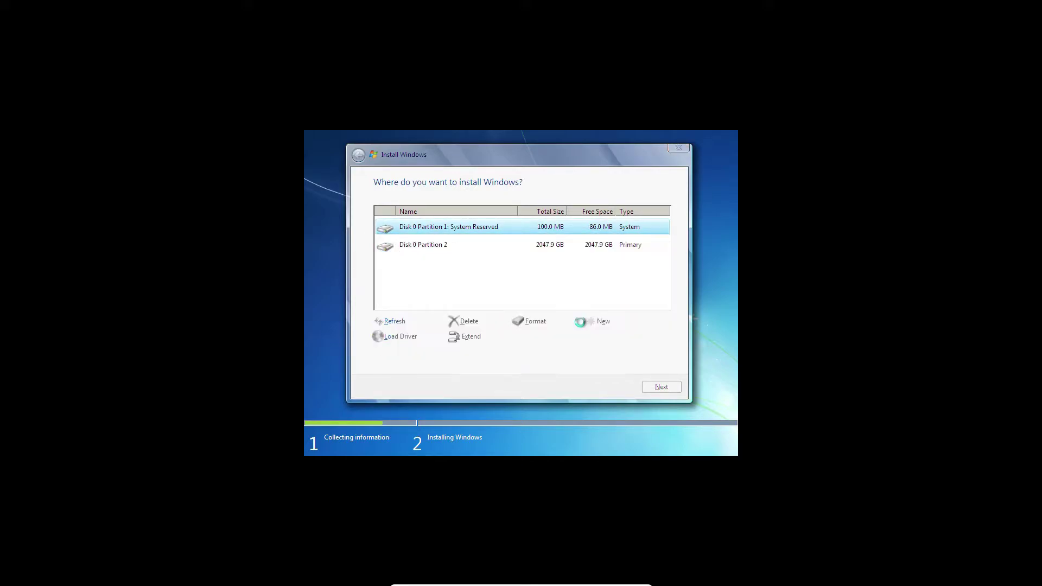
pyautogui.click(538, 247)
pyautogui.click(535, 323)
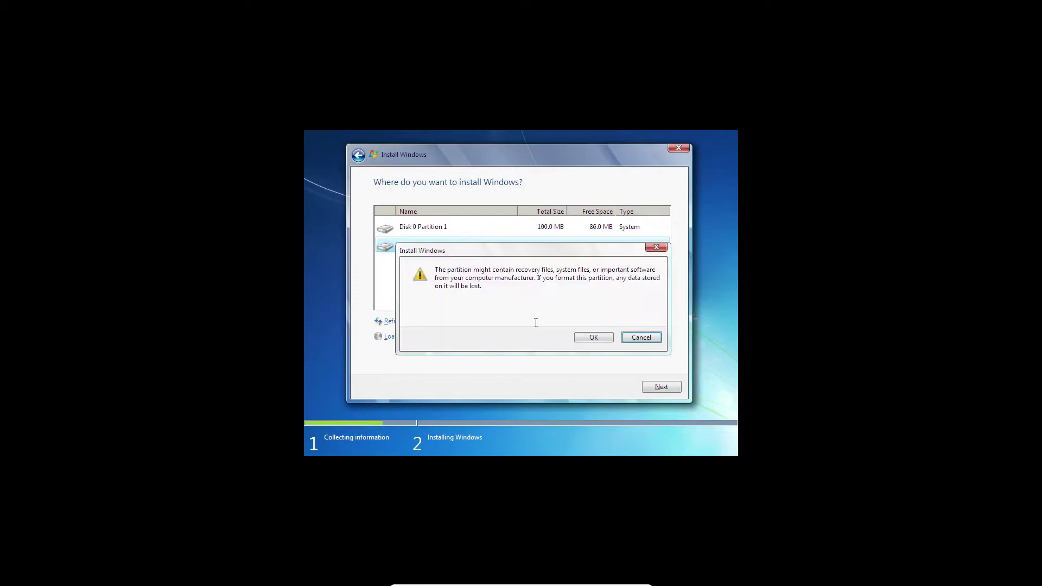
pyautogui.click(603, 336)
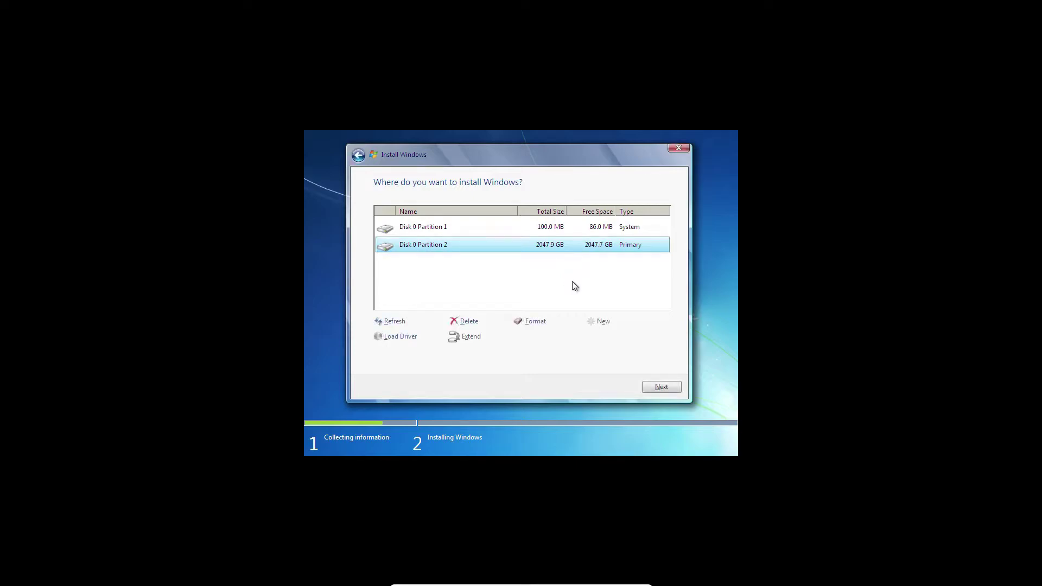
pyautogui.click(661, 387)
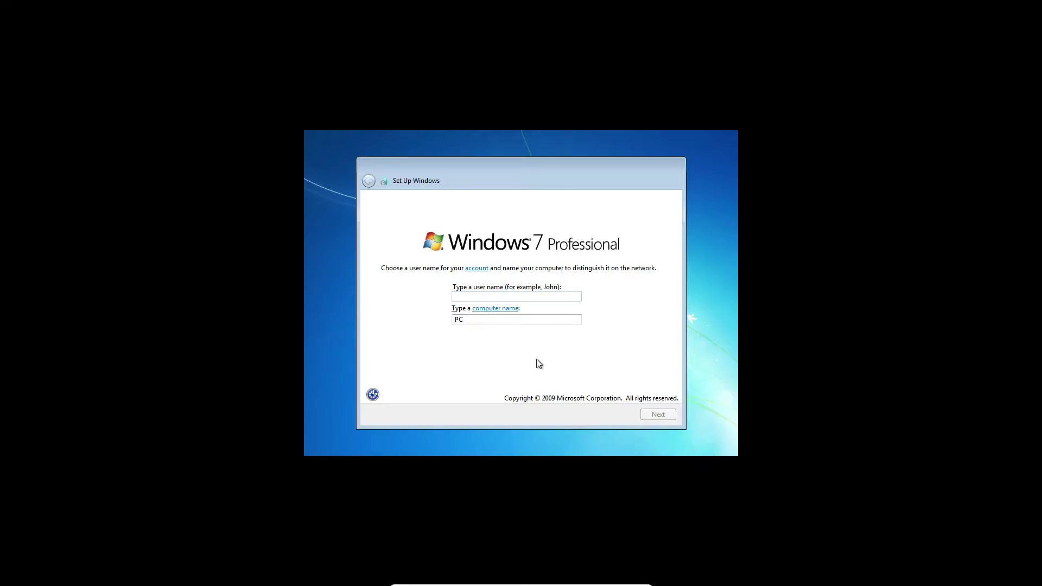
# Enter the account user name in the Windows 7 Professional setup.
pyautogui.write('EvanTheGreat')
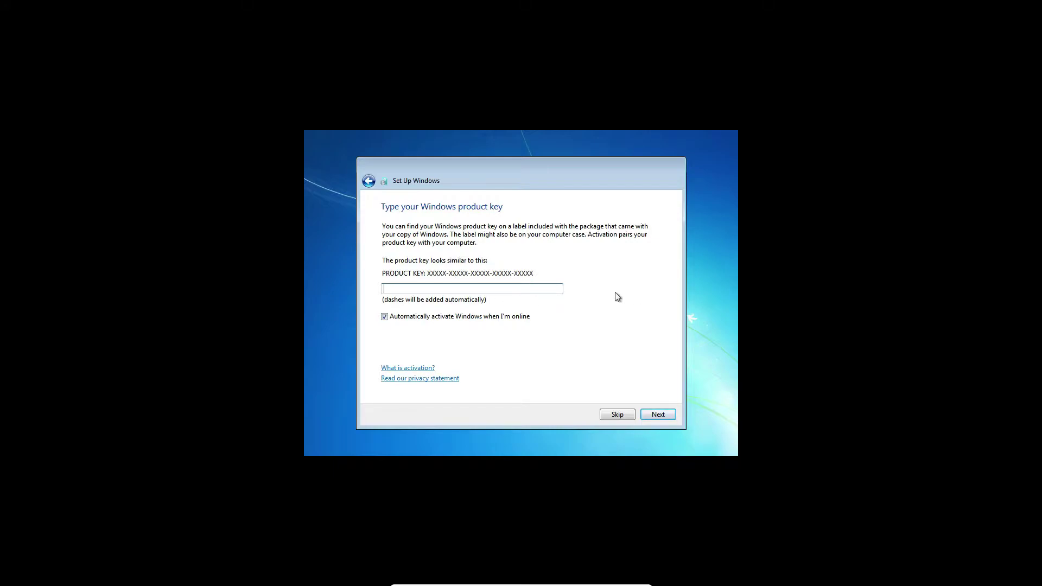
# Skip the Windows product key entry and choose to install important updates only.
pyautogui.click(619, 414)
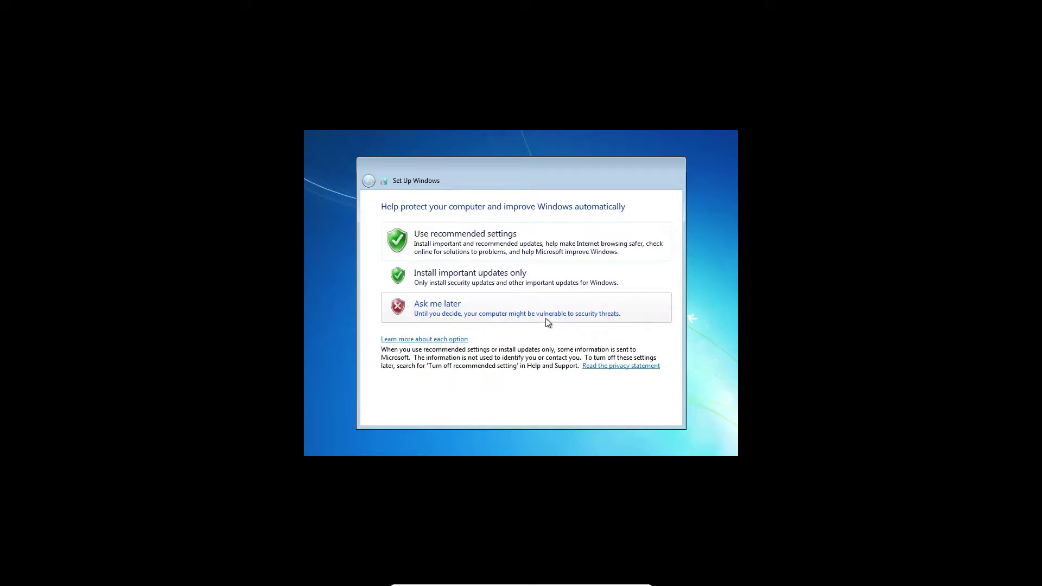
pyautogui.click(499, 279)
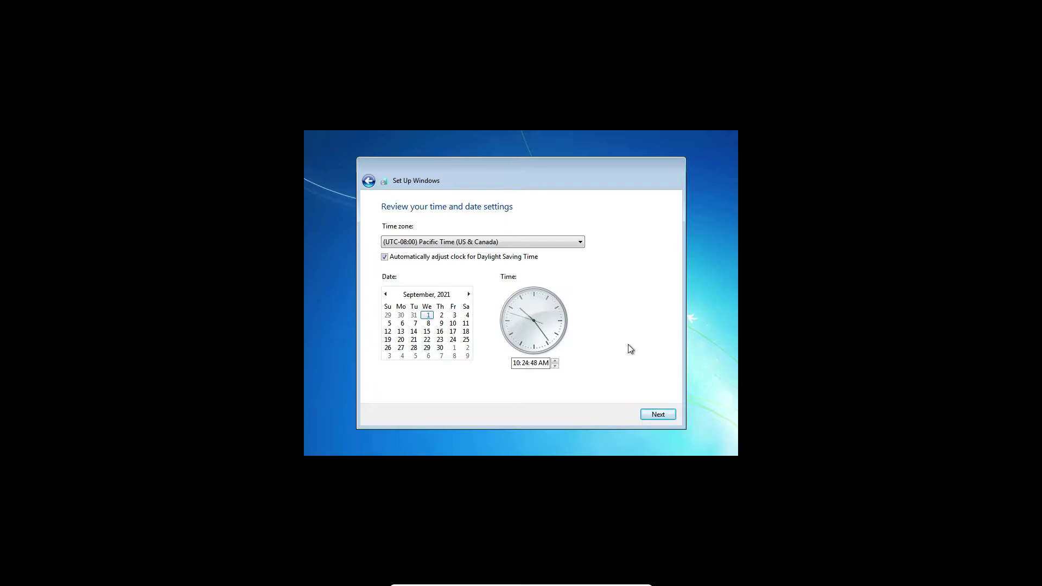
# Turn off automatic clock adjustment for Daylight Saving Time and set the computer's current location to Home network.
pyautogui.click(390, 258)
pyautogui.click(657, 413)
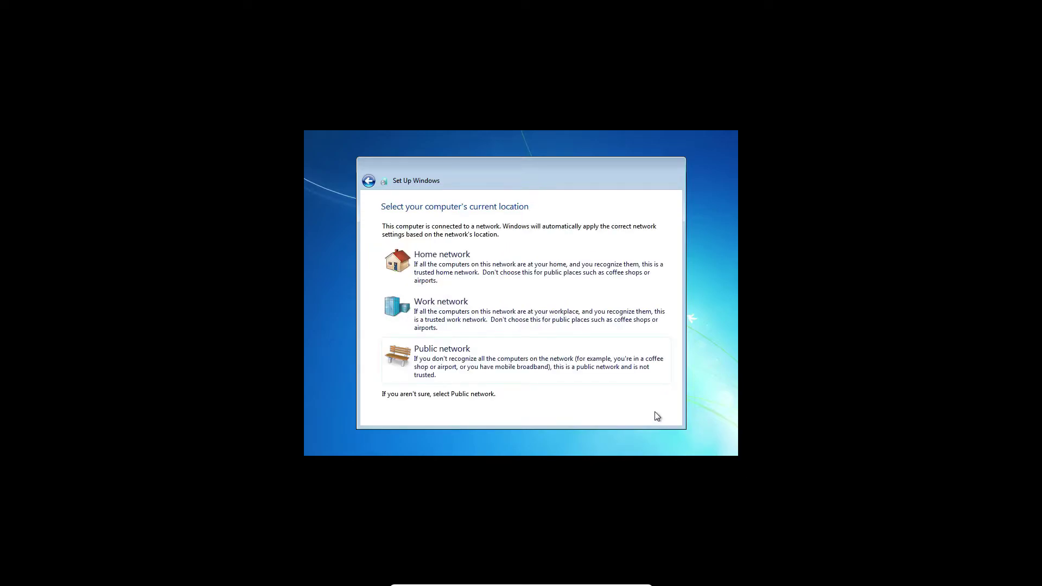
pyautogui.click(529, 266)
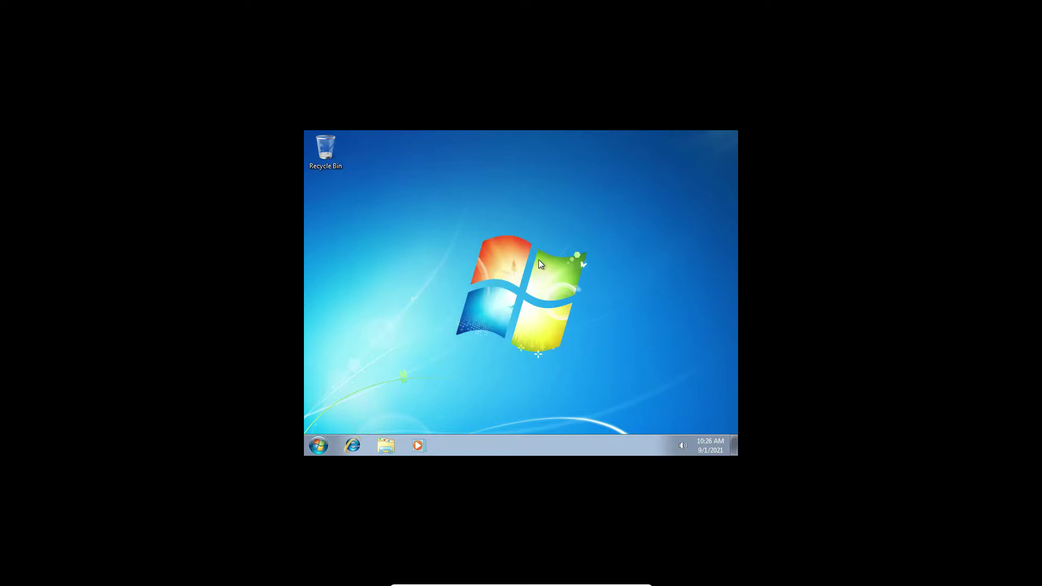
# Search for msconfig in the new Windows 7 installation and open System Configuration.
pyautogui.click(319, 445)
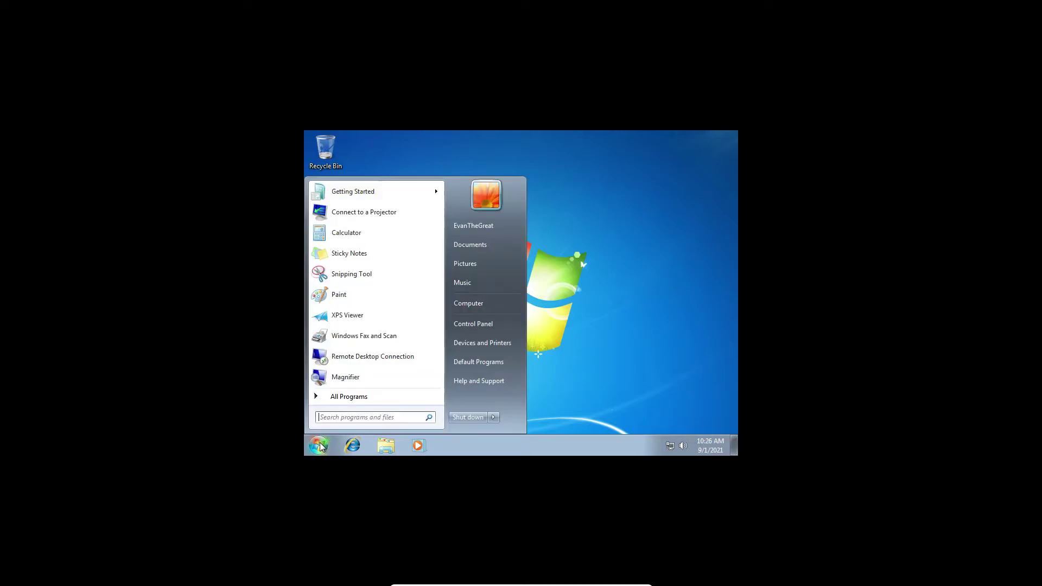
pyautogui.click(352, 418)
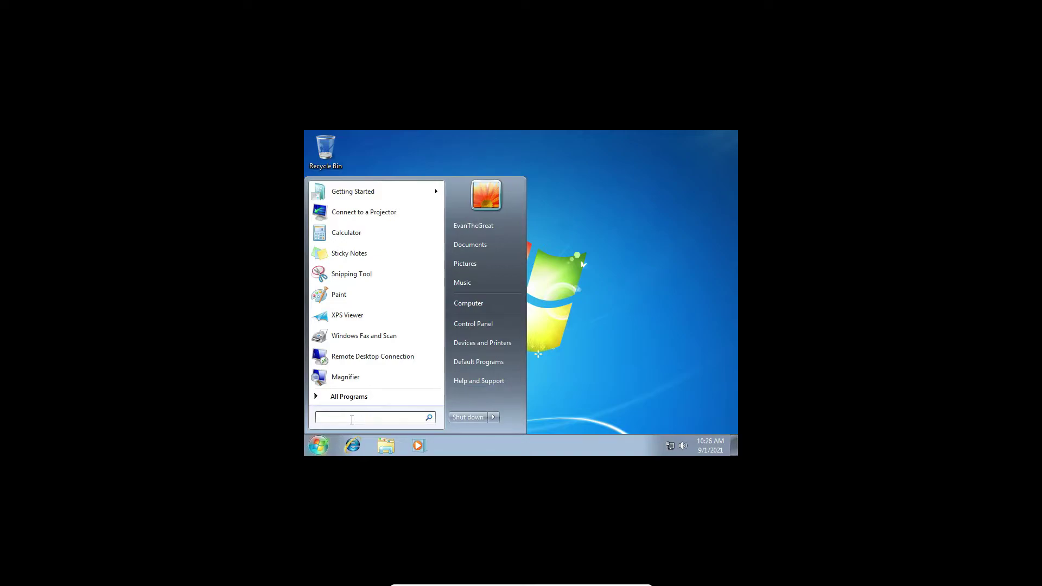
pyautogui.write('ms')
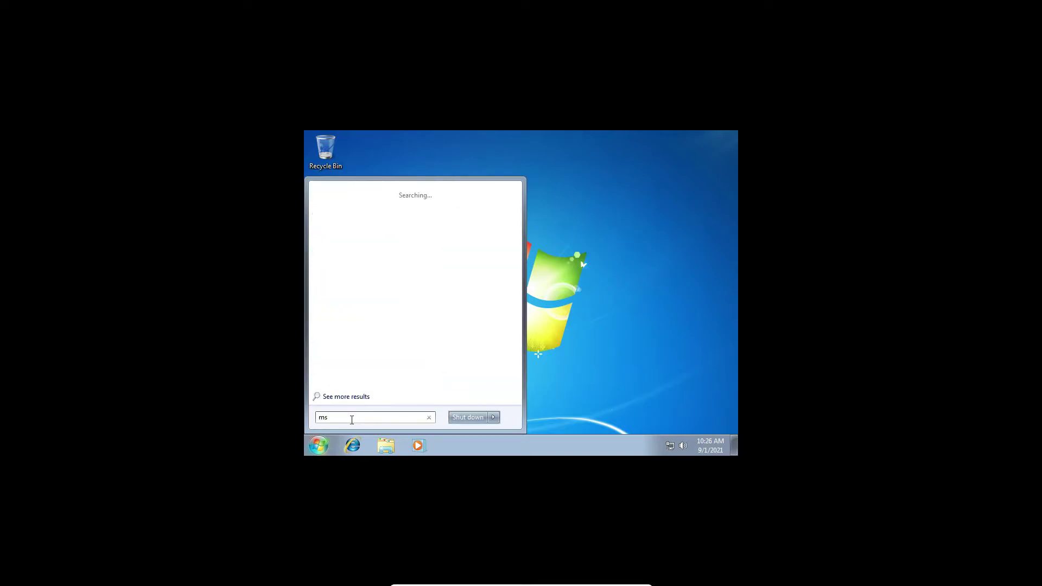
pyautogui.write('config')
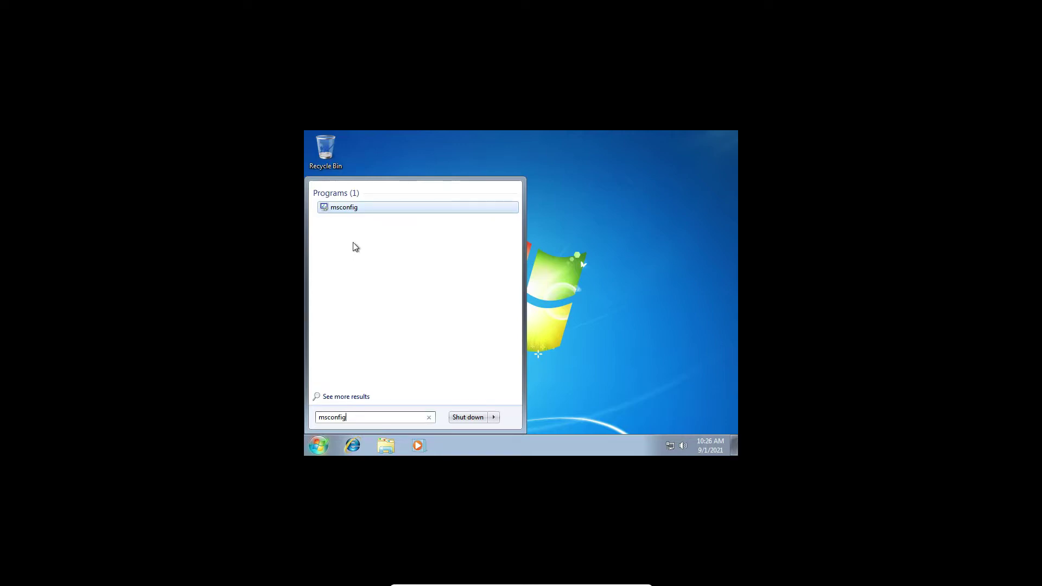
pyautogui.click(363, 209)
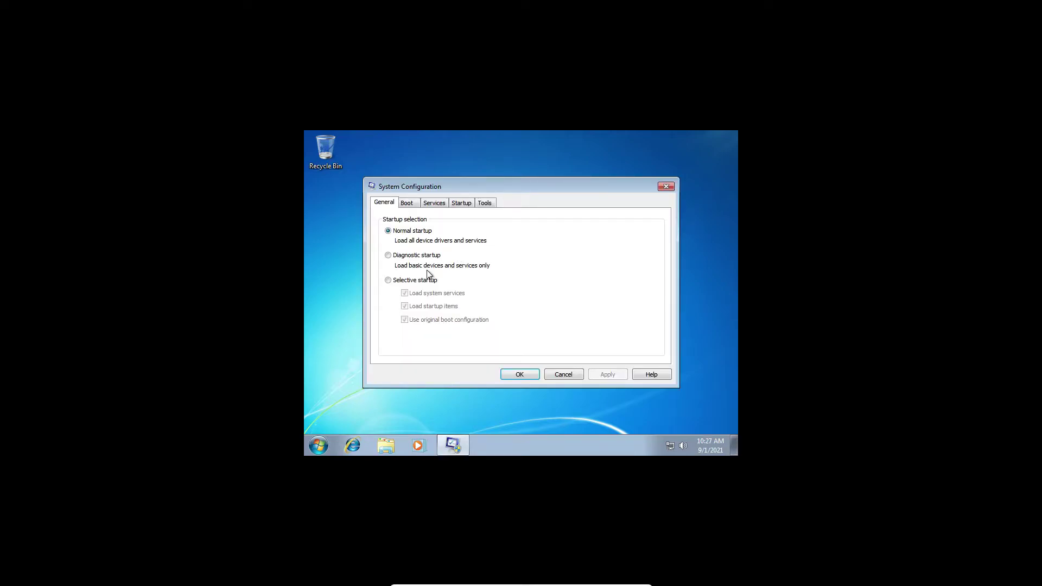
# Enable Safe boot in the boot options of System Configuration and restart the virtual machine.
pyautogui.click(416, 205)
pyautogui.click(390, 307)
pyautogui.click(517, 376)
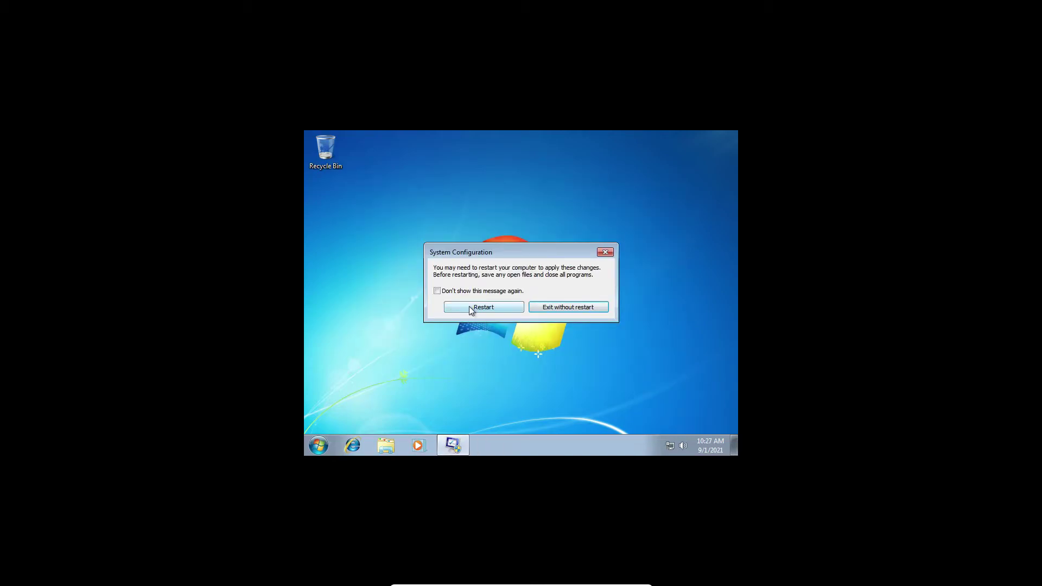
pyautogui.click(470, 307)
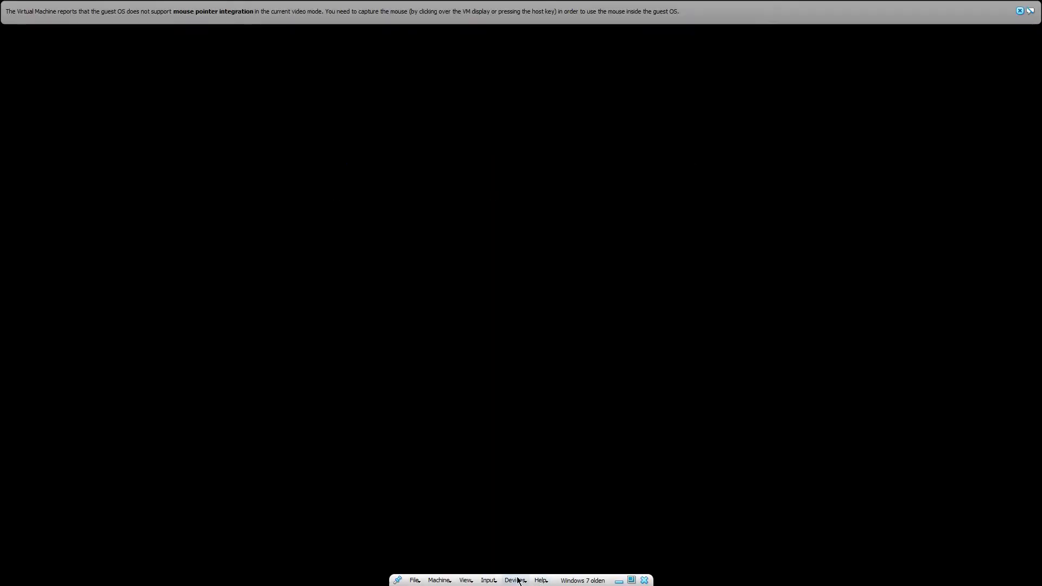
# Remove the Windows installation disc from the virtual machine's optical drive.
pyautogui.click(516, 579)
pyautogui.moveTo(579, 492)
pyautogui.click(694, 532)
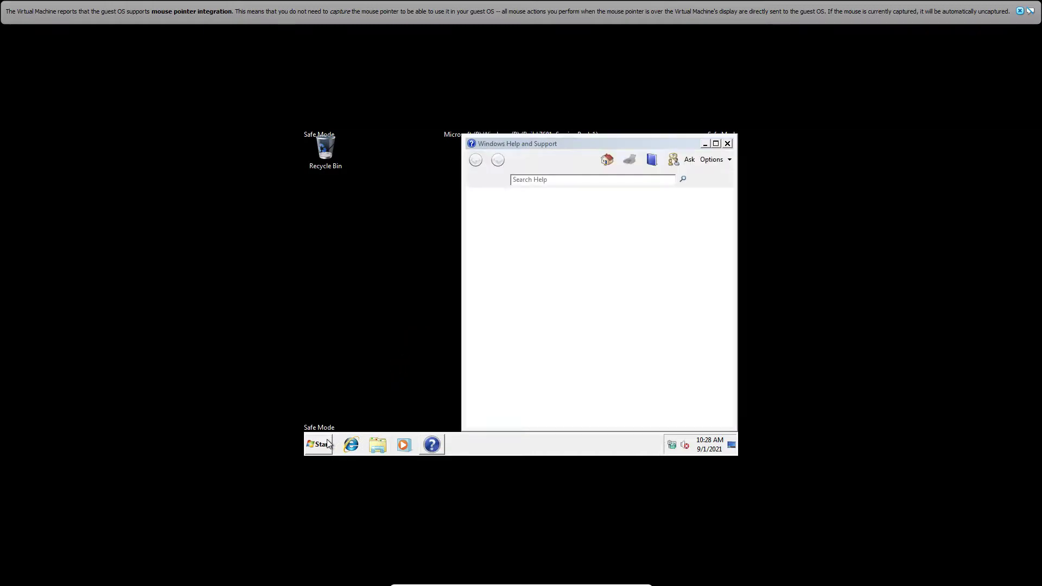
# Close Windows Help and Support, and with the guest's Computer window open, insert the Guest Additions CD image.
pyautogui.click(727, 144)
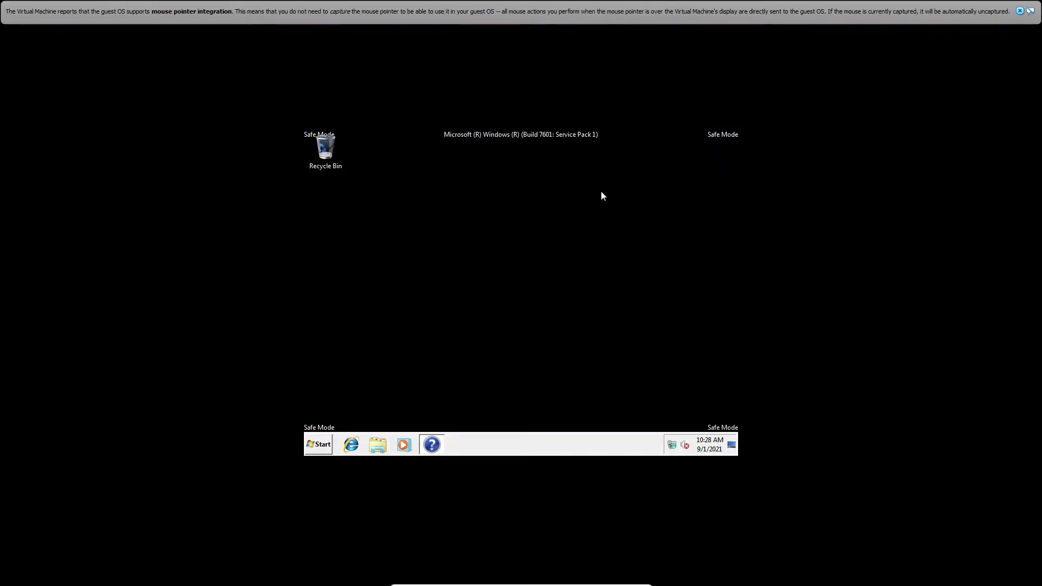
pyautogui.click(323, 447)
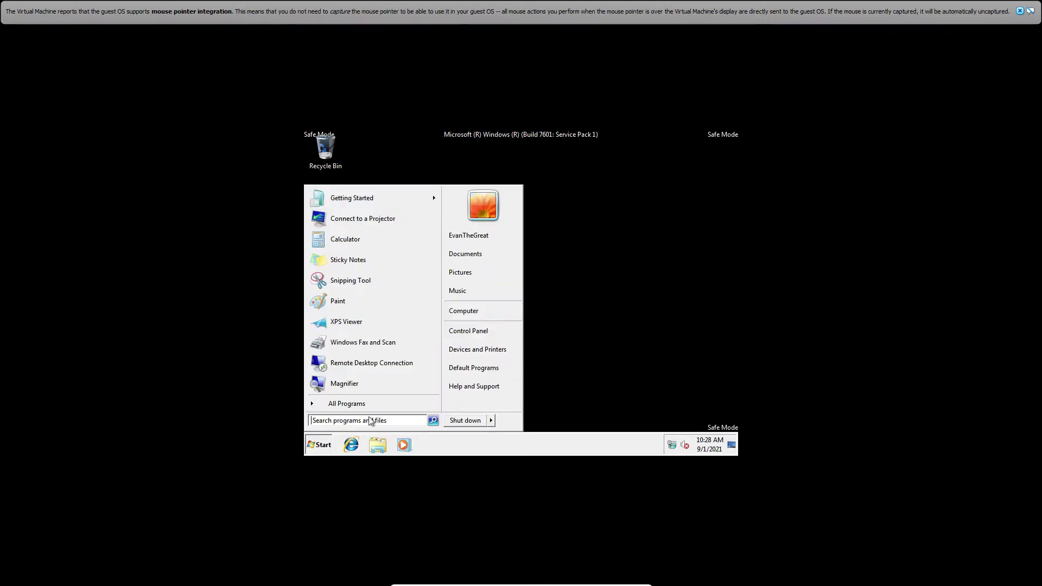
pyautogui.click(493, 312)
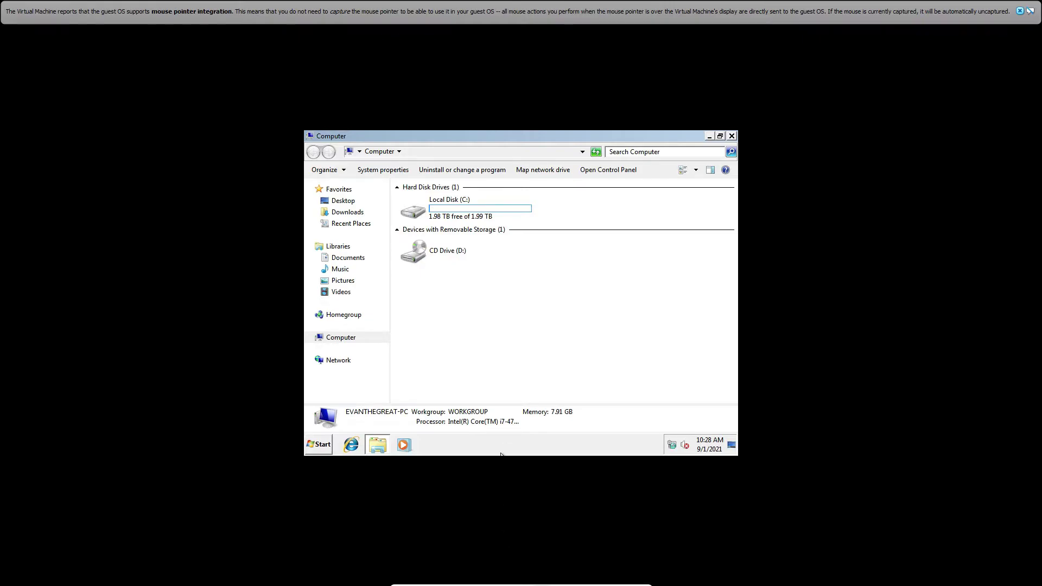
pyautogui.click(514, 580)
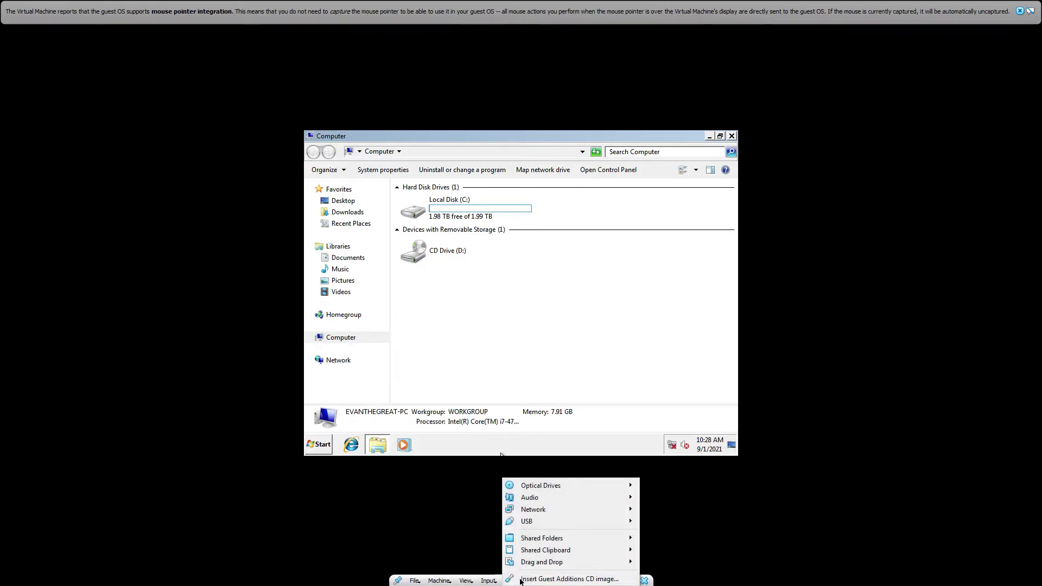
pyautogui.click(536, 579)
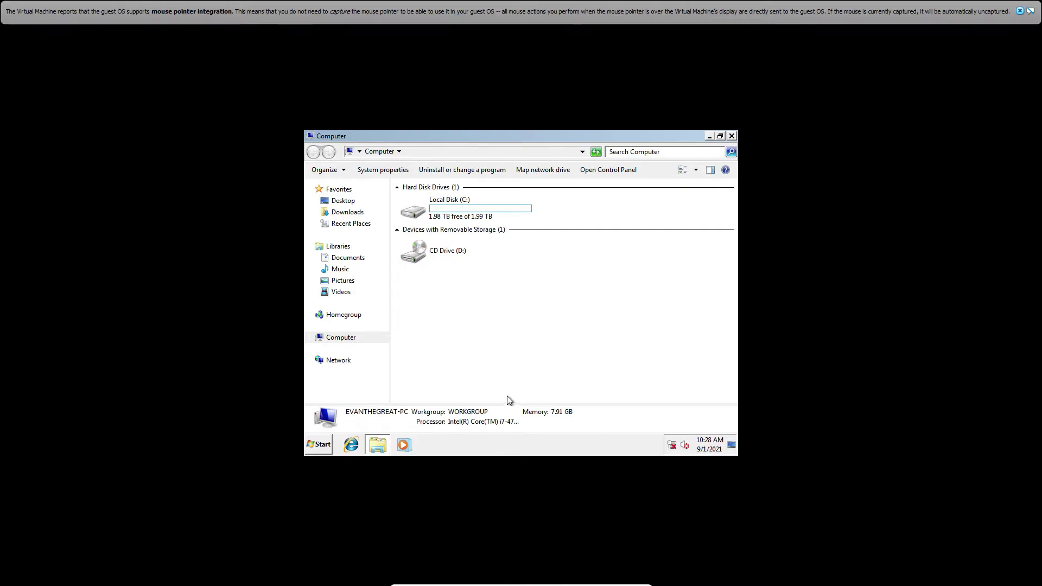
# Open the VBox_GAs_6.1.26 disc in drive D: and launch the VBoxWindowsAdditions-amd64 installer.
pyautogui.doubleClick(460, 245)
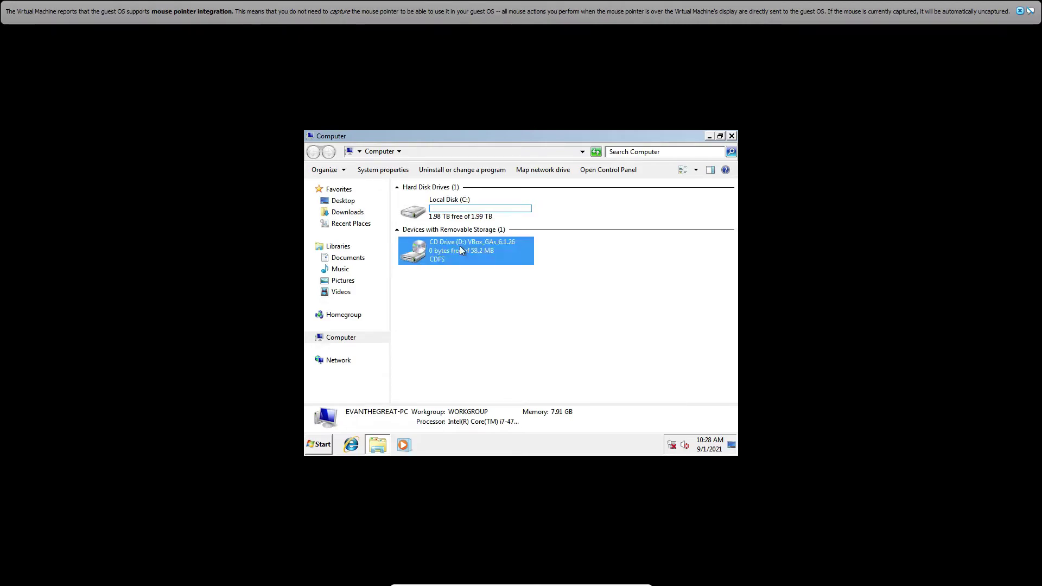
pyautogui.rightClick(460, 246)
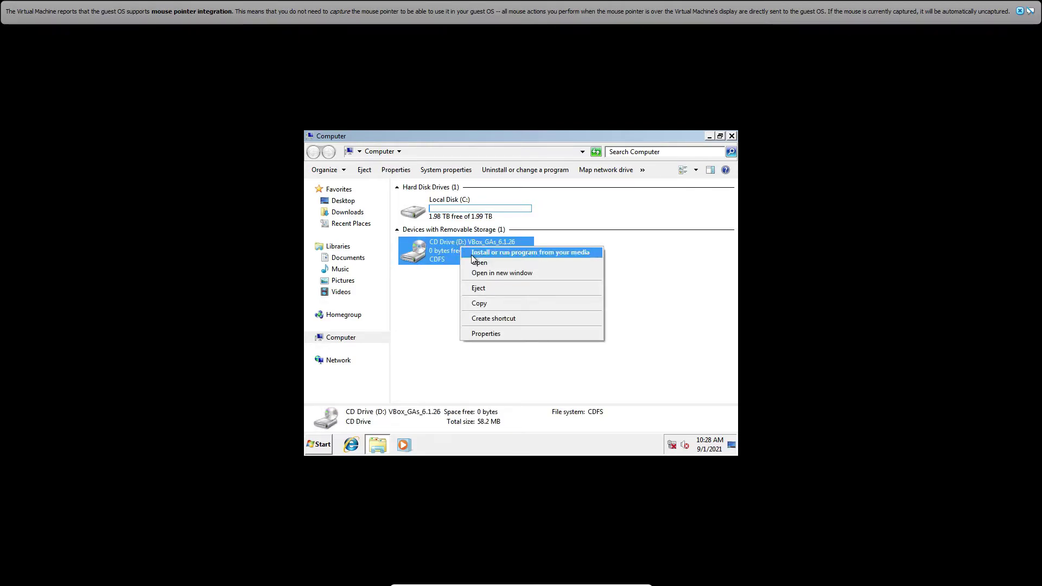
pyautogui.click(477, 262)
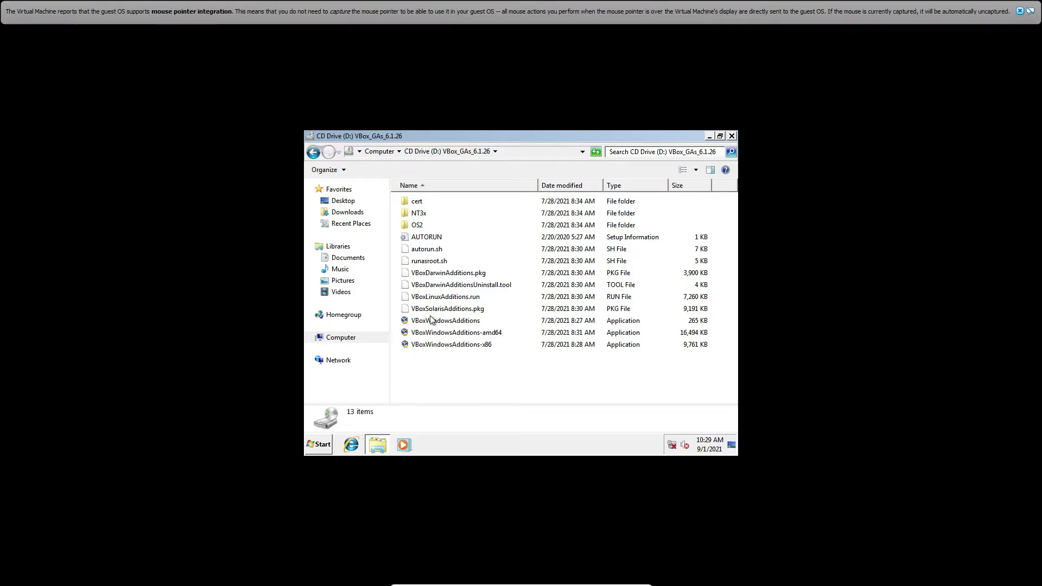
pyautogui.click(462, 336)
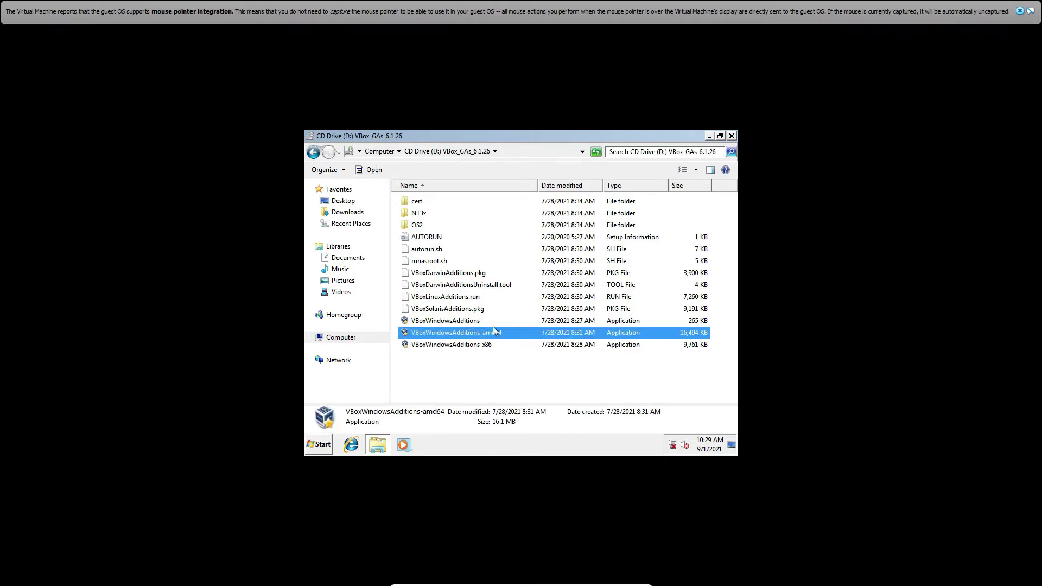
pyautogui.doubleClick(480, 334)
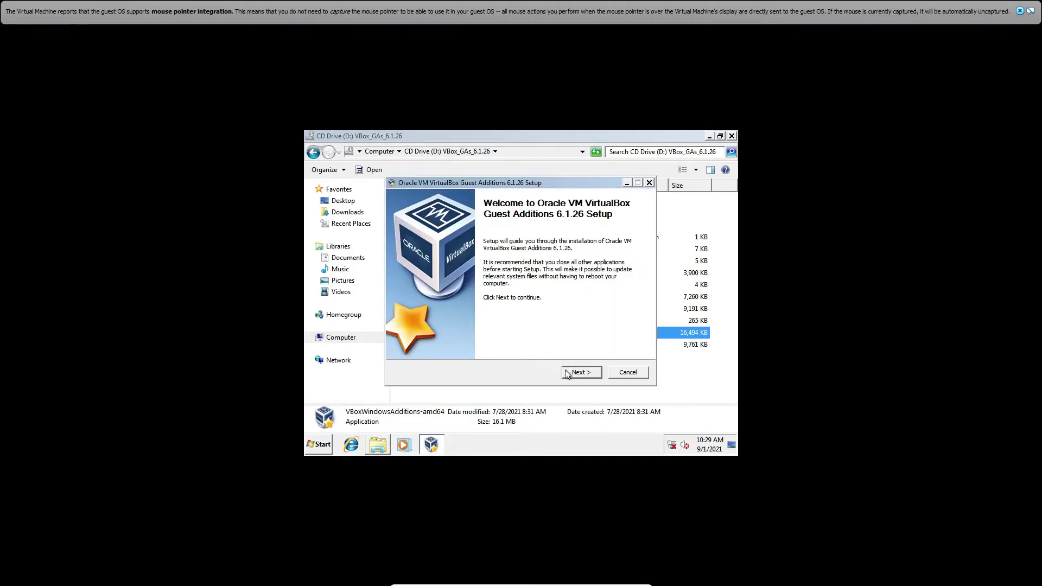
# Start installing VirtualBox Guest Additions 6.1.26 in the default destination folder with the default components.
pyautogui.click(566, 371)
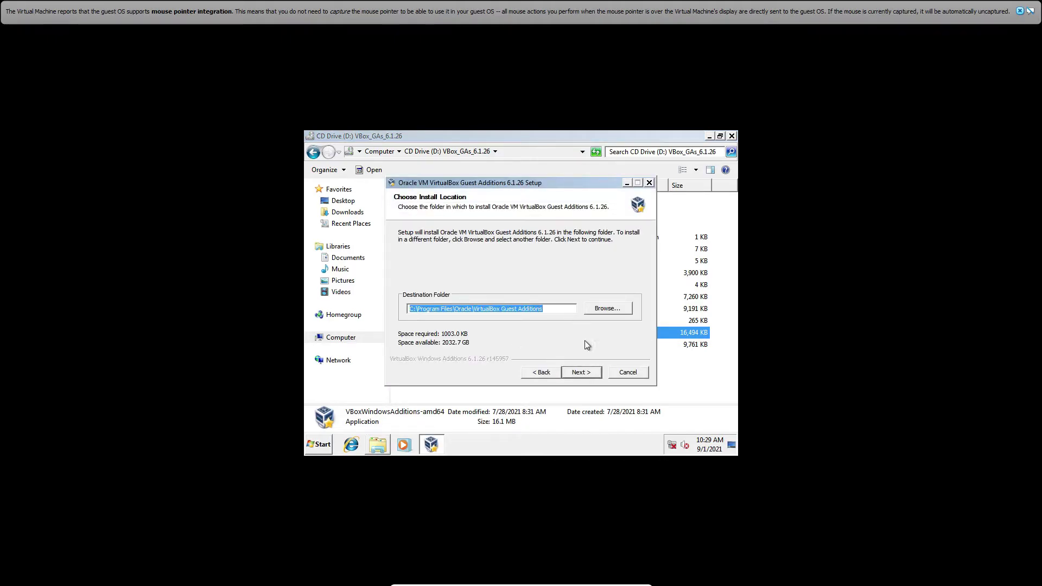
pyautogui.click(579, 374)
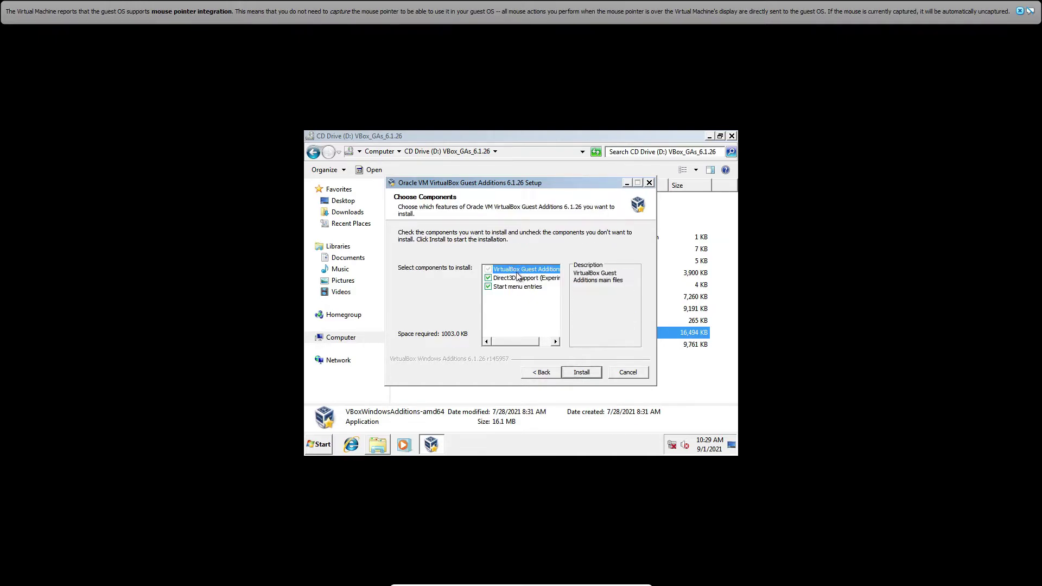
pyautogui.moveTo(520, 341)
pyautogui.mouseDown()
pyautogui.moveTo(546, 341)
pyautogui.moveTo(509, 340)
pyautogui.mouseUp()
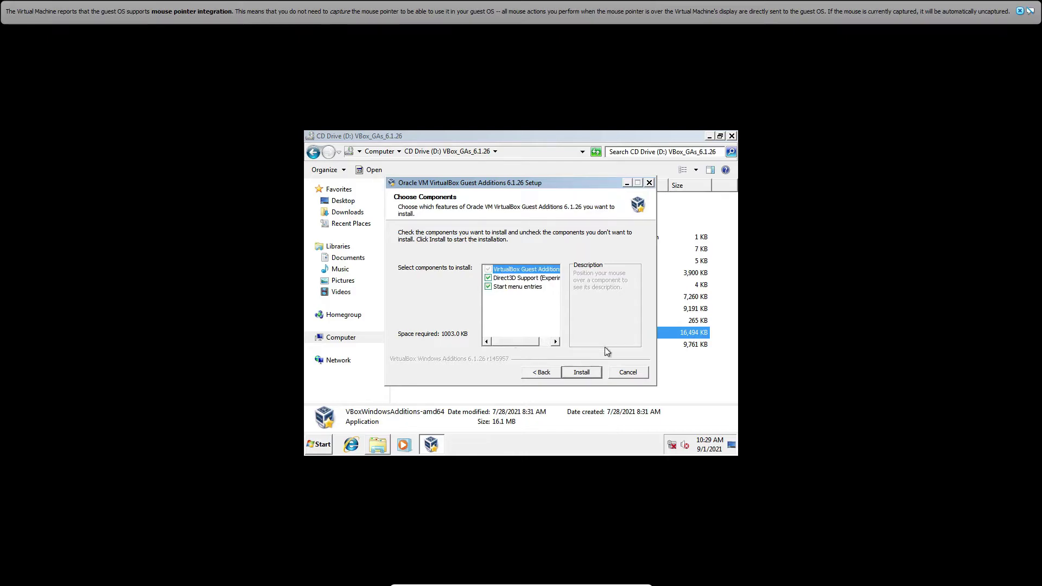
pyautogui.click(597, 372)
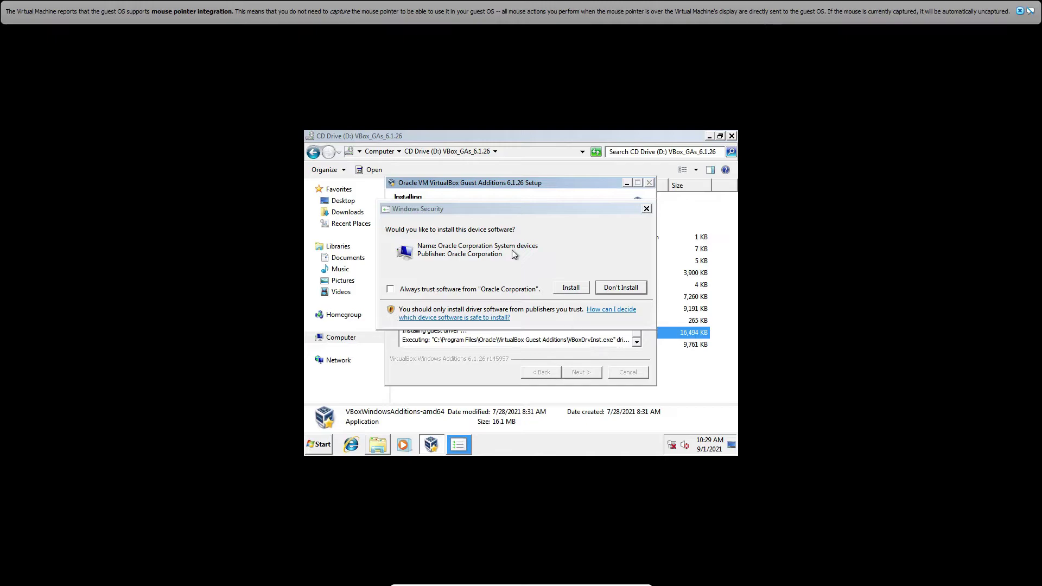
# Install the device software with Oracle Corporation always trusted, and finish the Guest Additions setup without rebooting.
pyautogui.click(390, 289)
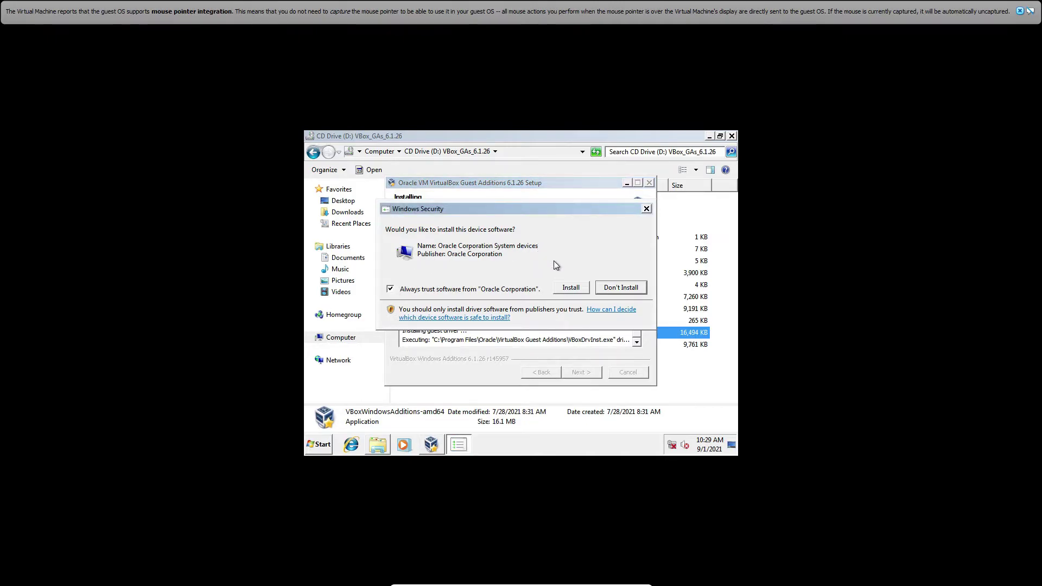
pyautogui.click(564, 291)
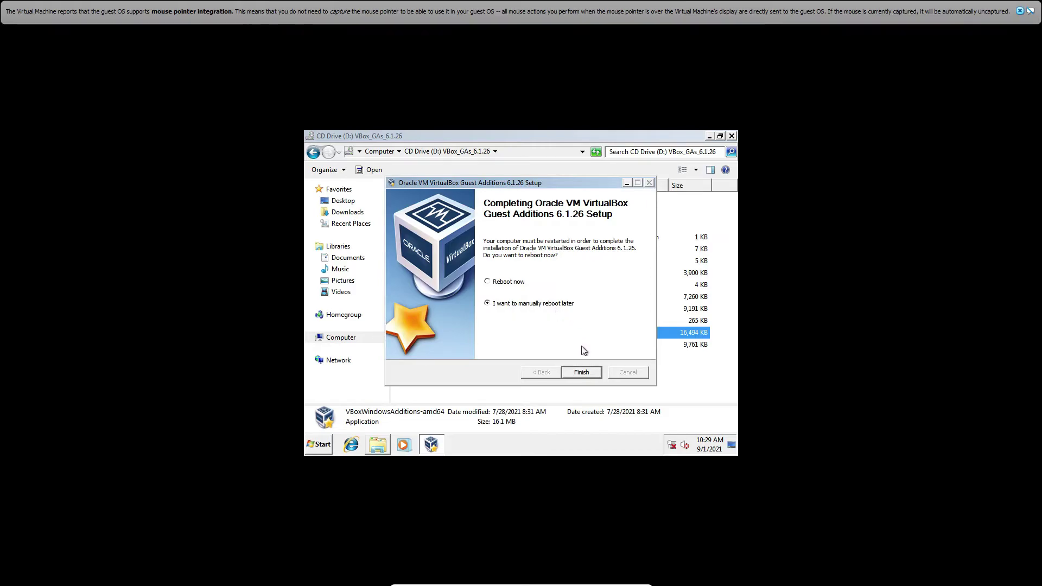
pyautogui.click(591, 372)
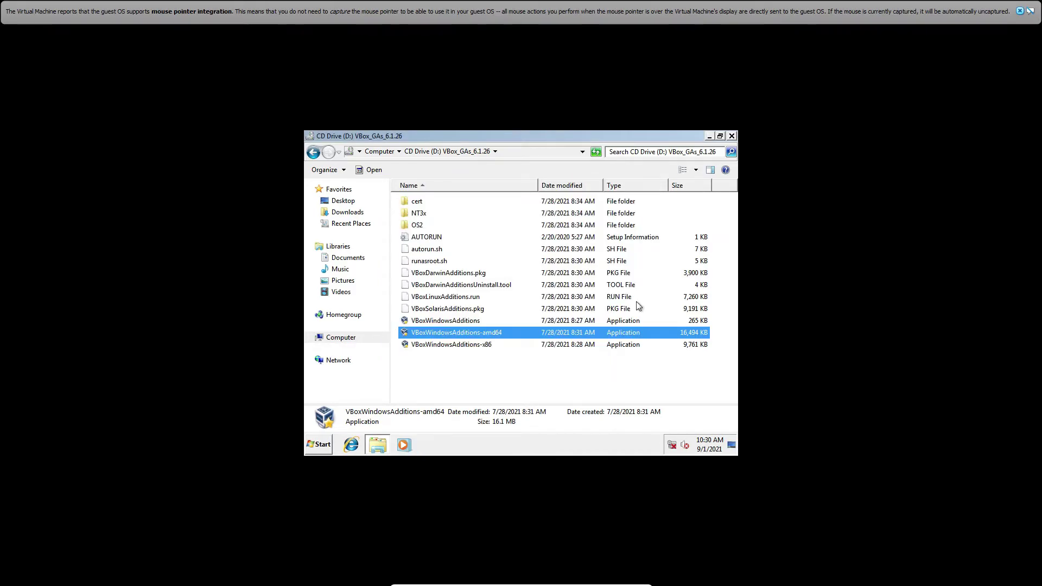
pyautogui.click(732, 136)
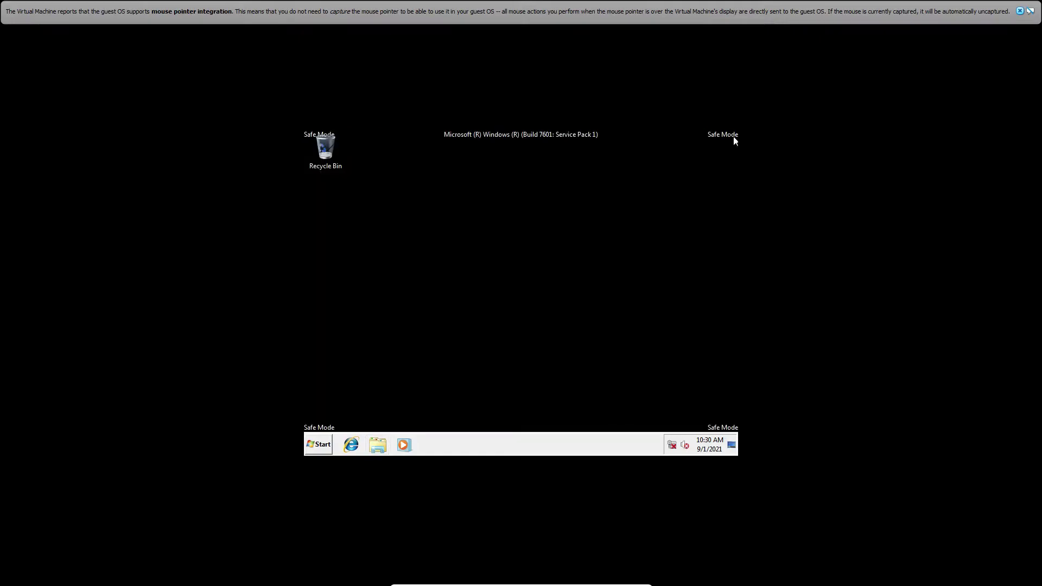
# Bring up the guest's program search and check the keyboard input preferences of the virtual machine.
pyautogui.click(330, 443)
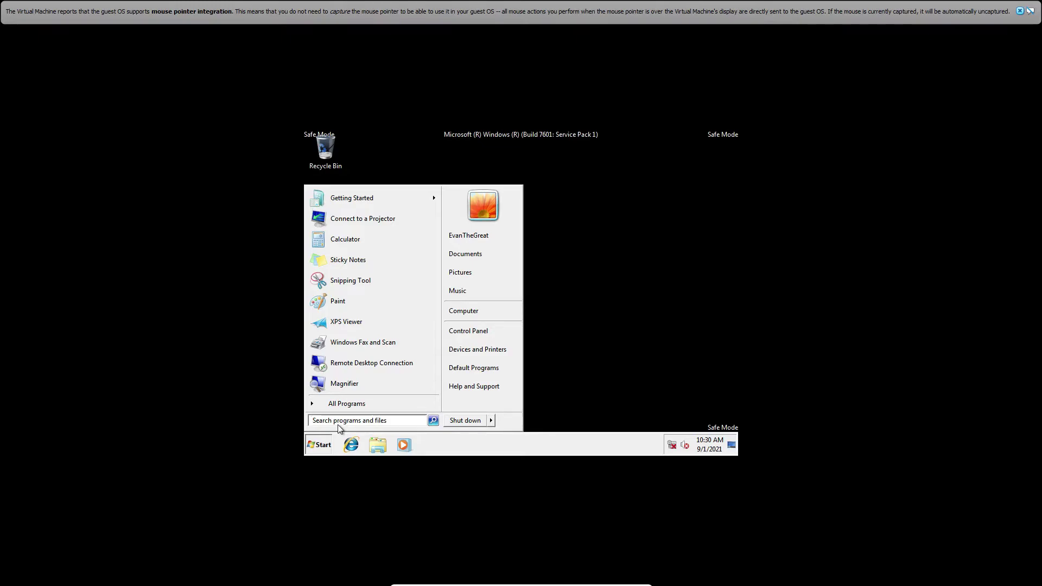
pyautogui.click(327, 421)
pyautogui.moveTo(434, 585)
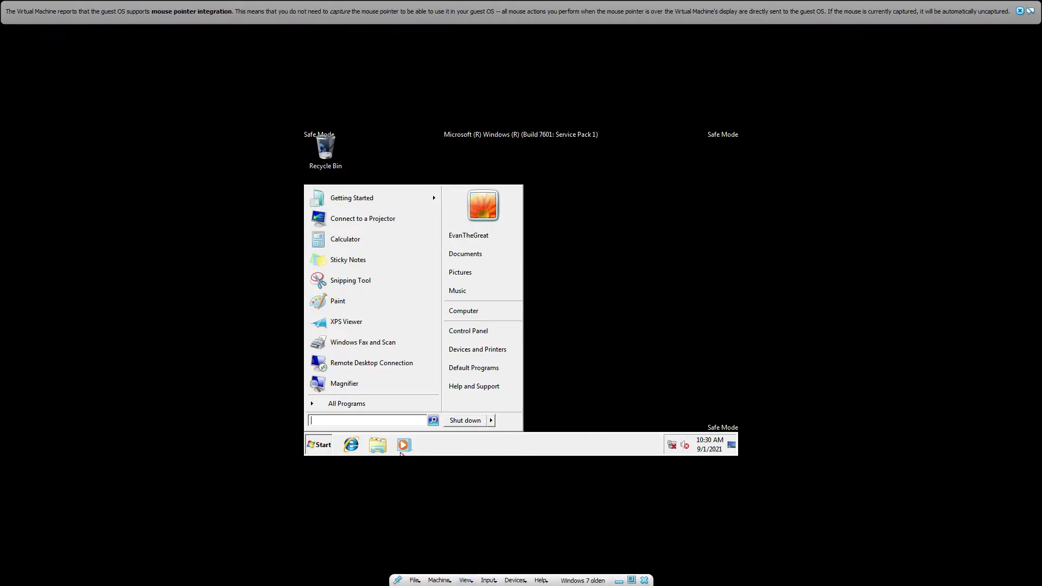
pyautogui.click(488, 584)
pyautogui.moveTo(500, 564)
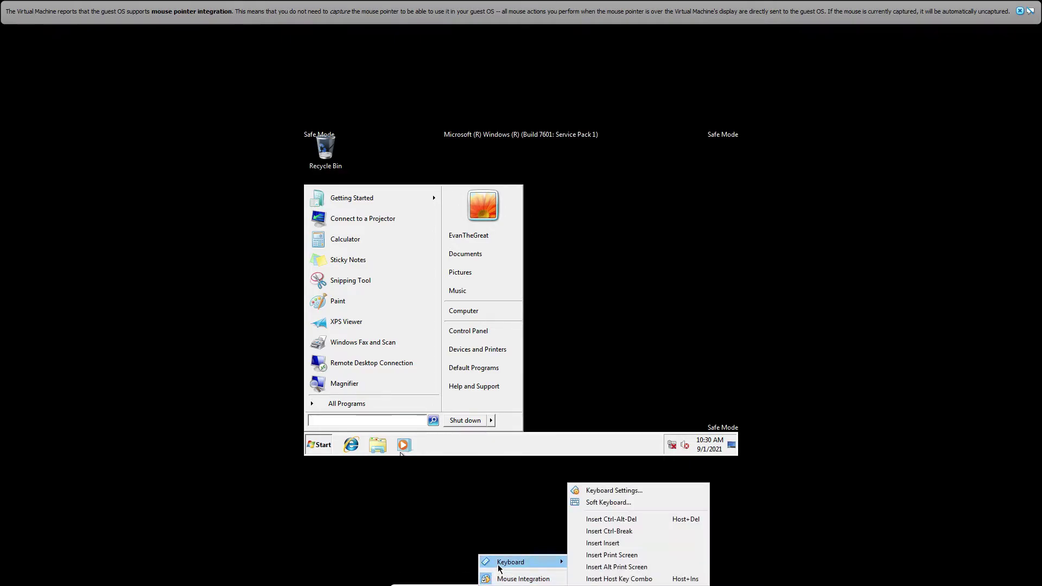
pyautogui.click(613, 491)
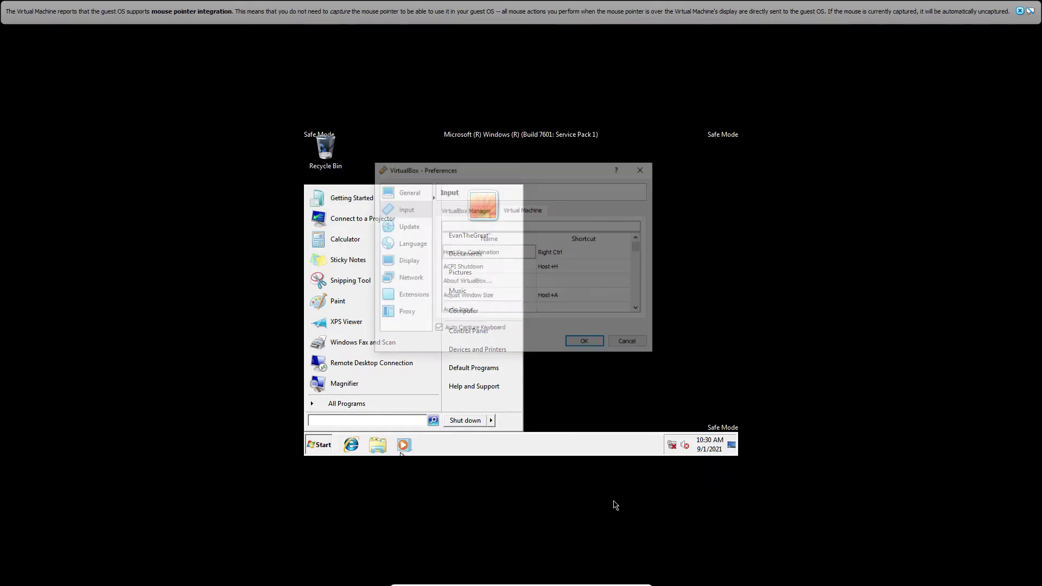
pyautogui.click(586, 343)
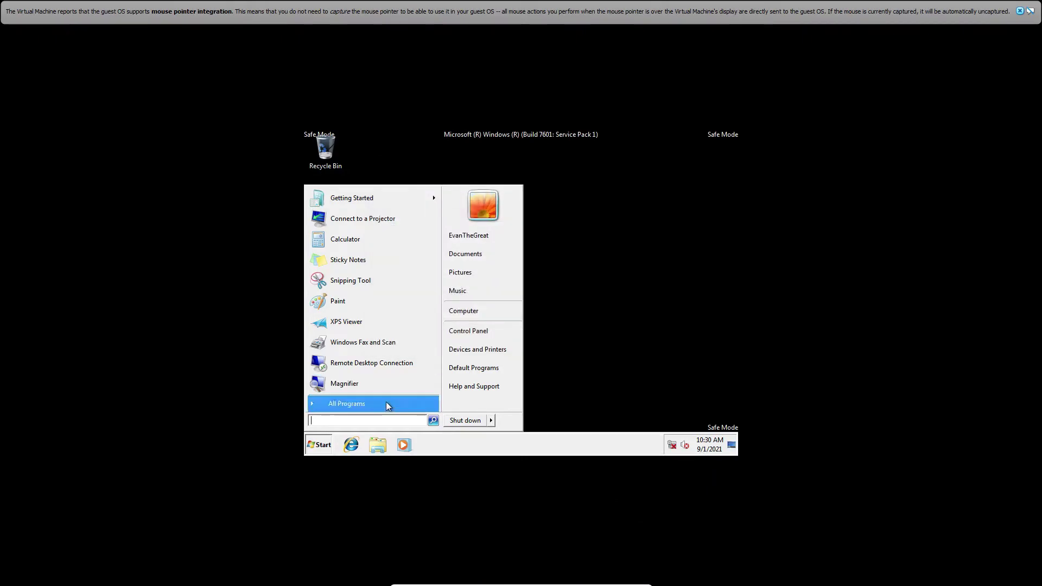
# Search the guest's programs for msconfig and open System Configuration.
pyautogui.click(376, 421)
pyautogui.write('ms')
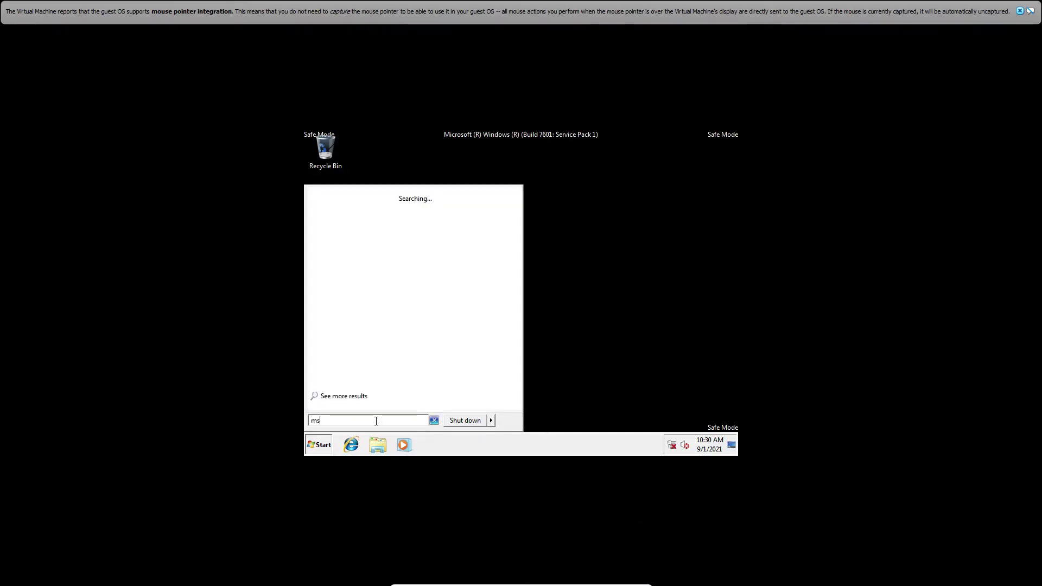
pyautogui.write('c')
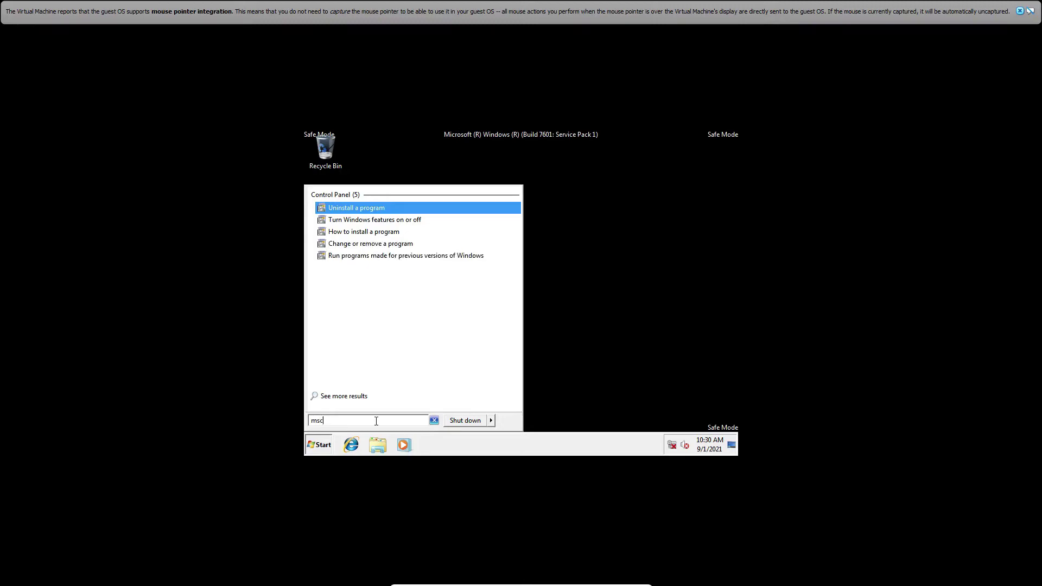
pyautogui.write('onfig')
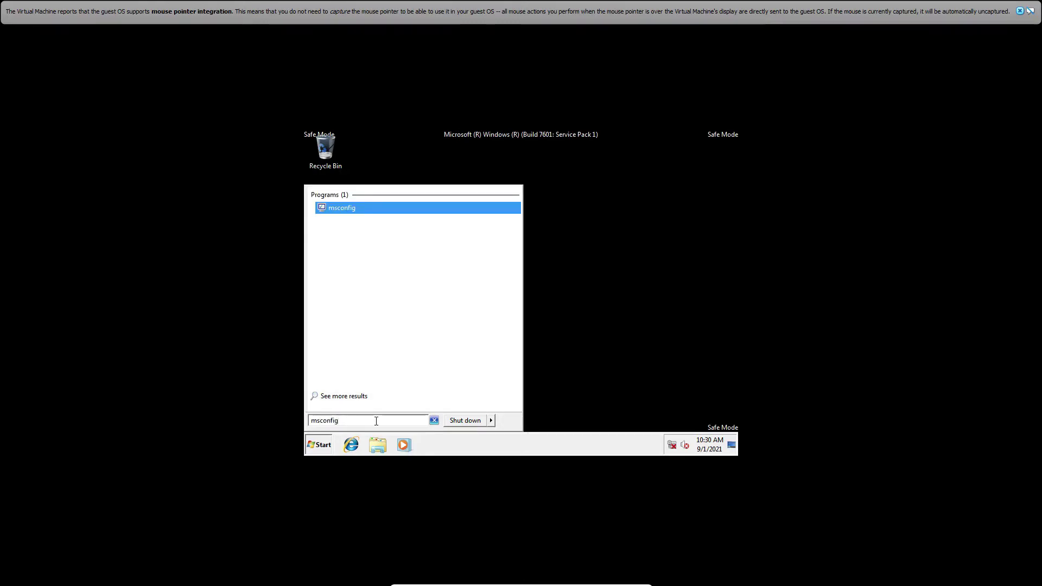
pyautogui.click(366, 208)
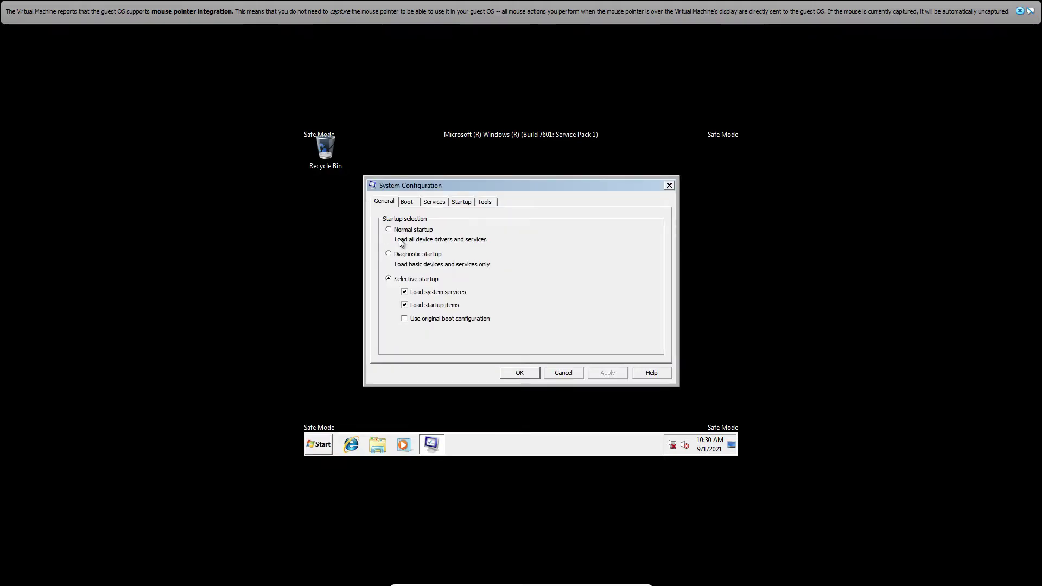
# Turn off Safe boot for the Windows 7 installation in System Configuration and restart the guest.
pyautogui.click(407, 203)
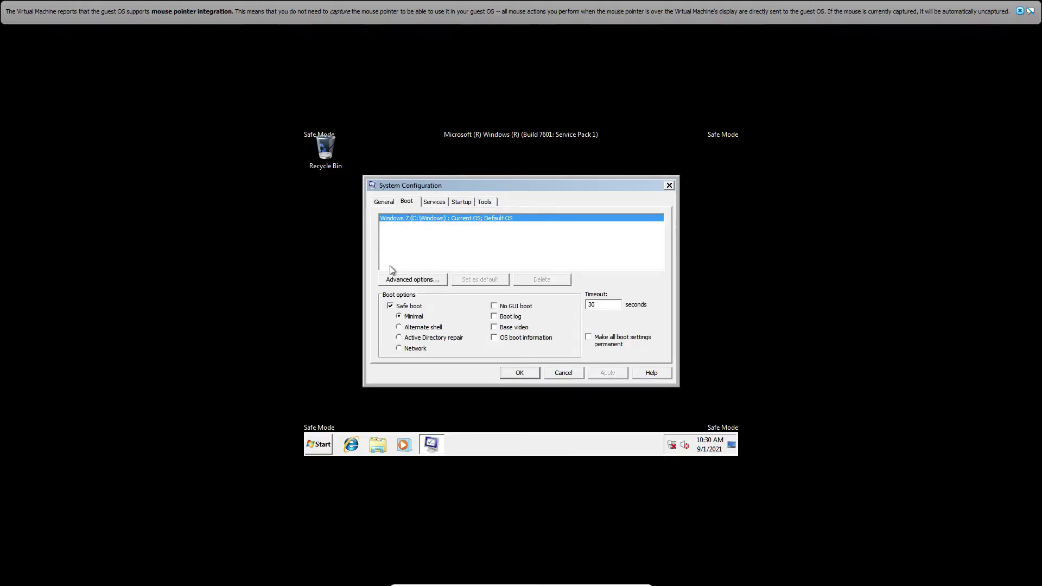
pyautogui.click(390, 306)
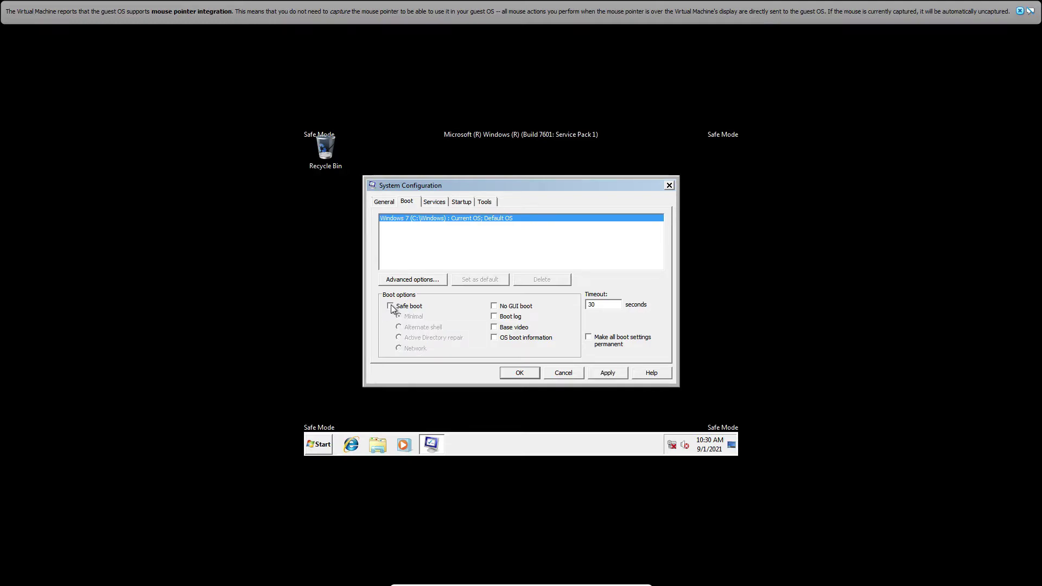
pyautogui.click(526, 373)
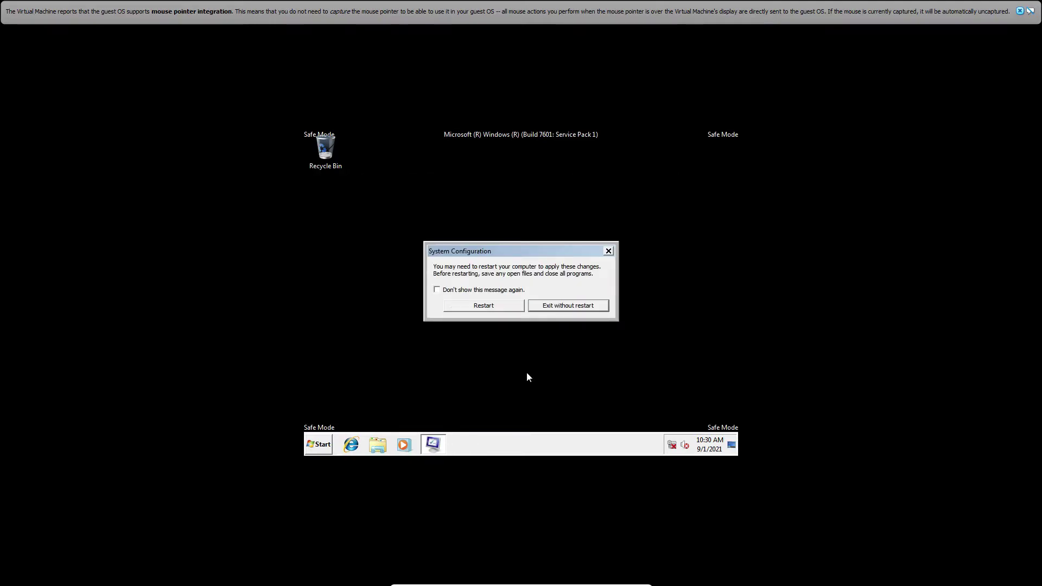
pyautogui.click(480, 307)
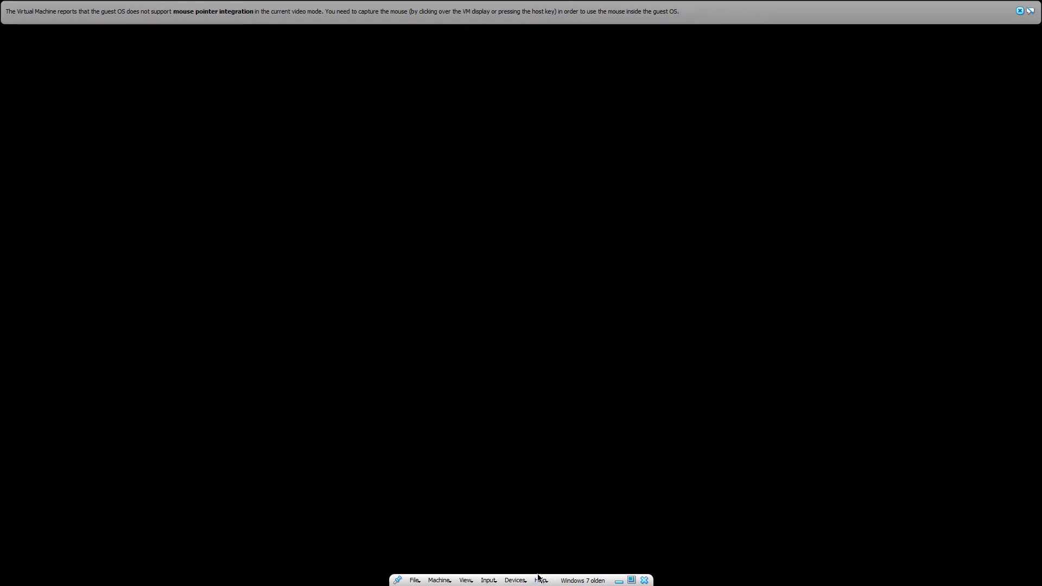
# Remove the disk from the virtual machine's optical drive and dismiss the mouse pointer integration notice.
pyautogui.click(524, 580)
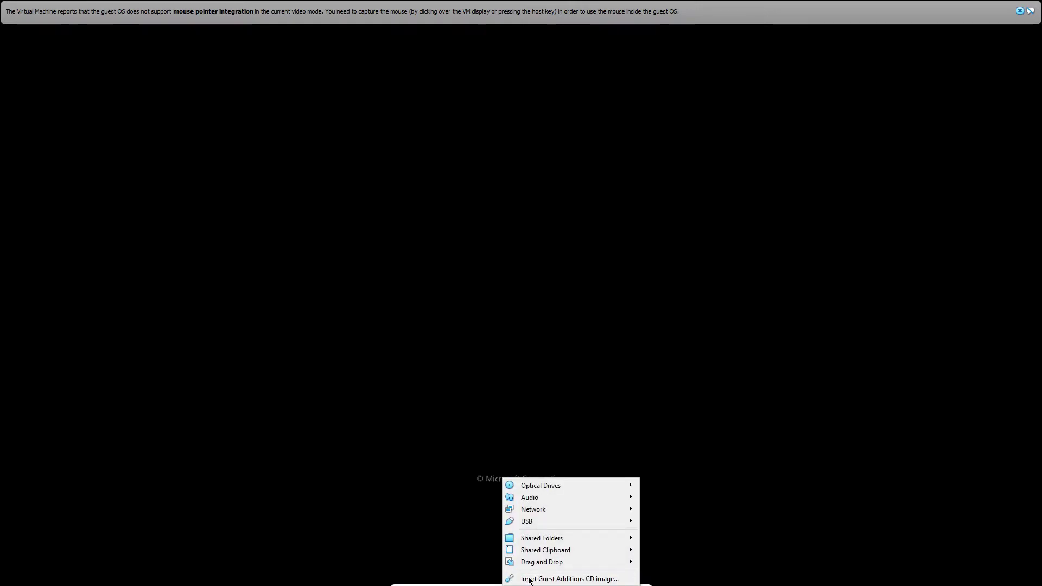
pyautogui.moveTo(564, 486)
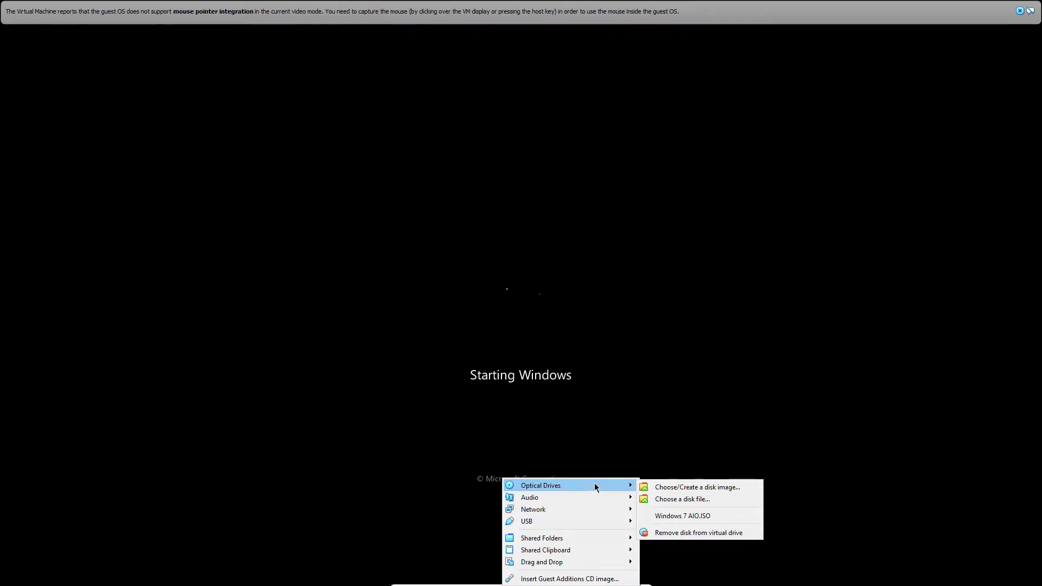
pyautogui.click(696, 531)
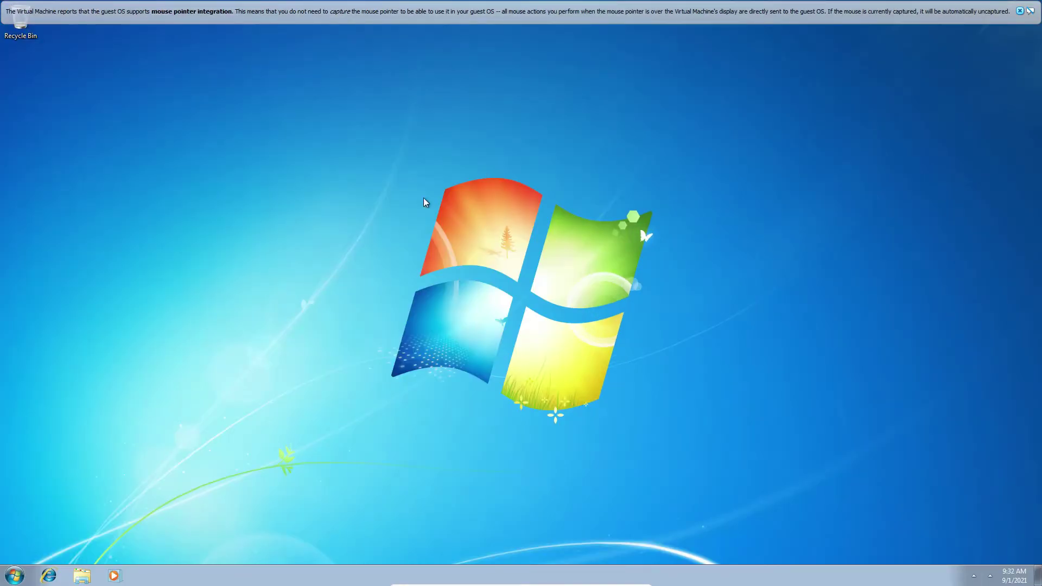
pyautogui.click(1019, 11)
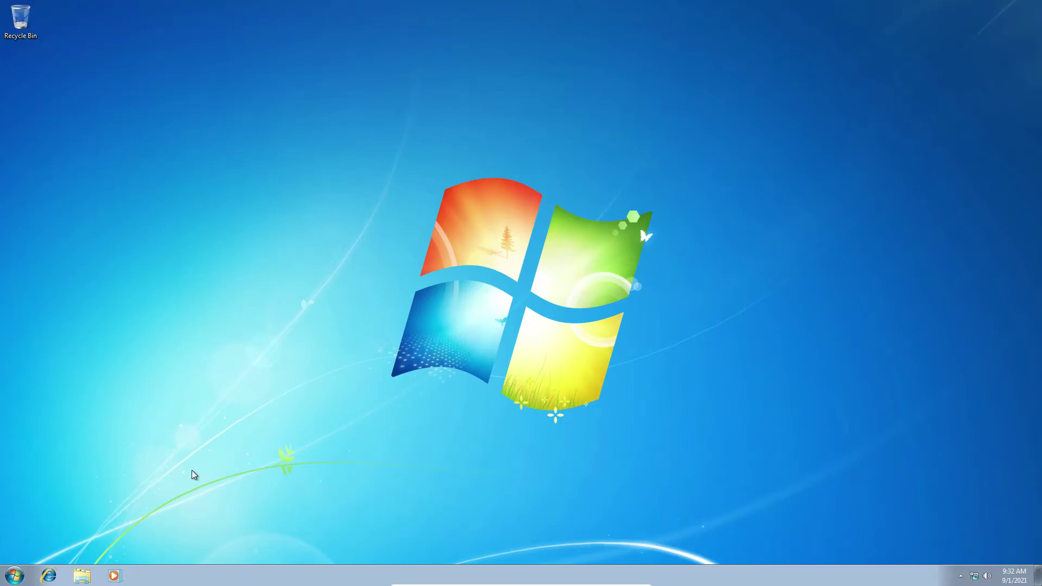
# Go to Google.com in Internet Explorer, postponing the Internet Explorer 8 setup and closing the extra support tab.
pyautogui.click(48, 578)
pyautogui.click(49, 574)
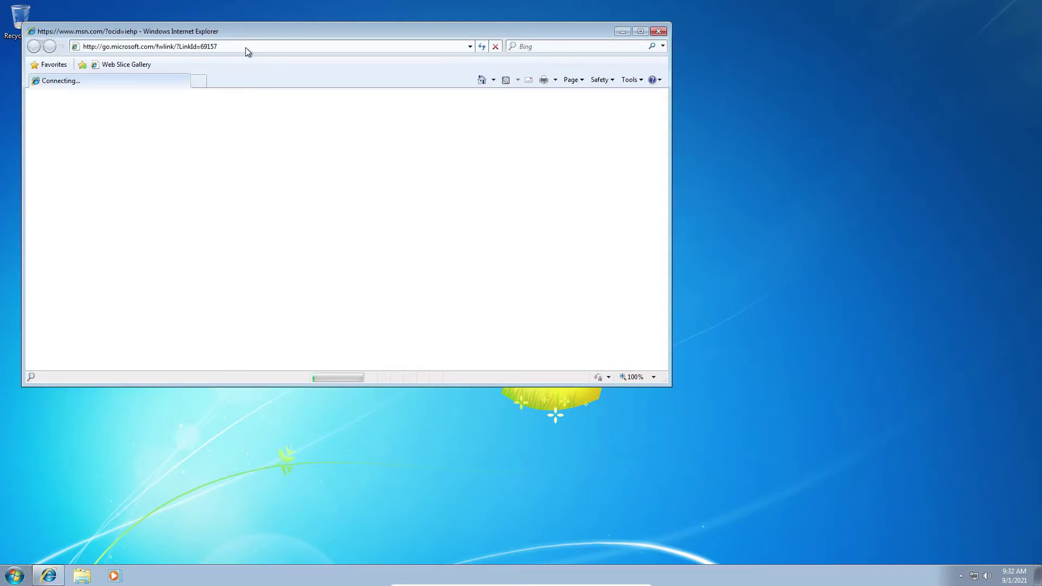
pyautogui.click(244, 46)
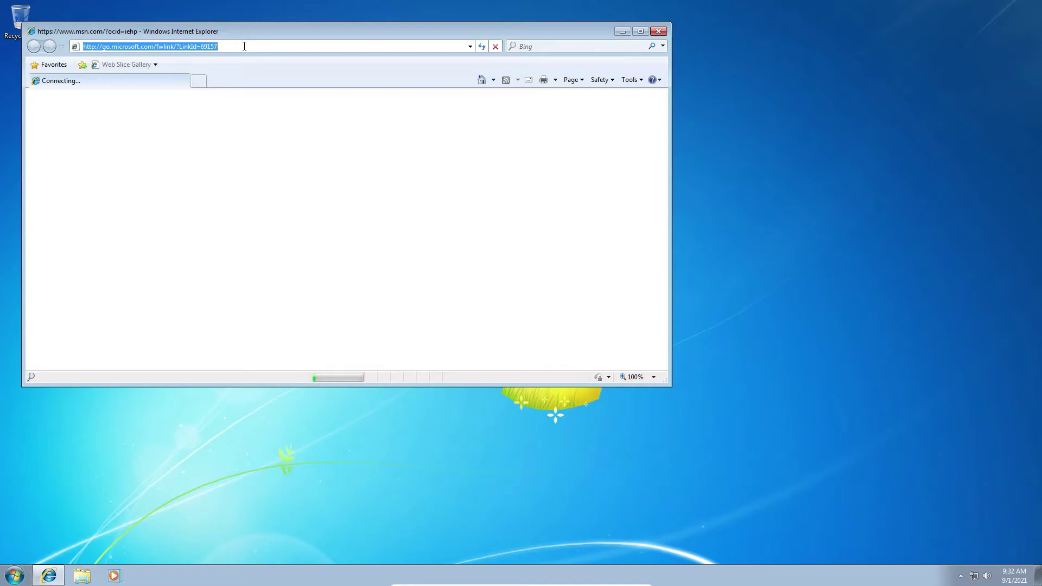
pyautogui.press('BackSpace')
pyautogui.write('Go')
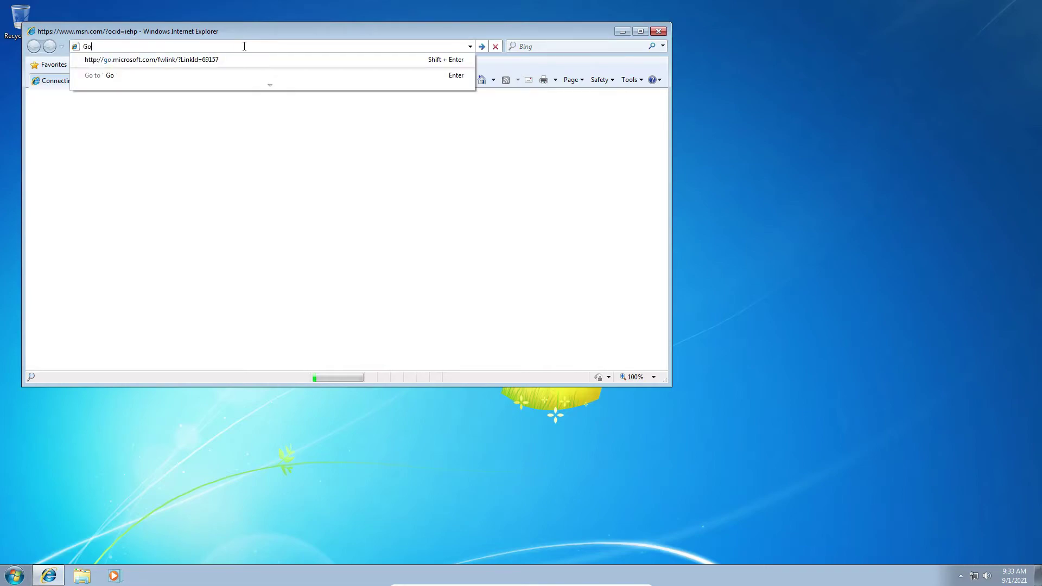
pyautogui.write('ogle.com')
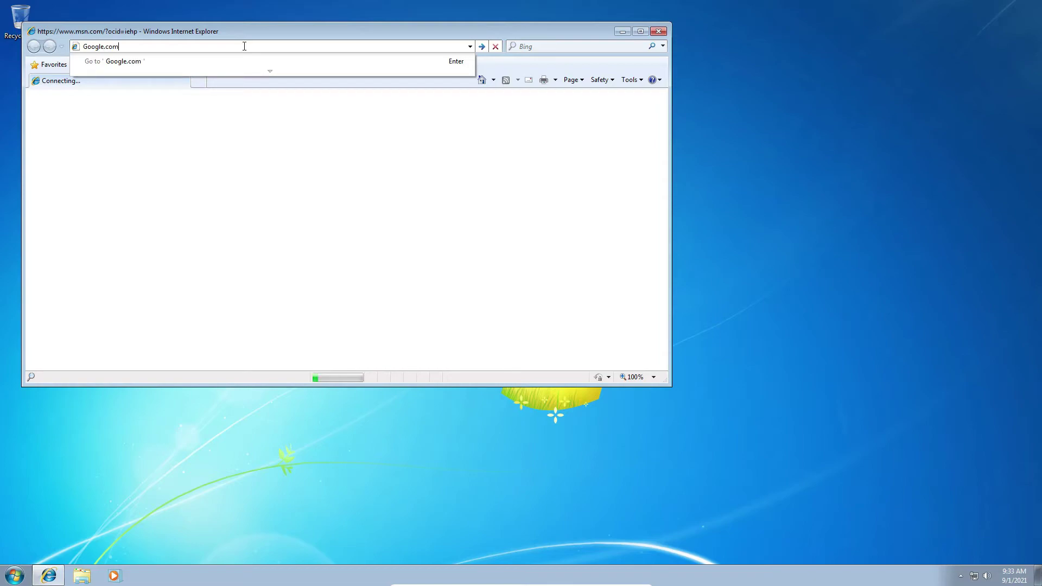
pyautogui.press('Return')
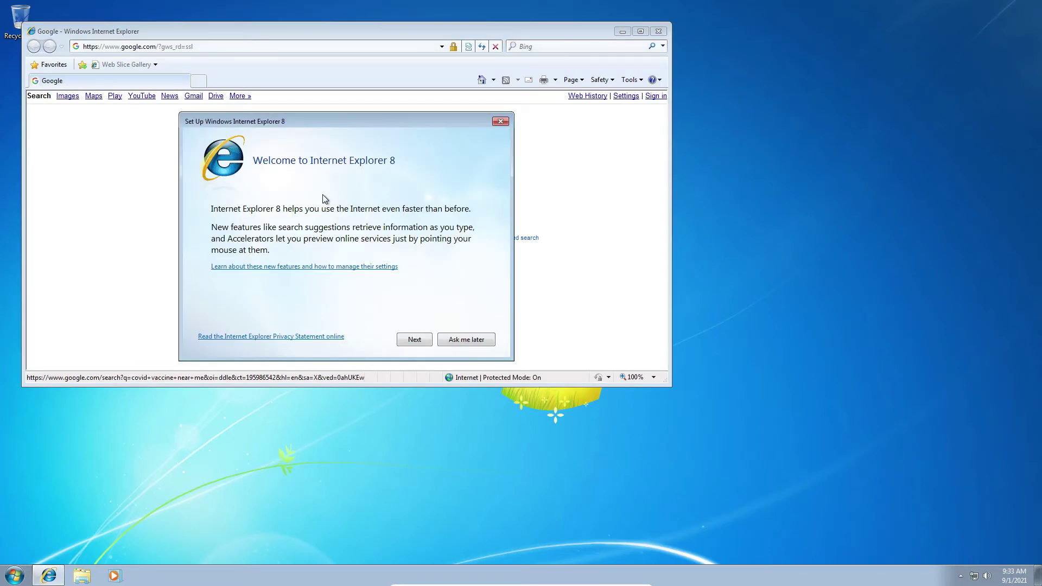
pyautogui.click(454, 340)
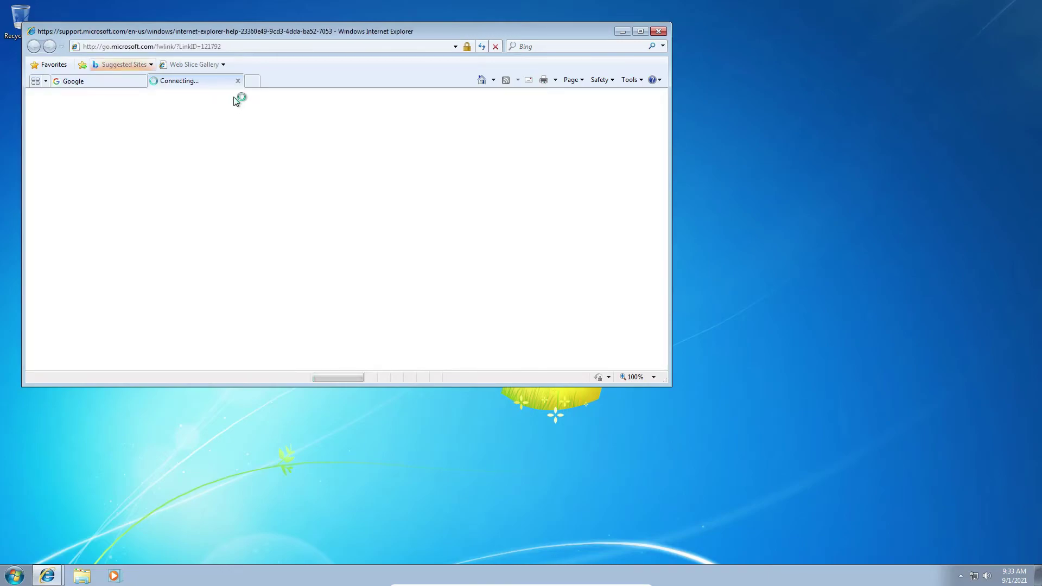
pyautogui.click(238, 82)
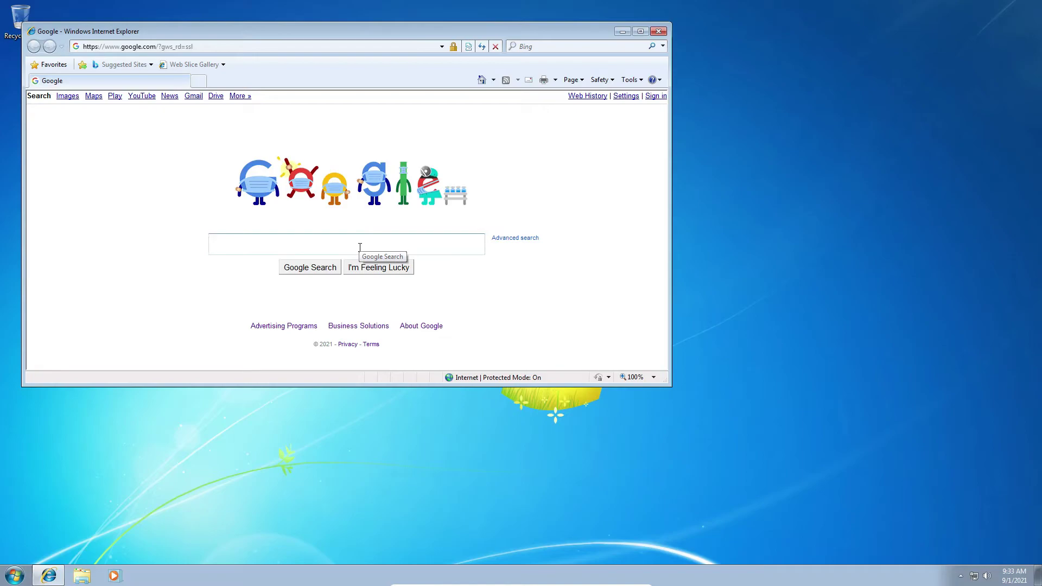
# Search Google for exactly "fire fox download" and decline turning on AutoComplete.
pyautogui.write('fire')
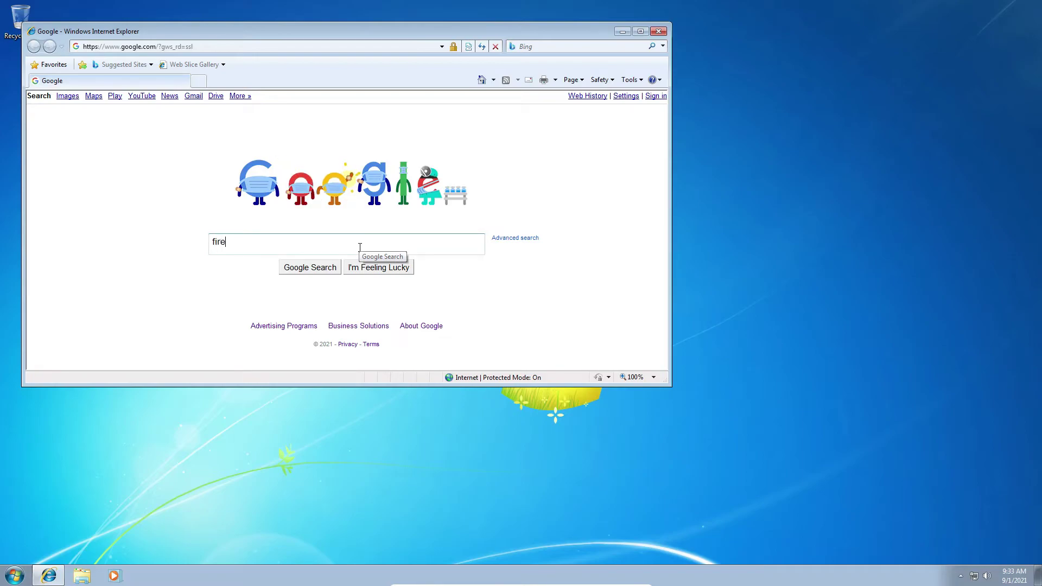
pyautogui.write(' fox')
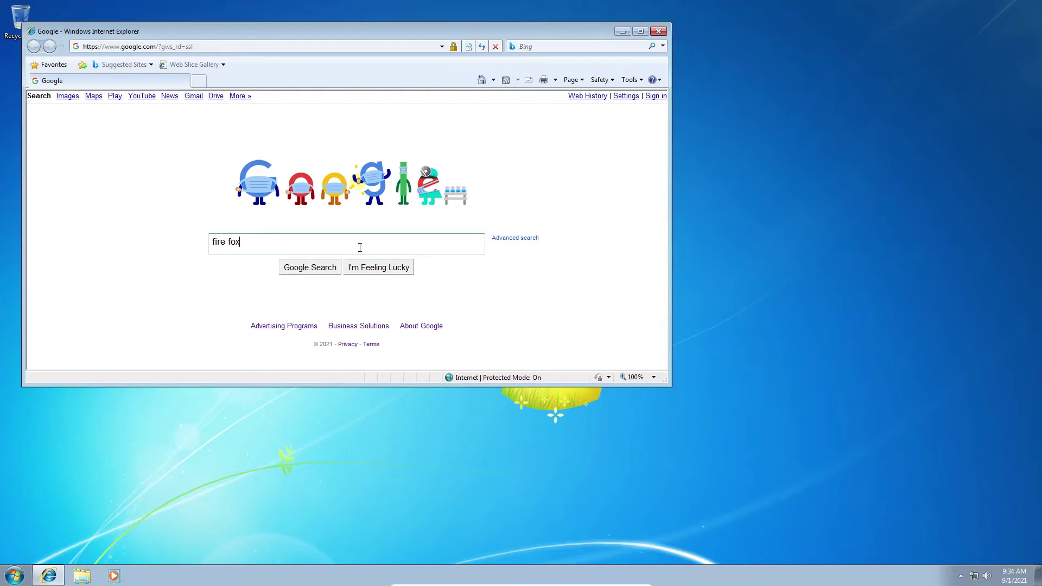
pyautogui.press('Return')
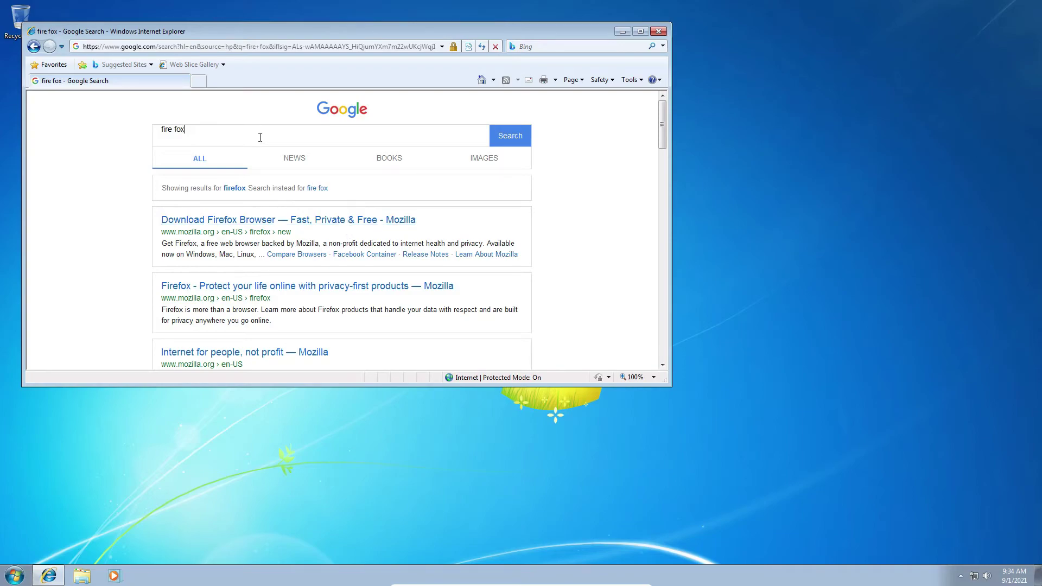
pyautogui.write('downloa')
pyautogui.write('d')
pyautogui.press('Return')
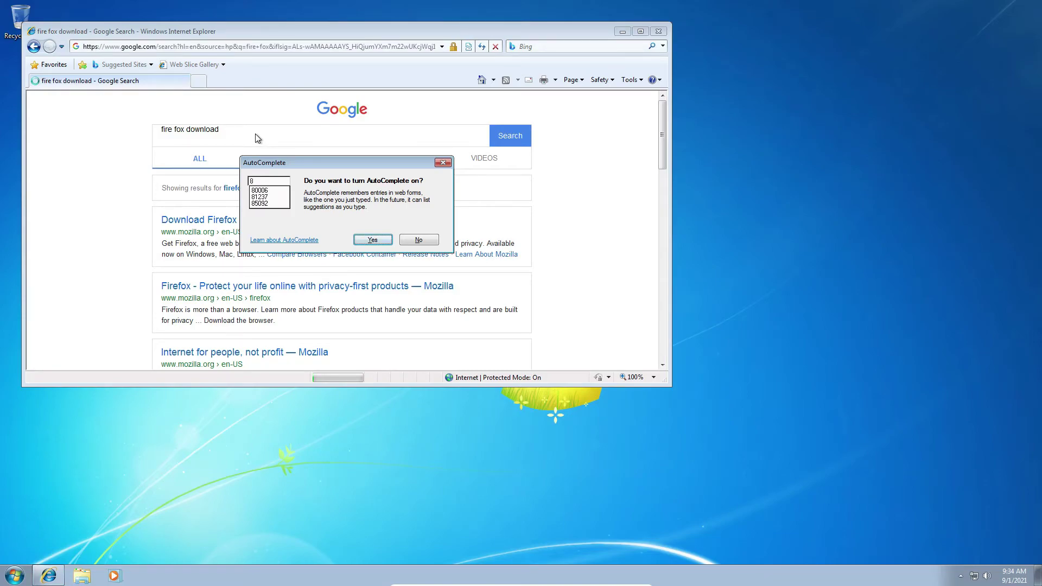
pyautogui.click(418, 240)
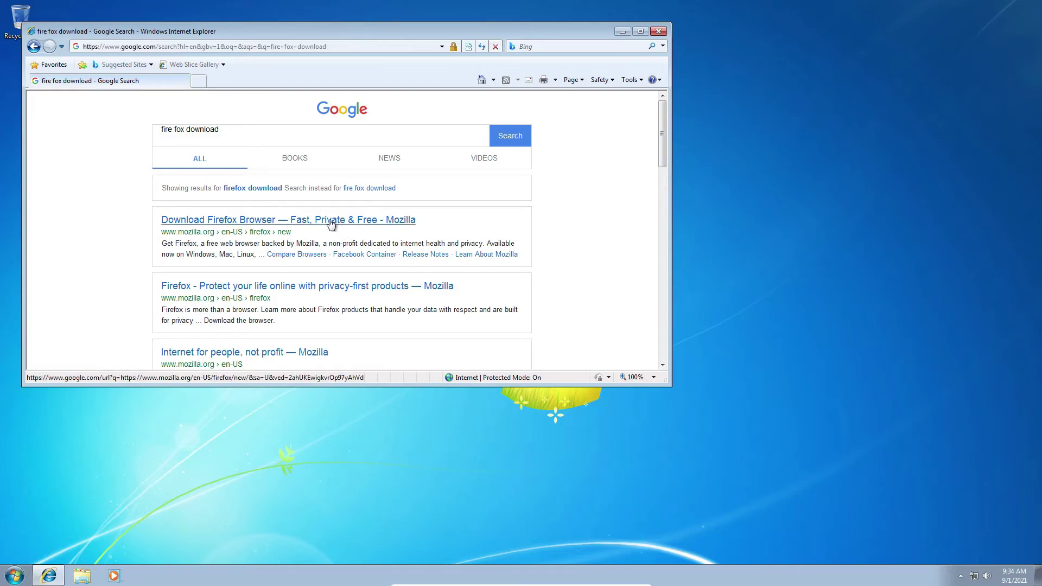
pyautogui.click(361, 188)
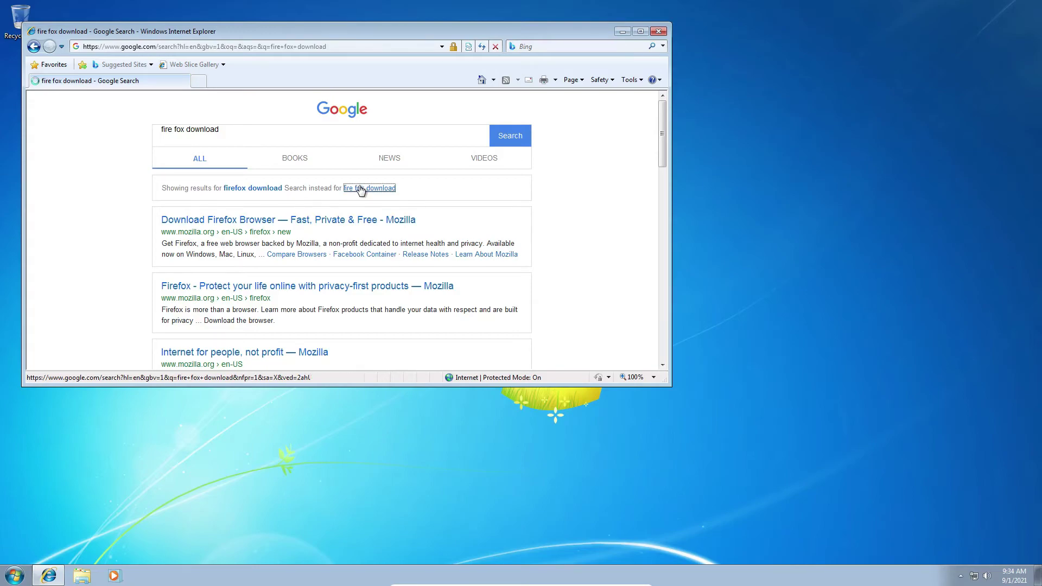
# Download the Firefox installer from Mozilla's Download Firefox Browser result and run it, allowing it to make changes to the computer.
pyautogui.click(261, 222)
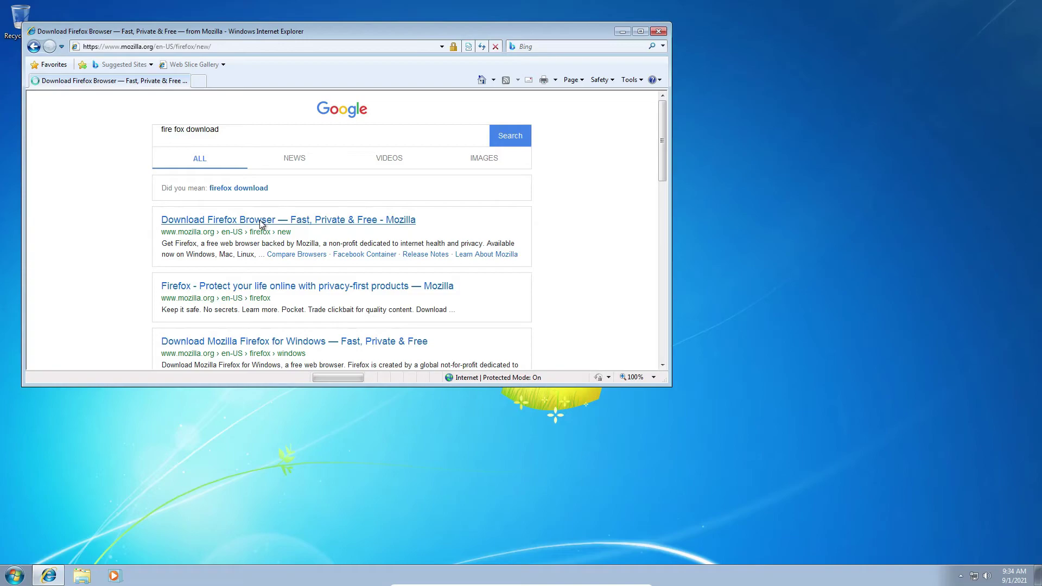
pyautogui.scroll(-3, 321, 194)
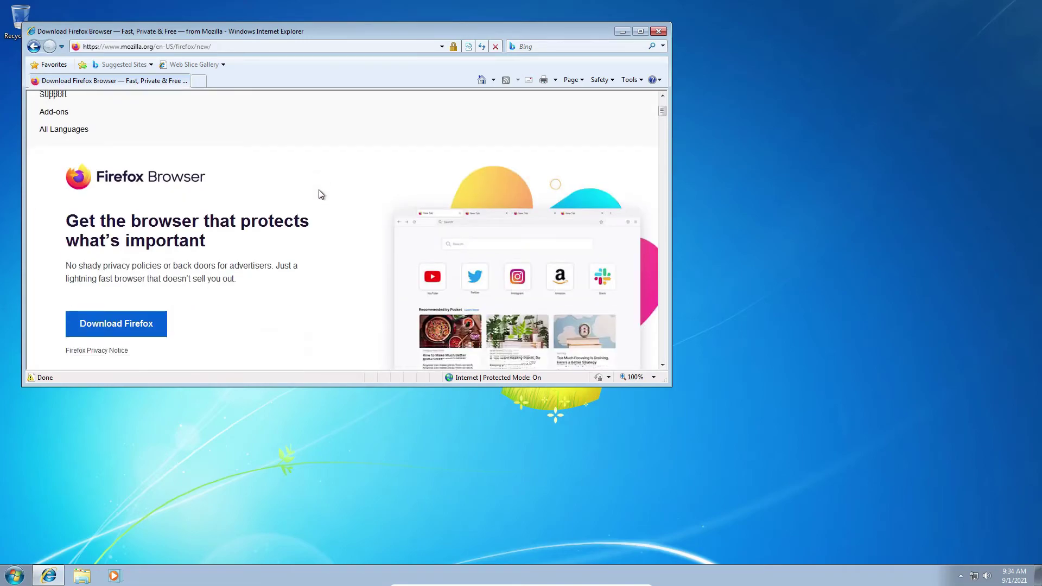
pyautogui.click(114, 261)
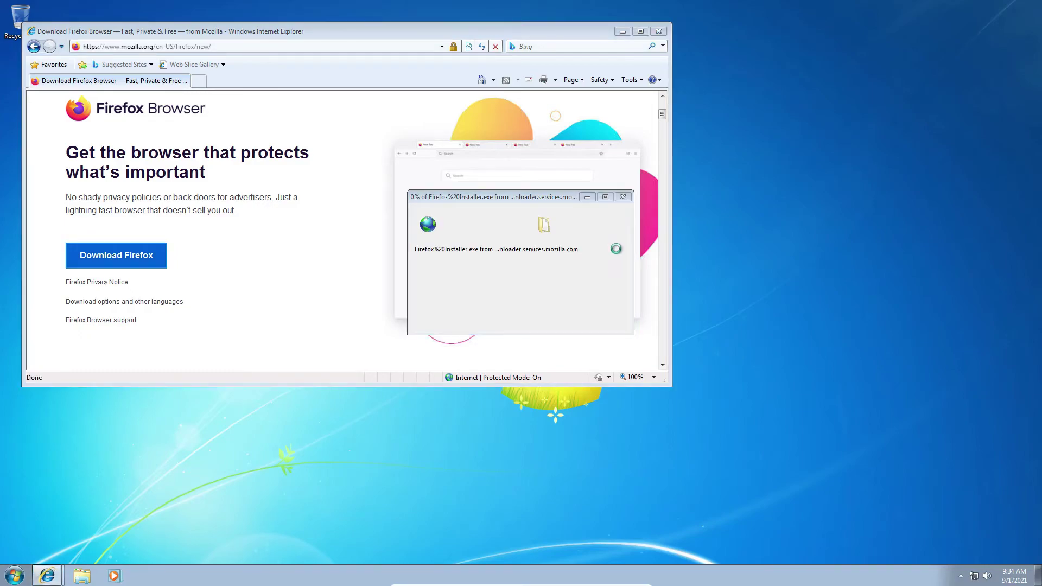
pyautogui.click(510, 296)
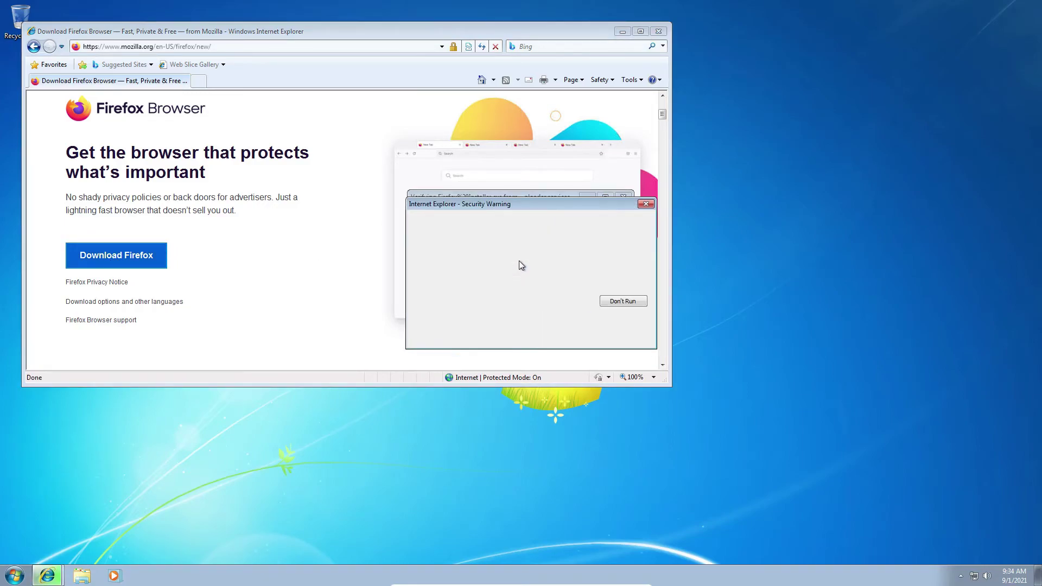
pyautogui.click(545, 263)
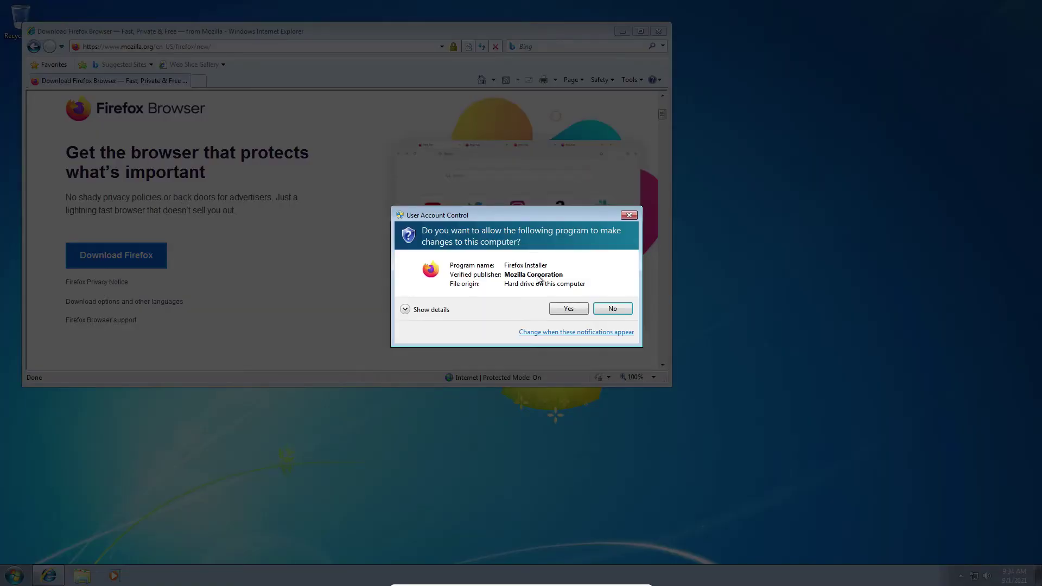
pyautogui.click(574, 313)
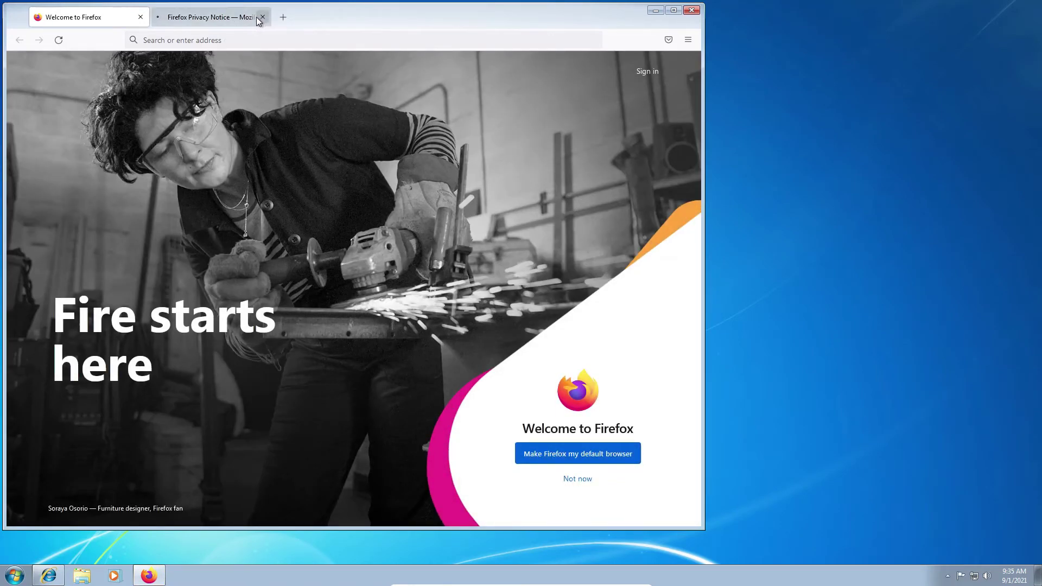
# Close the Firefox Privacy Notice and finish the welcome setup with Firefox as default browser and no import, ending on a new tab.
pyautogui.middleClick(183, 25)
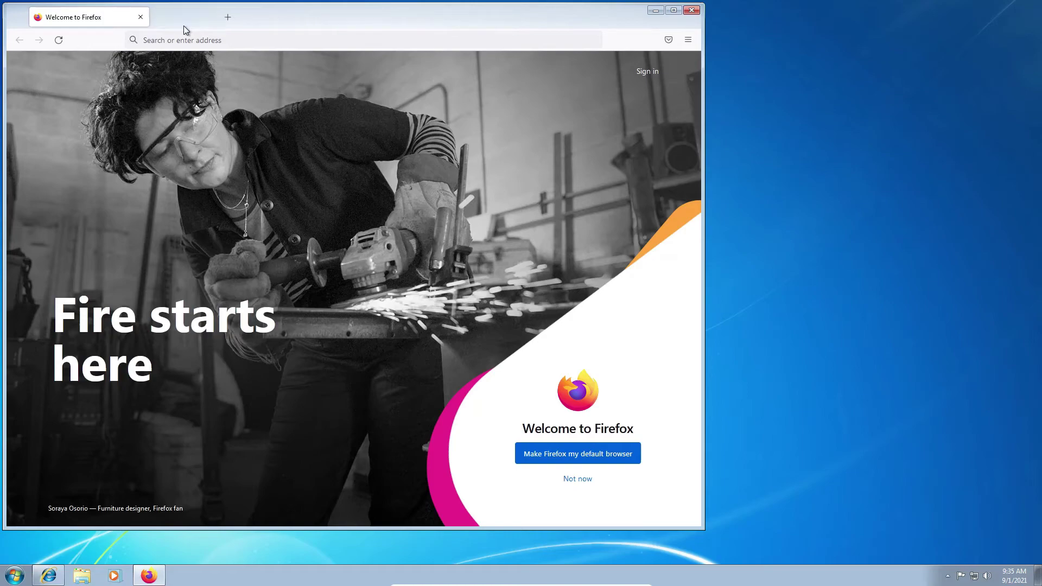
pyautogui.click(587, 454)
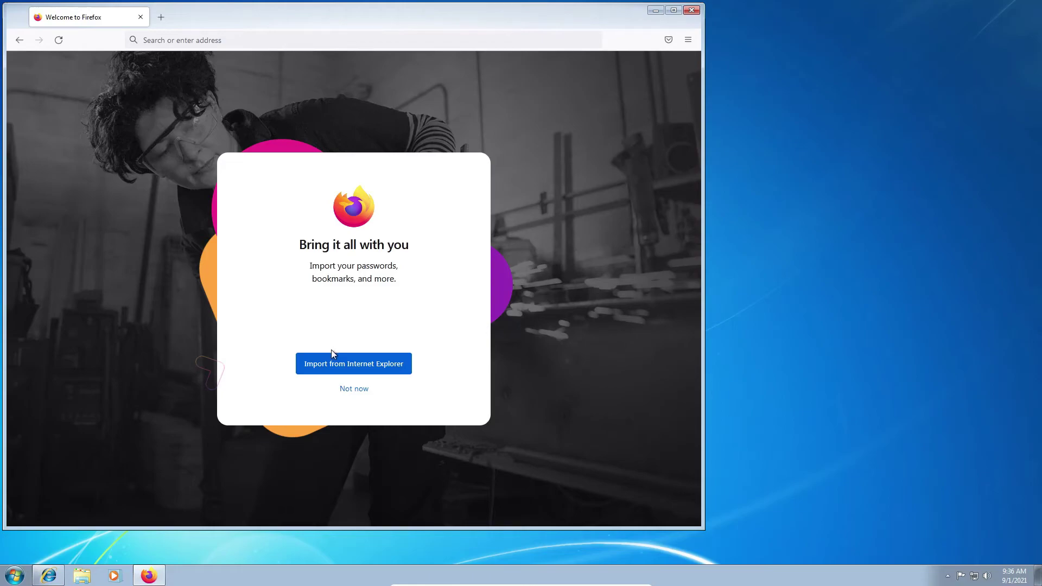
pyautogui.click(356, 389)
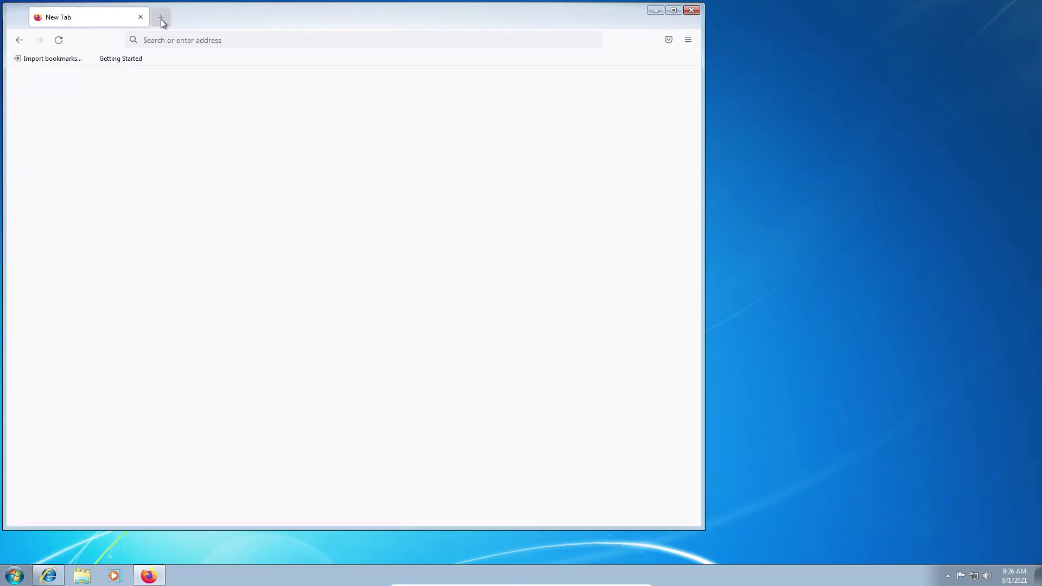
pyautogui.click(161, 18)
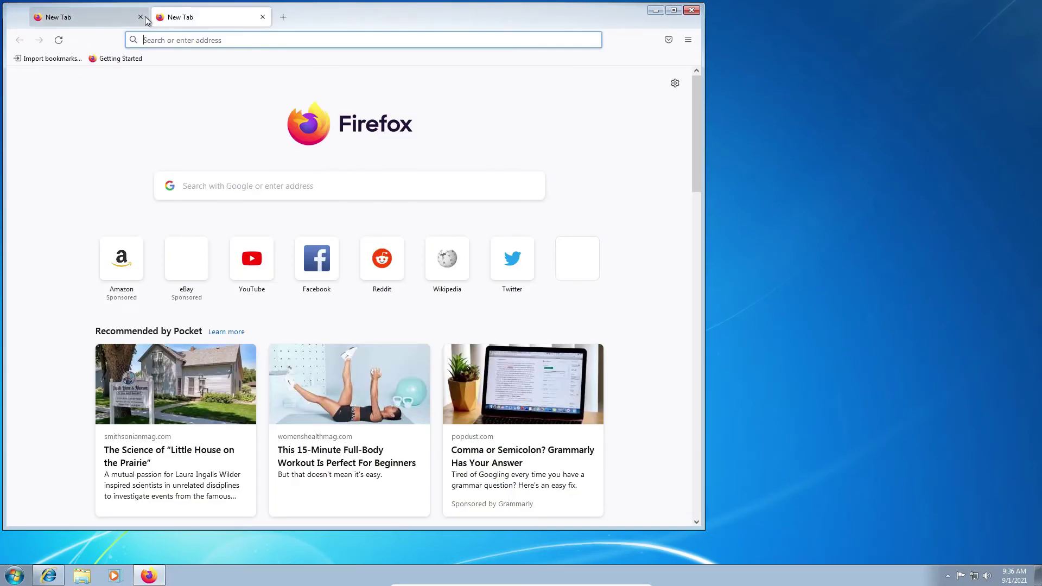
# Close the spare Firefox tab and the Internet Explorer window behind it, leaving Firefox maximized with a single new tab.
pyautogui.click(141, 17)
pyautogui.moveTo(340, 10); pyautogui.dragTo(630, 72)
pyautogui.click(658, 31)
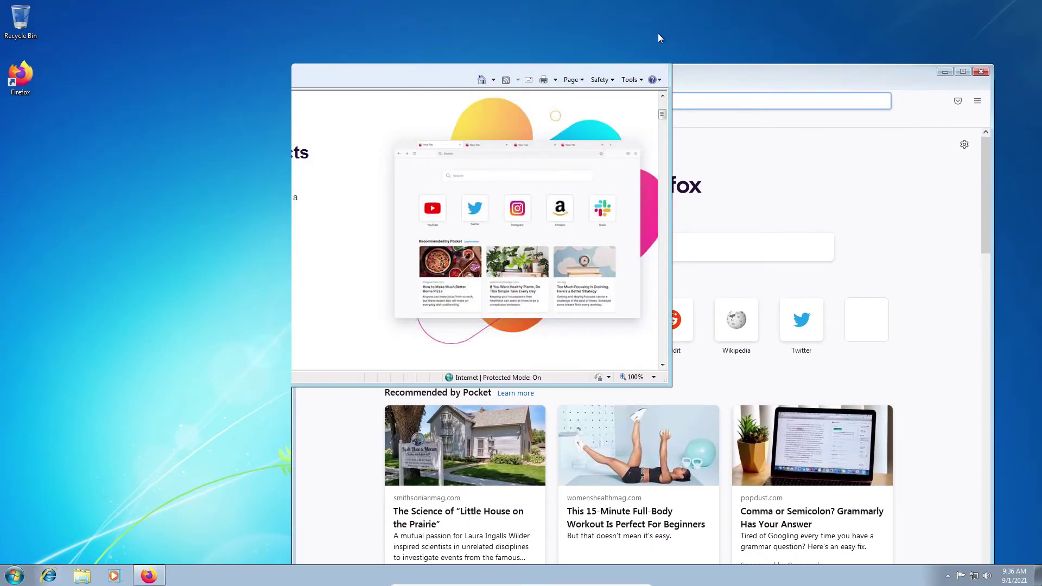
pyautogui.moveTo(644, 73); pyautogui.dragTo(607, 1)
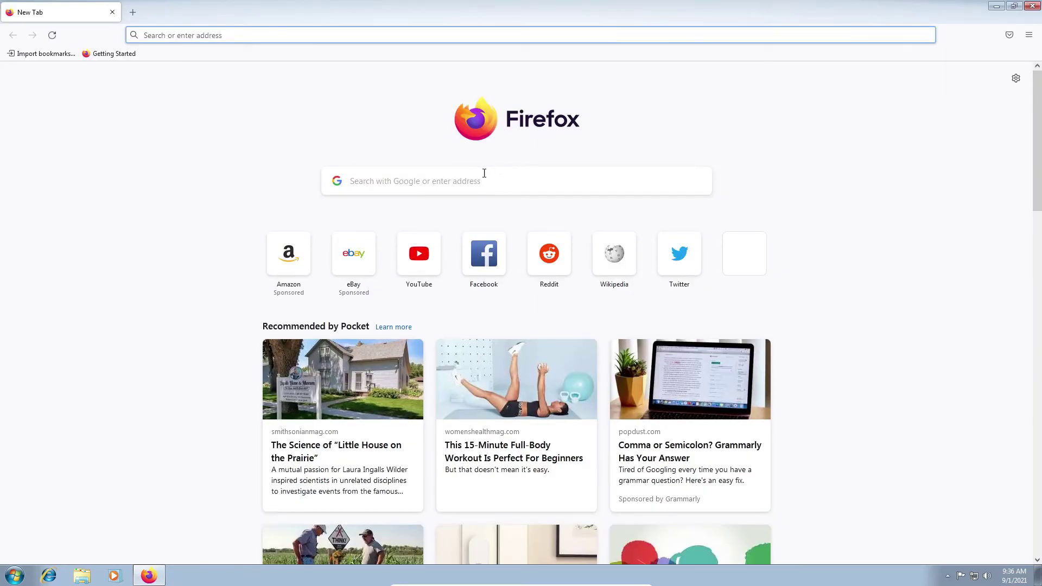
# Search Google for "windows loader 2.2.2".
pyautogui.write('w')
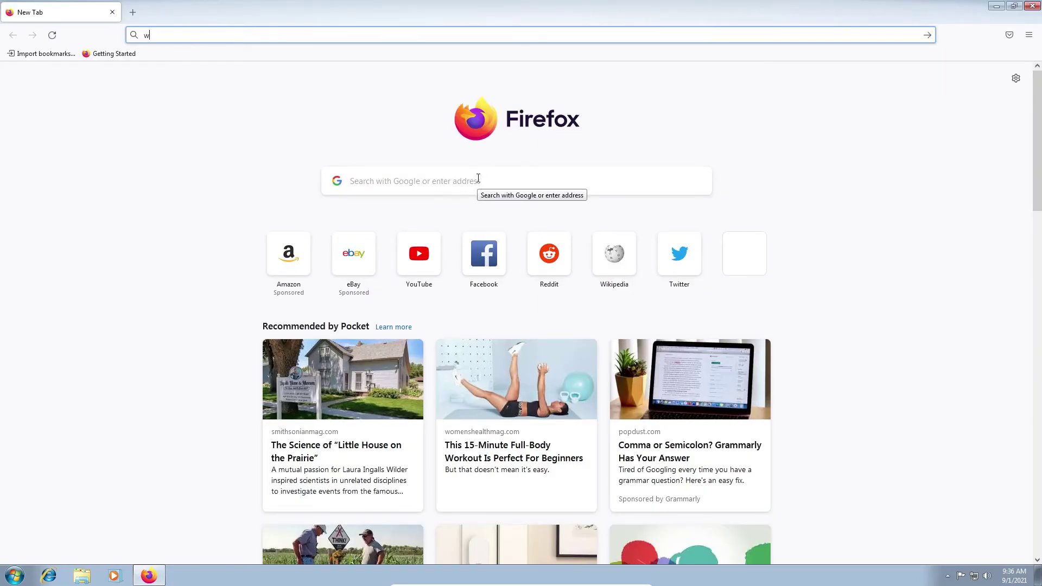
pyautogui.write('indows')
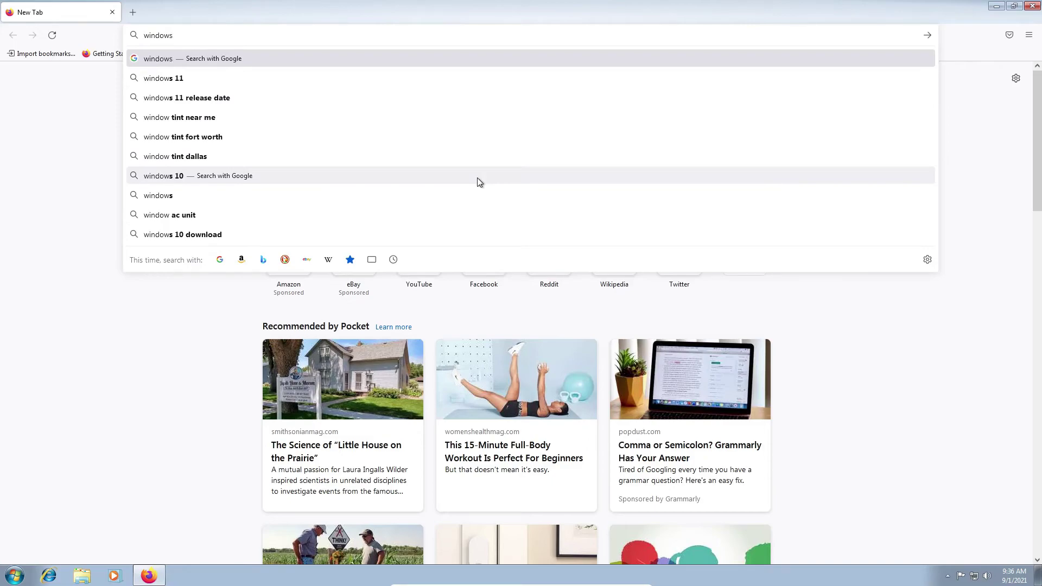
pyautogui.write(' load')
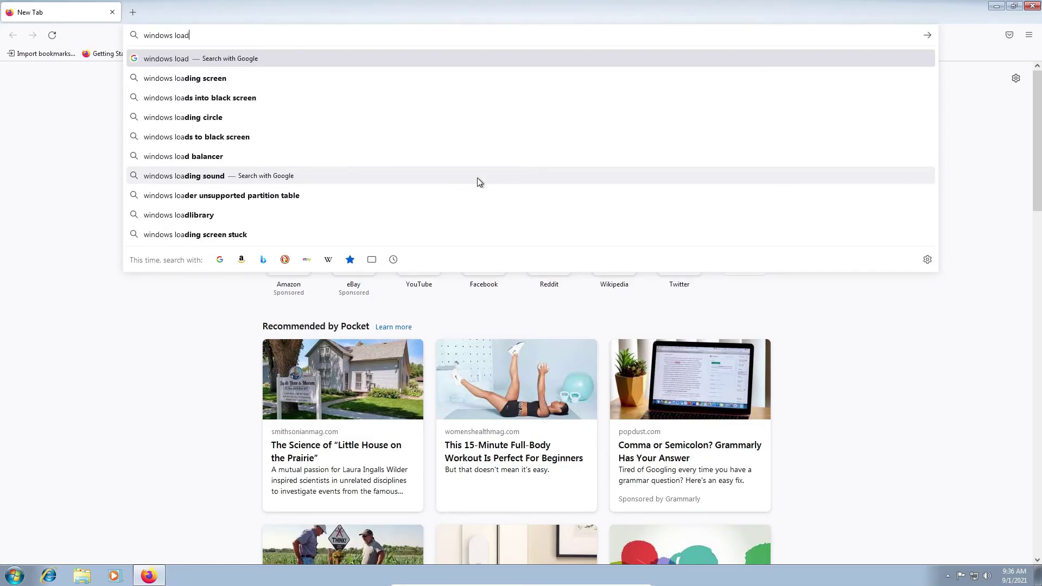
pyautogui.write('er 2.2.2')
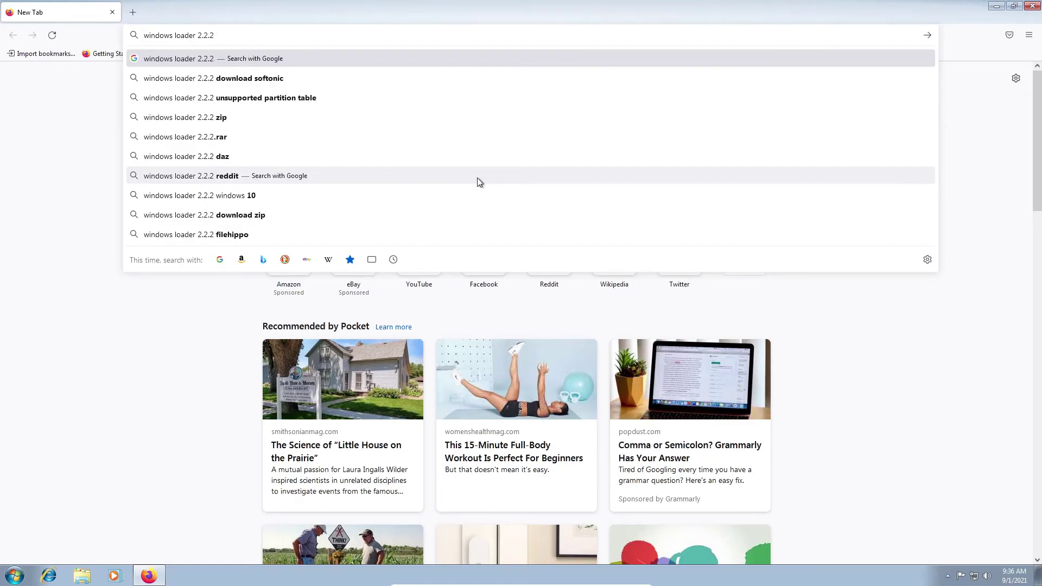
pyautogui.press('Return')
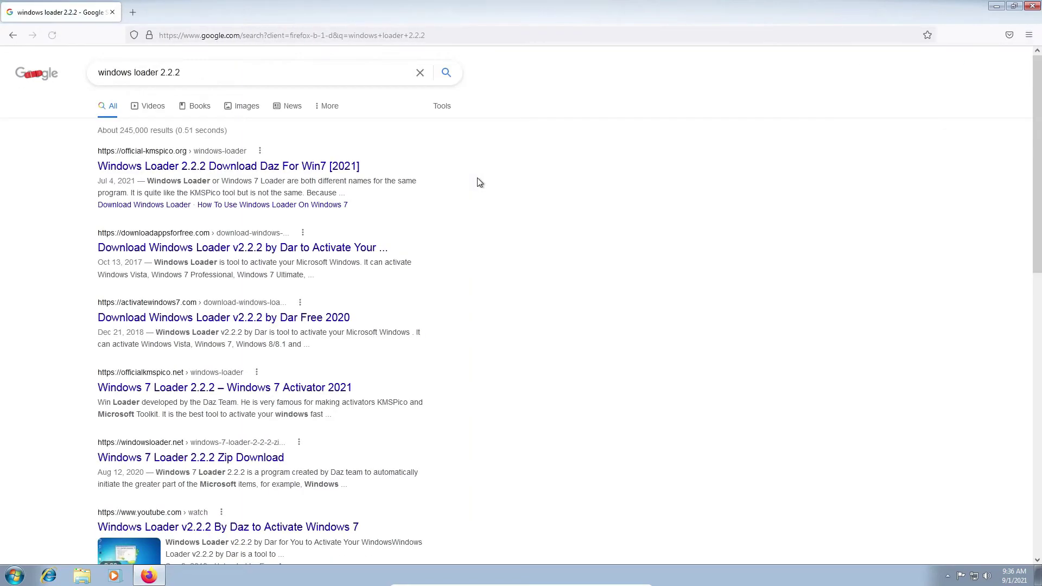
# Open the official-kmspico.org Windows Loader 2.2.2 result and go to its Downloading Windows Loader page.
pyautogui.click(259, 171)
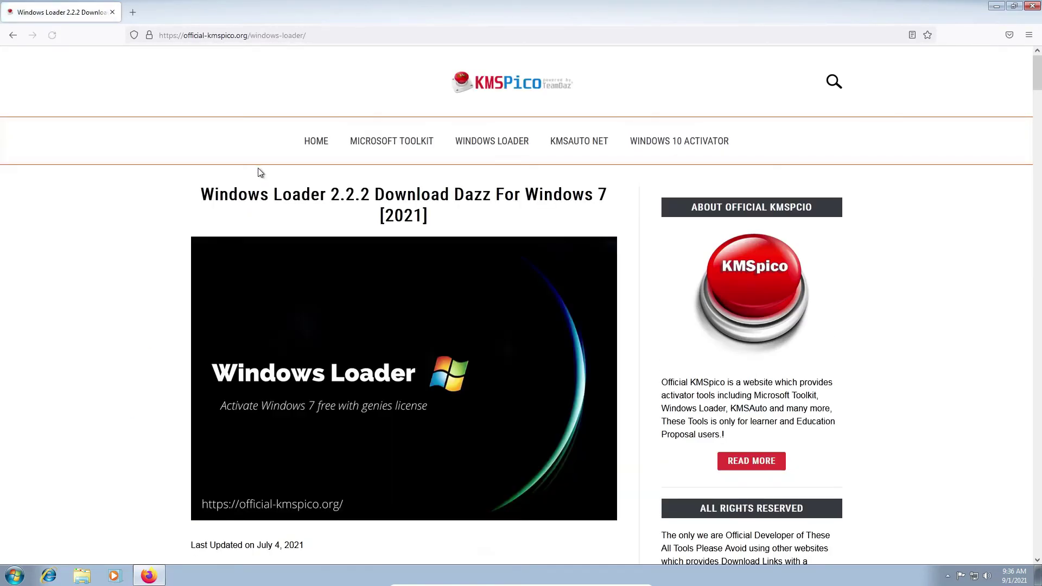
pyautogui.scroll(-5, 296, 316)
pyautogui.scroll(-20, 296, 315)
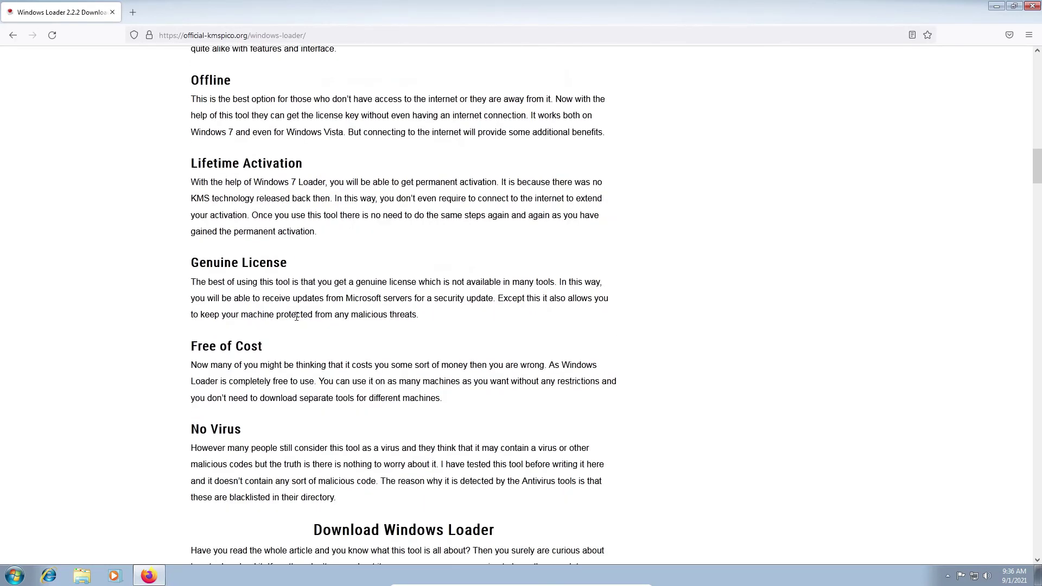
pyautogui.click(346, 293)
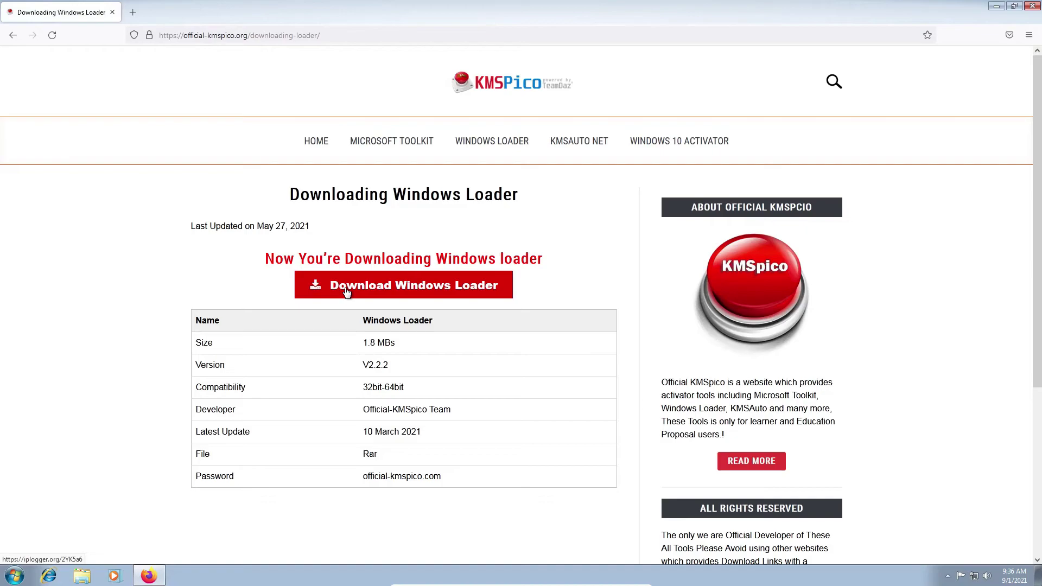
# Download windows loader.zip from MEGA, accepting all cookies, and open it with Windows Explorer.
pyautogui.click(345, 289)
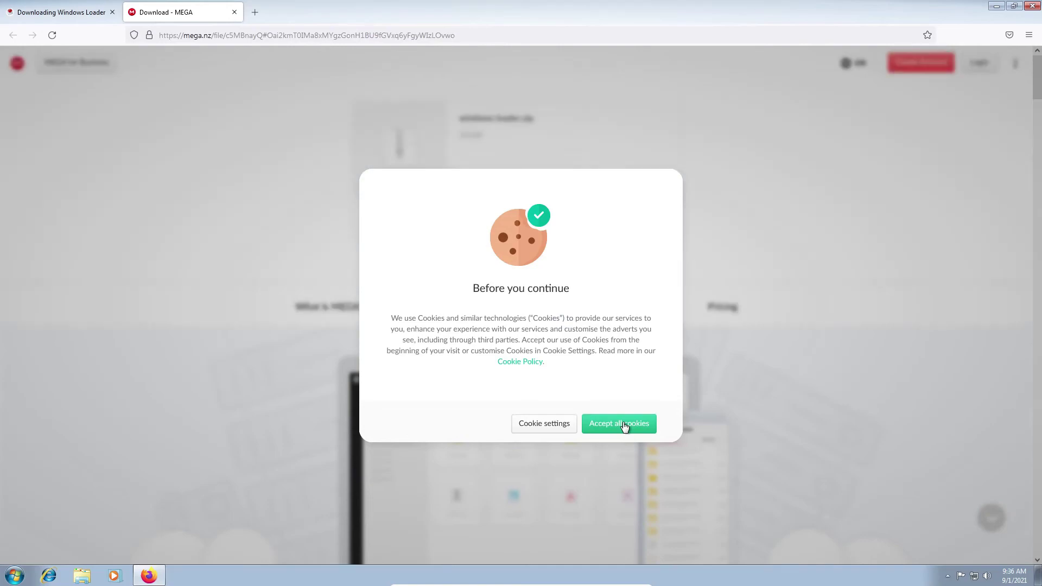
pyautogui.click(623, 421)
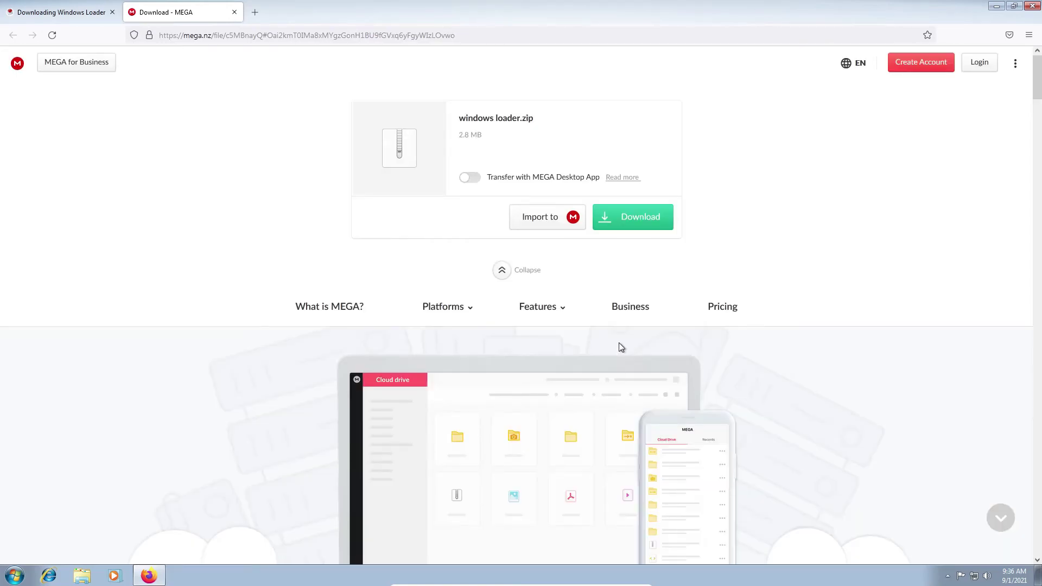
pyautogui.click(626, 208)
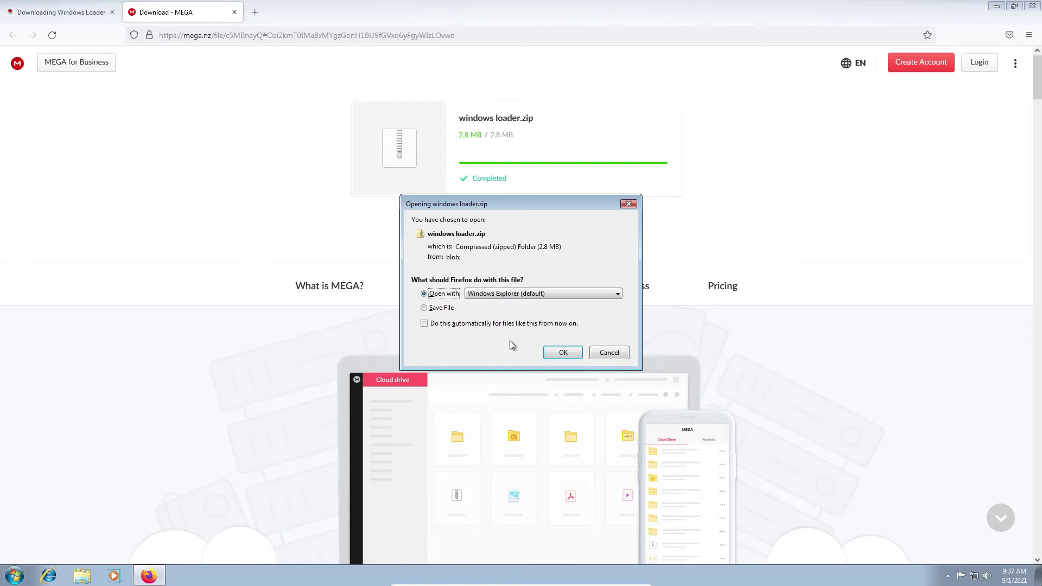
pyautogui.click(567, 352)
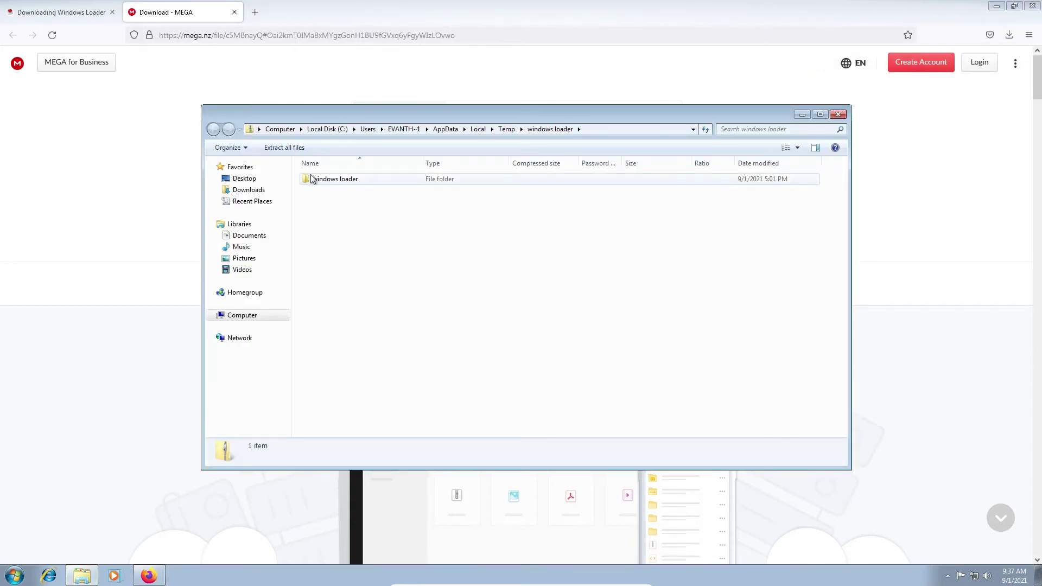
# Extract all files of the windows loader archive to the suggested temporary folder and close the original archive window.
pyautogui.click(258, 191)
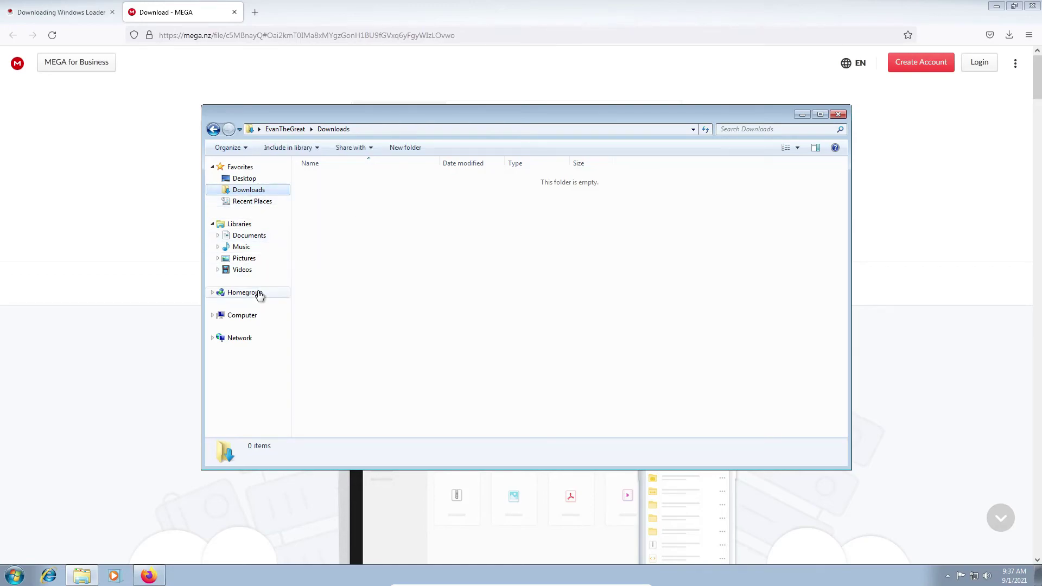
pyautogui.click(213, 130)
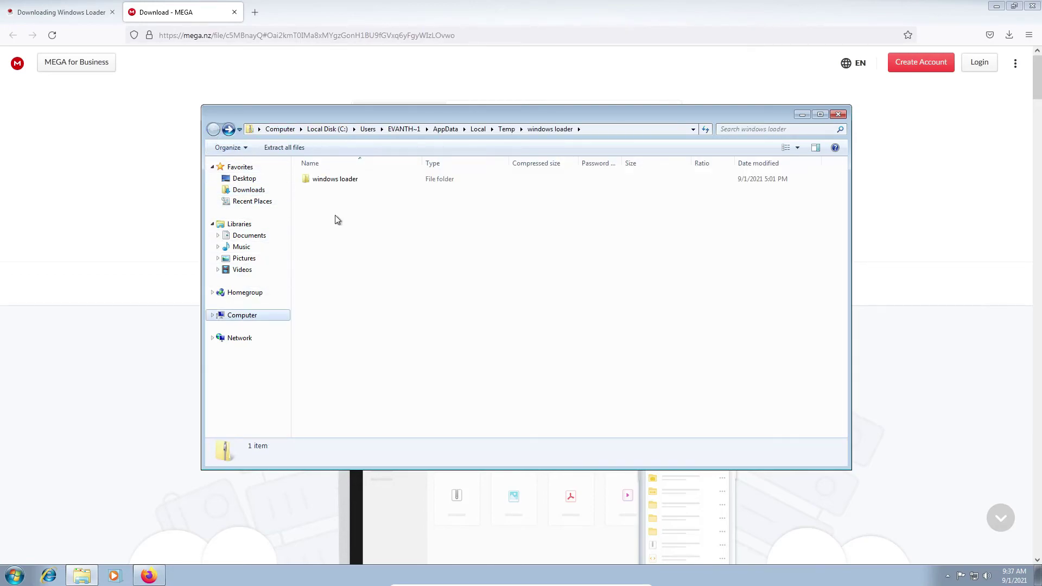
pyautogui.click(351, 182)
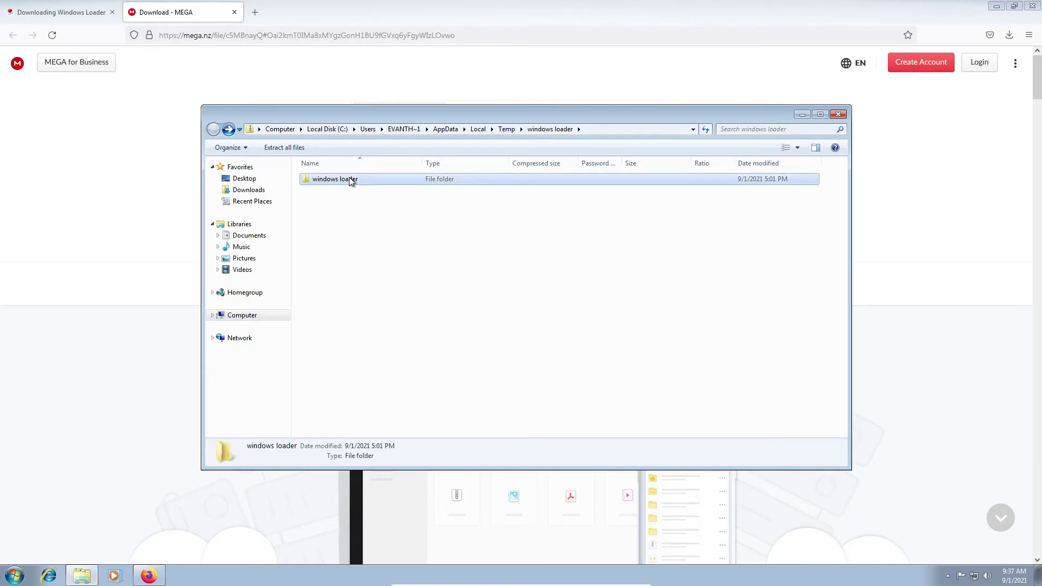
pyautogui.rightClick(350, 179)
pyautogui.click(349, 179)
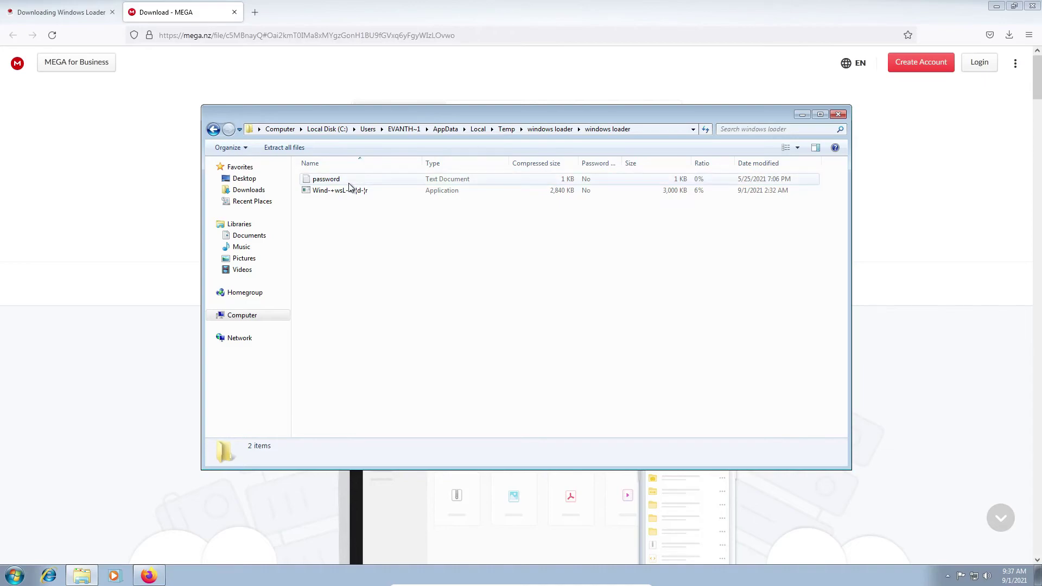
pyautogui.doubleClick(347, 190)
pyautogui.click(491, 308)
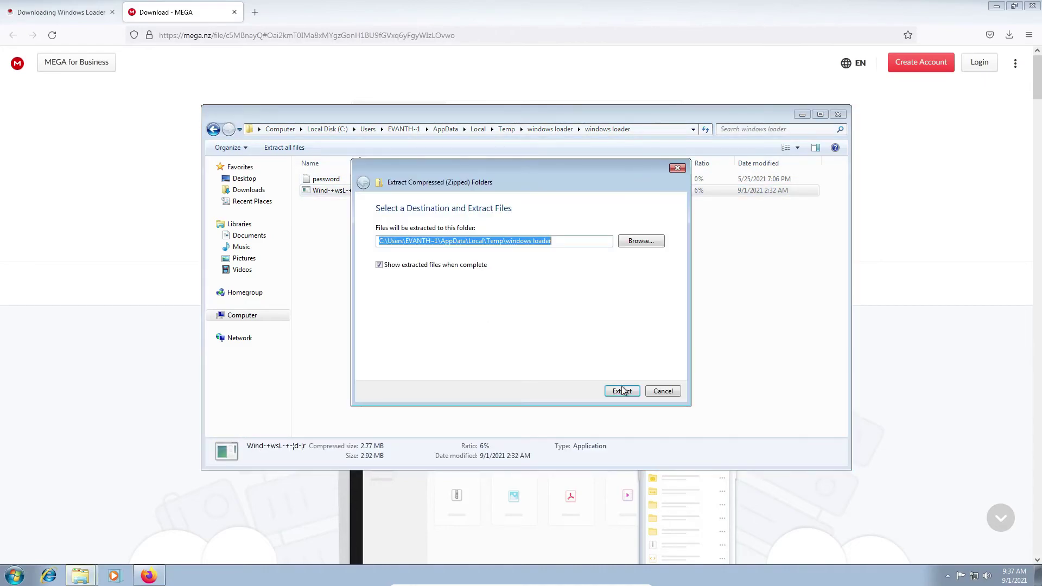
pyautogui.click(623, 391)
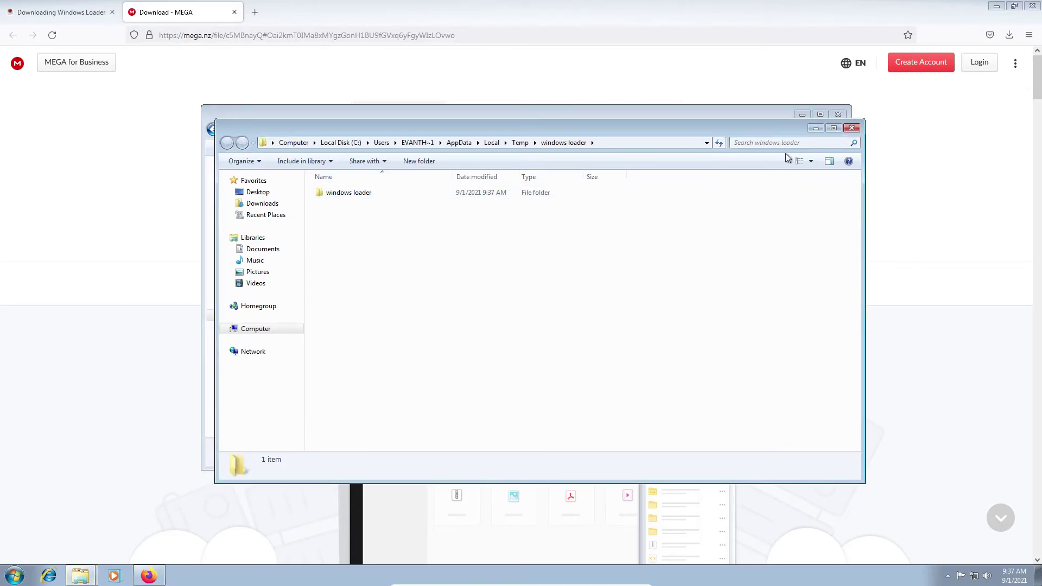
pyautogui.click(836, 114)
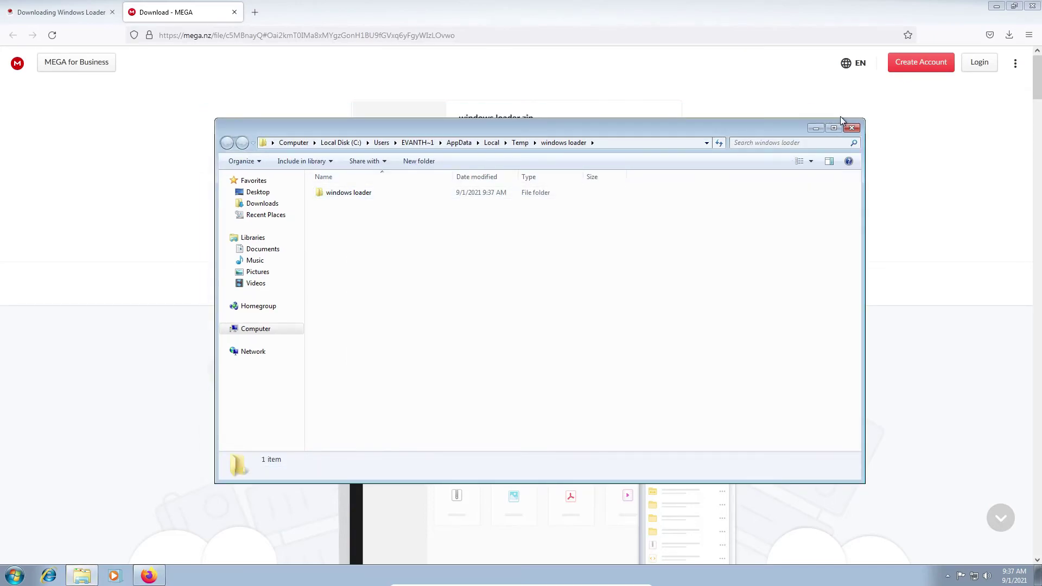
# Copy the archive password from the password text document in the extracted windows loader folder and close the document.
pyautogui.doubleClick(411, 195)
pyautogui.doubleClick(411, 195)
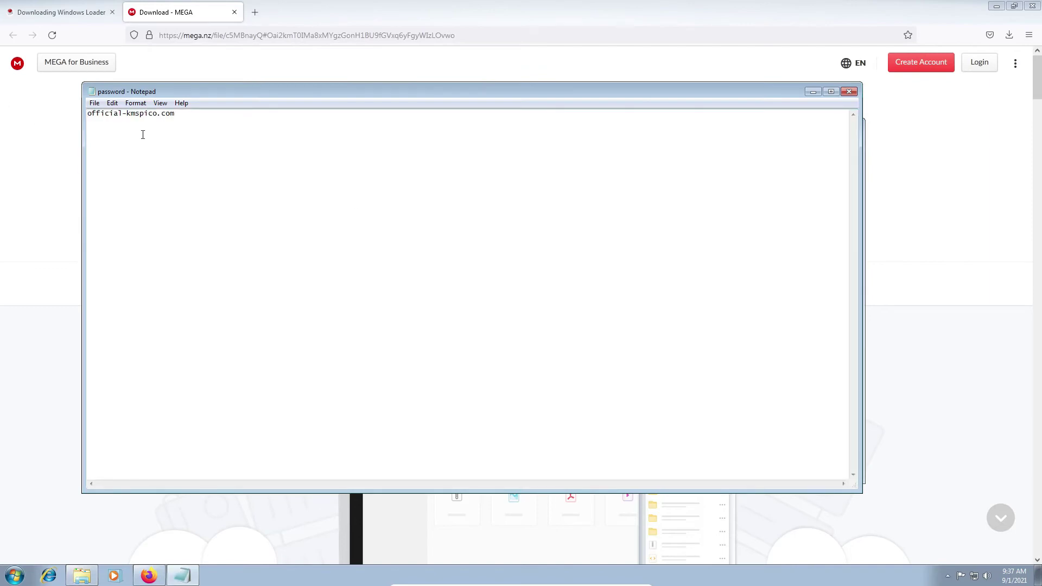
pyautogui.moveTo(88, 112); pyautogui.dragTo(177, 122)
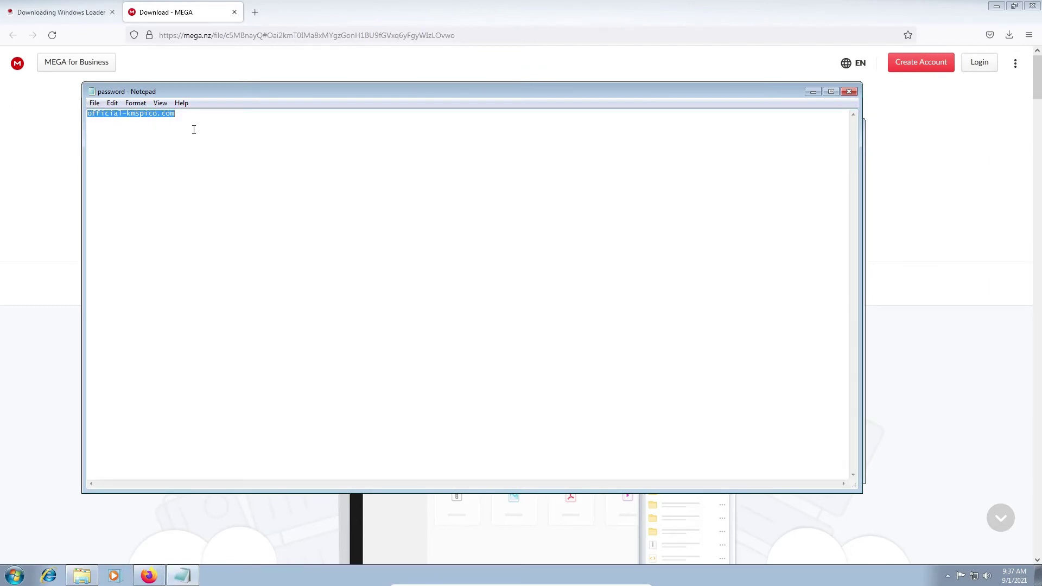
pyautogui.click(849, 91)
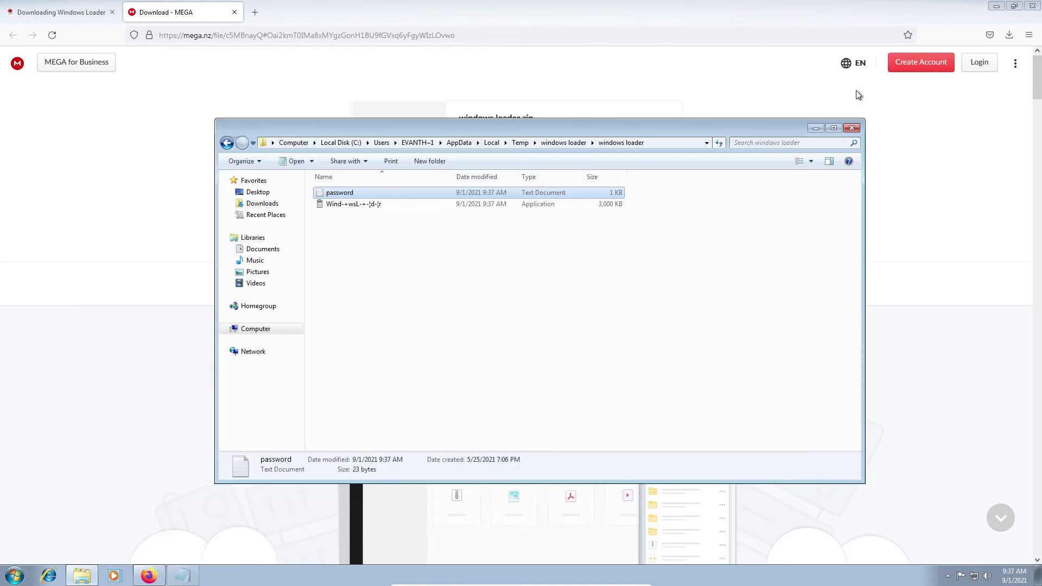
# Run the extracted loader application despite its unknown publisher, pasting the archive password, and close Firefox with both tabs.
pyautogui.doubleClick(515, 205)
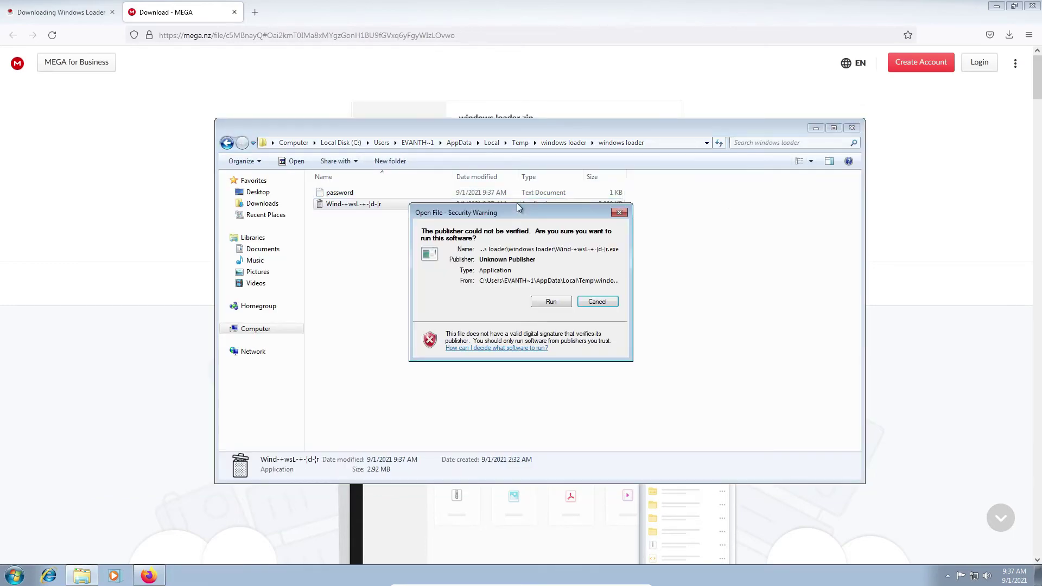
pyautogui.click(553, 302)
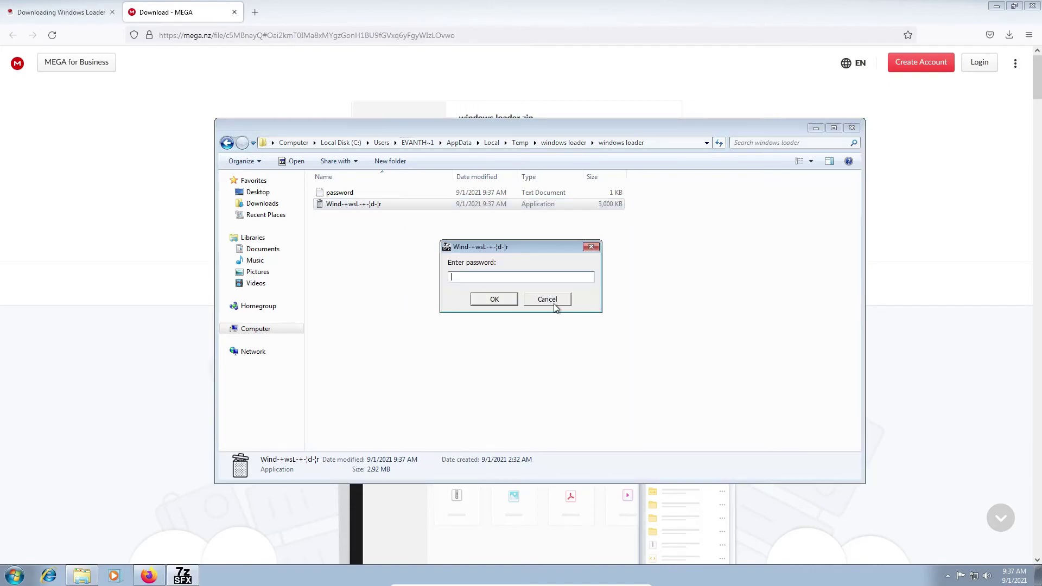
pyautogui.hotkey('ctrl', 'v')
pyautogui.click(500, 298)
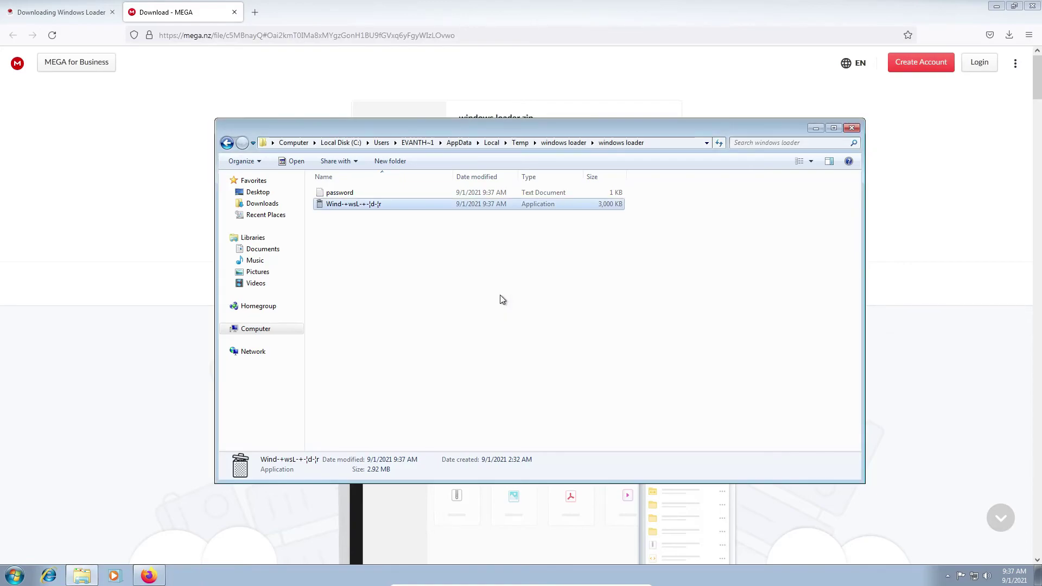
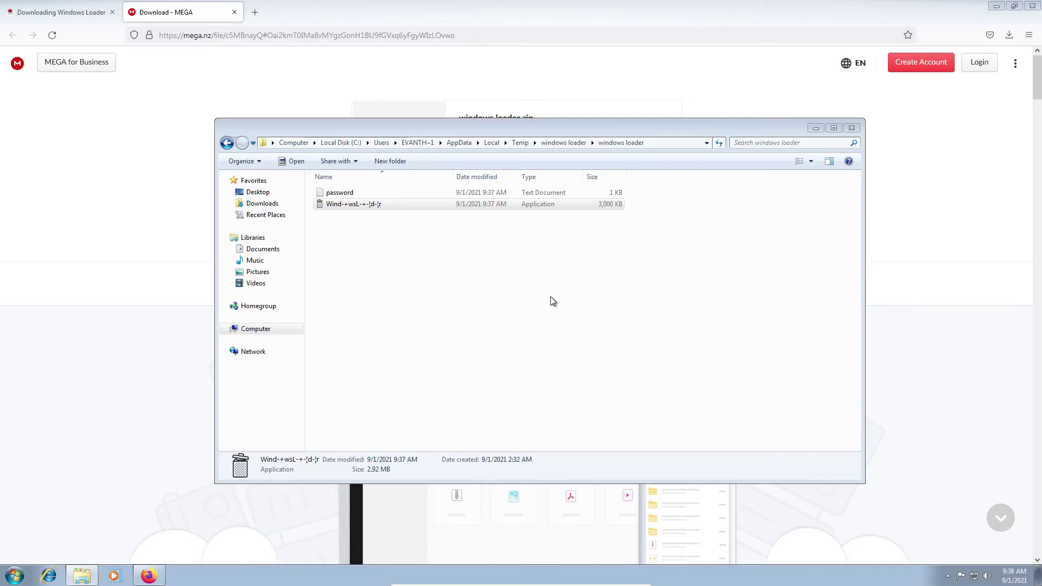
pyautogui.click(1031, 7)
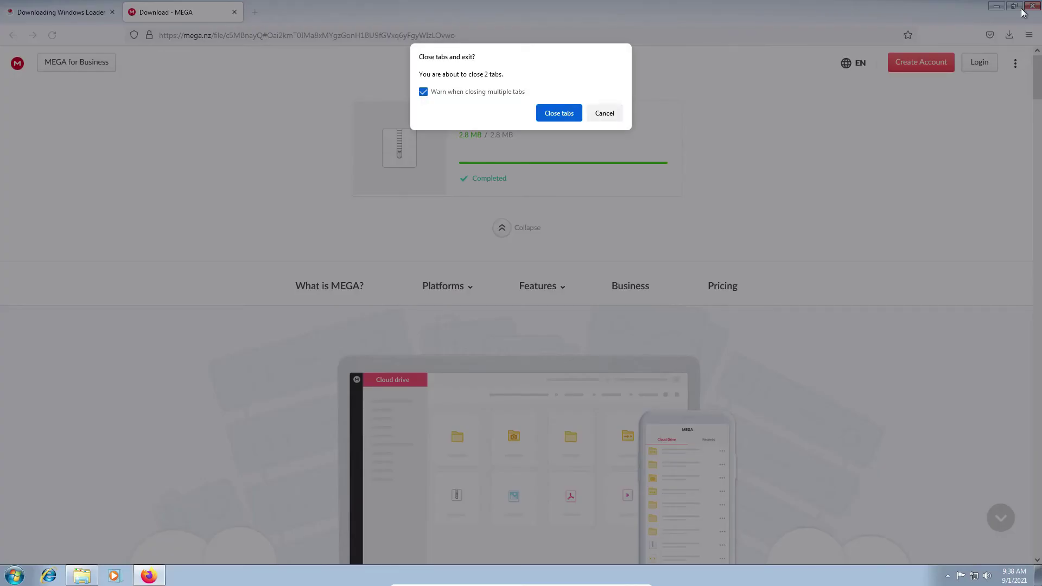
pyautogui.click(554, 113)
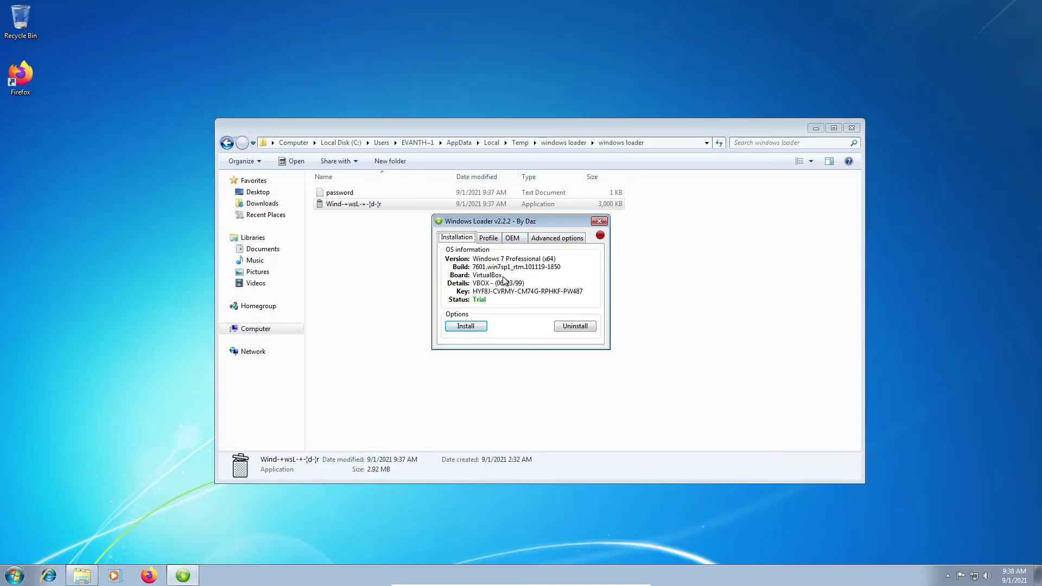
# Review the Profile, OEM and Advanced options of Windows Loader v2.2.2, install the loader, and restart the computer.
pyautogui.click(495, 238)
pyautogui.click(516, 239)
pyautogui.click(542, 239)
pyautogui.click(512, 238)
pyautogui.click(470, 238)
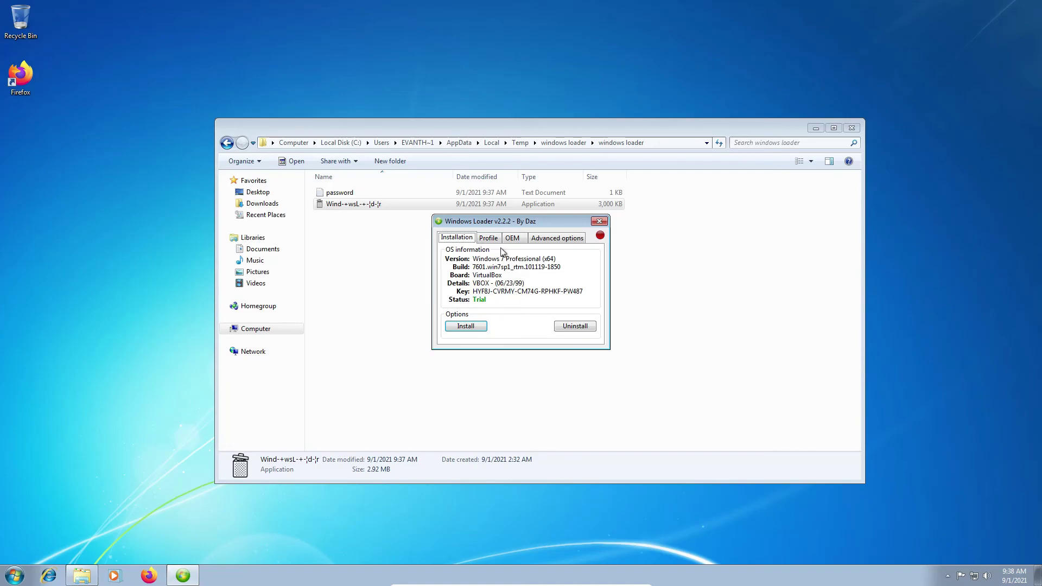
pyautogui.click(479, 324)
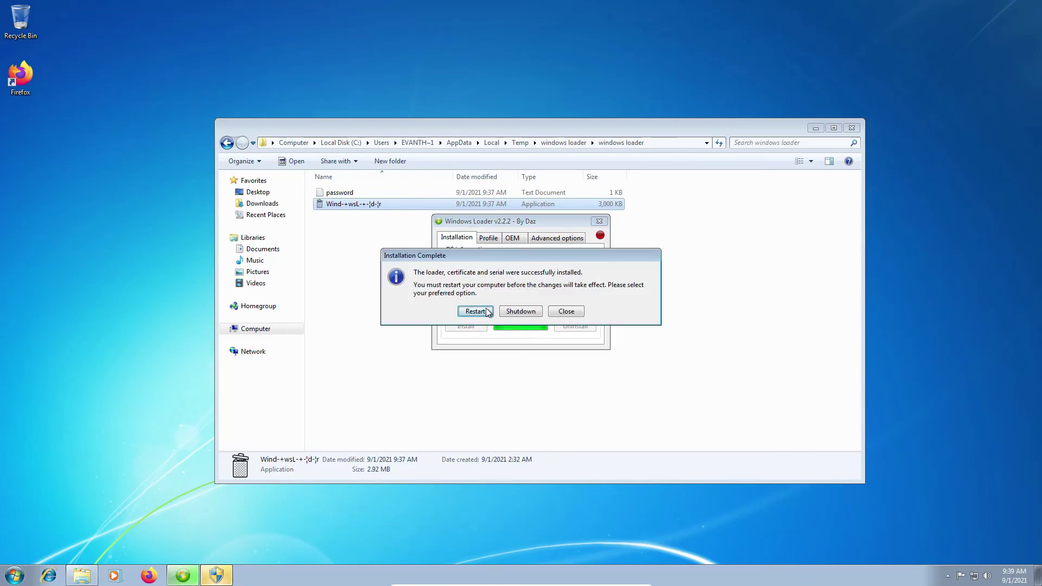
pyautogui.click(487, 311)
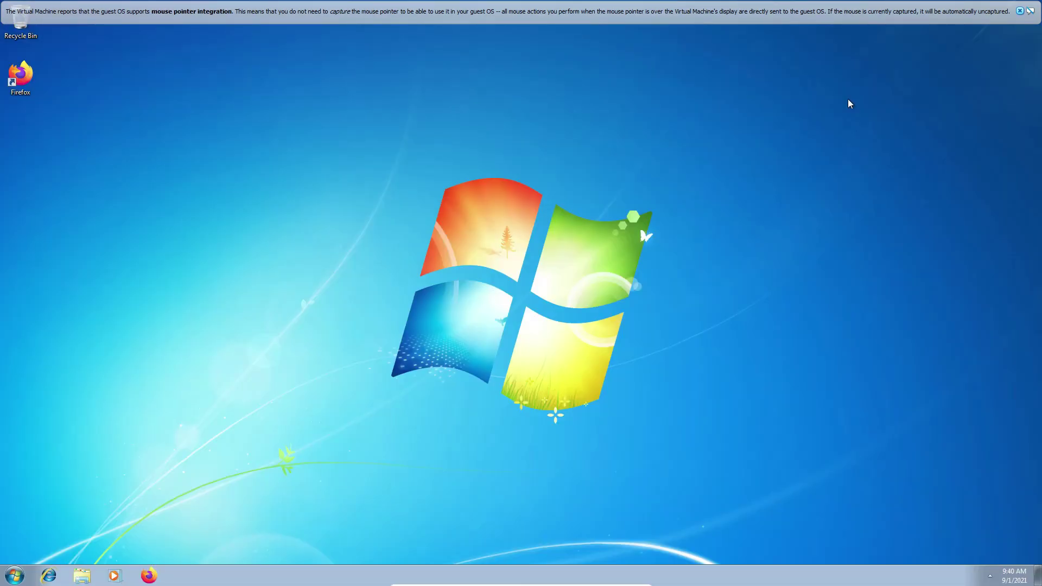
# Dismiss the mouse pointer integration notice, check the Windows edition and activation status in the computer's system properties, and close the System window.
pyautogui.click(1019, 11)
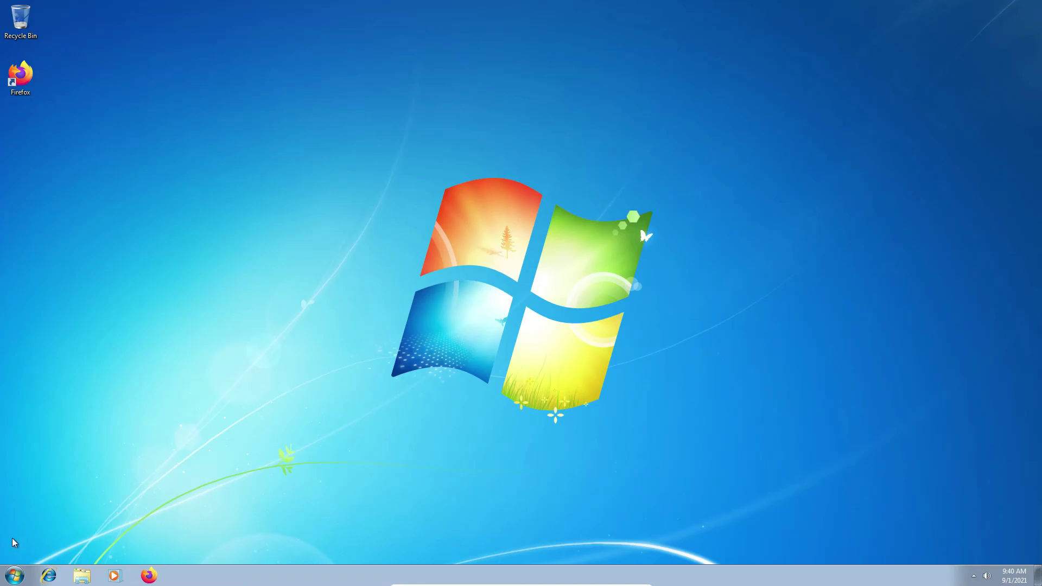
pyautogui.click(14, 573)
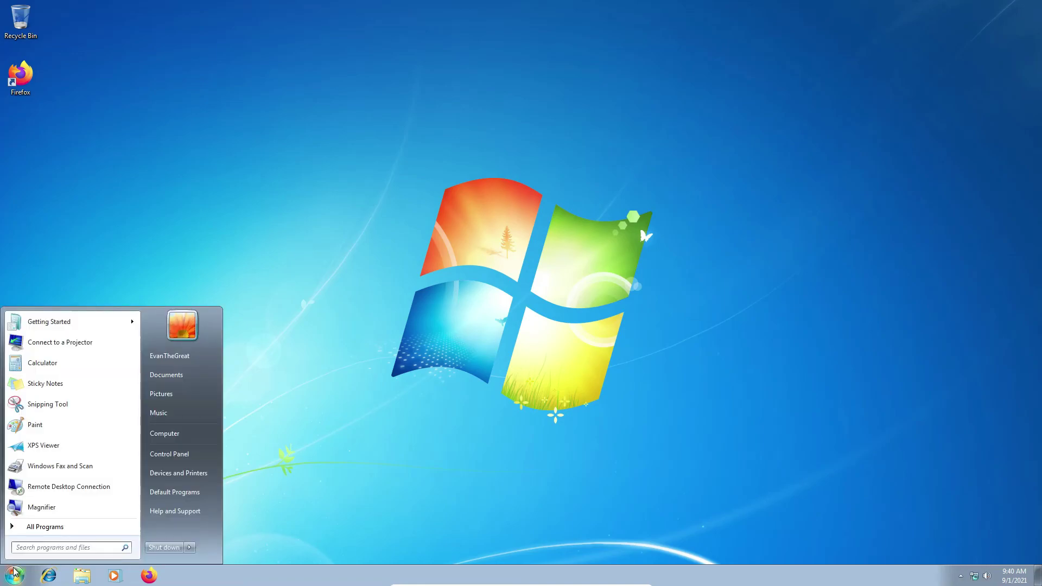
pyautogui.rightClick(176, 439)
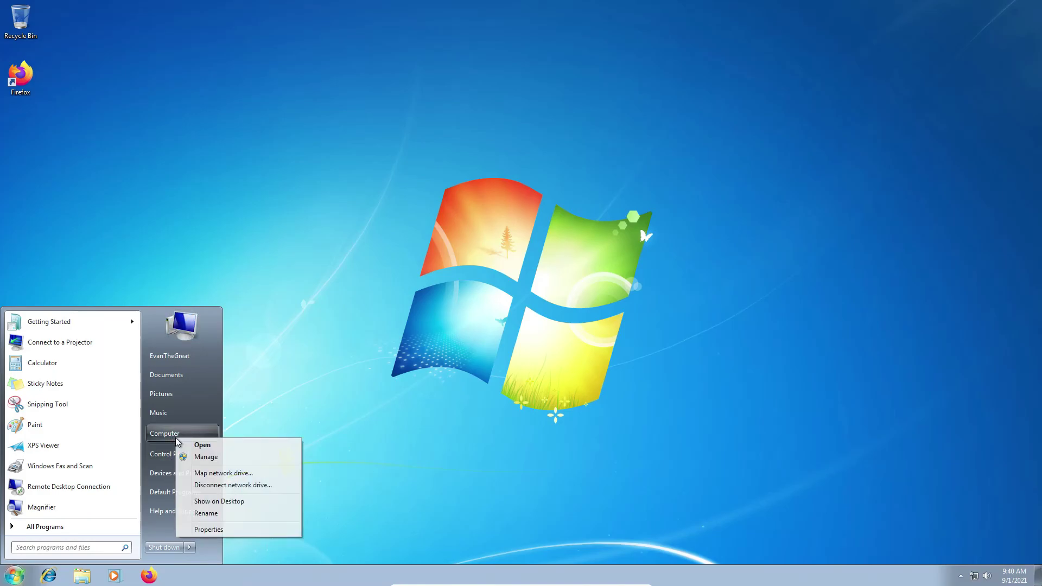
pyautogui.click(226, 530)
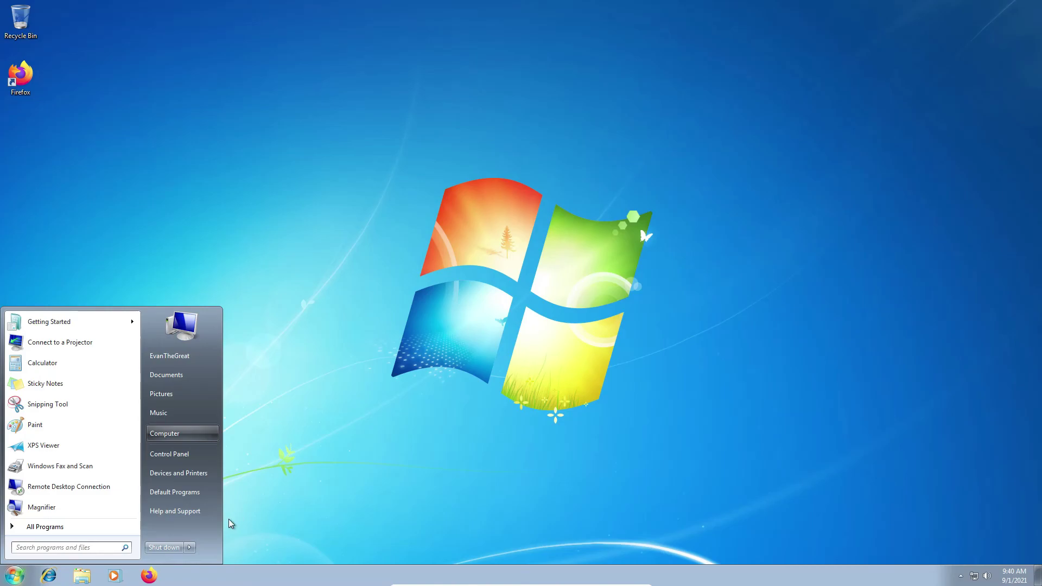
pyautogui.click(229, 518)
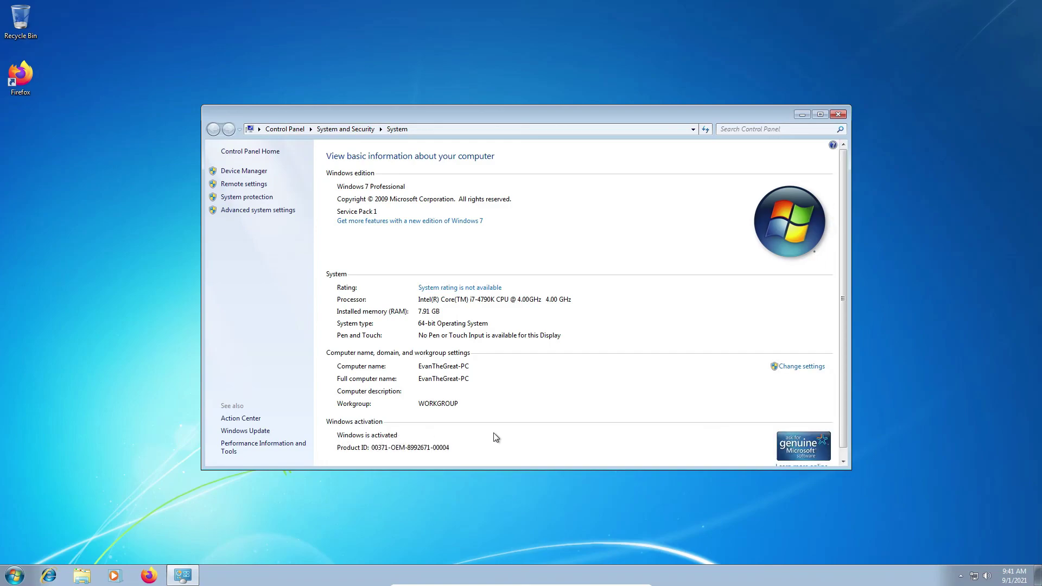
pyautogui.scroll(-1, 539, 394)
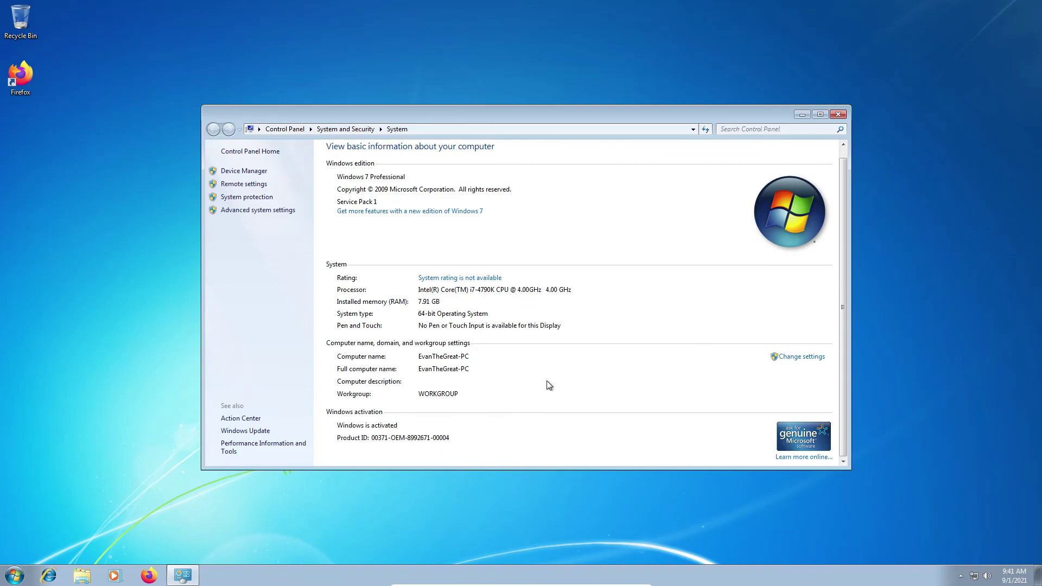
pyautogui.scroll(1, 549, 386)
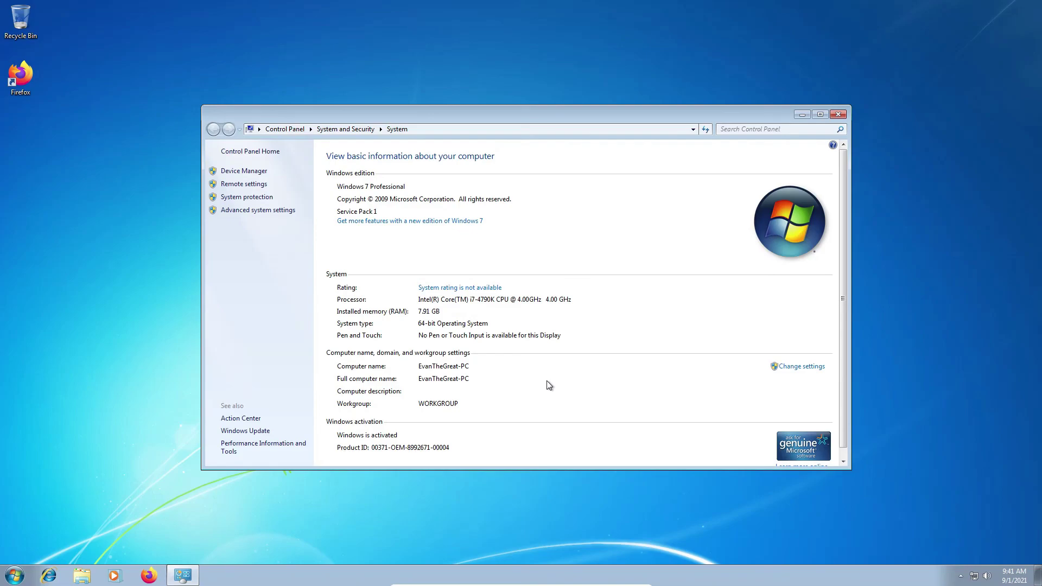
pyautogui.click(837, 115)
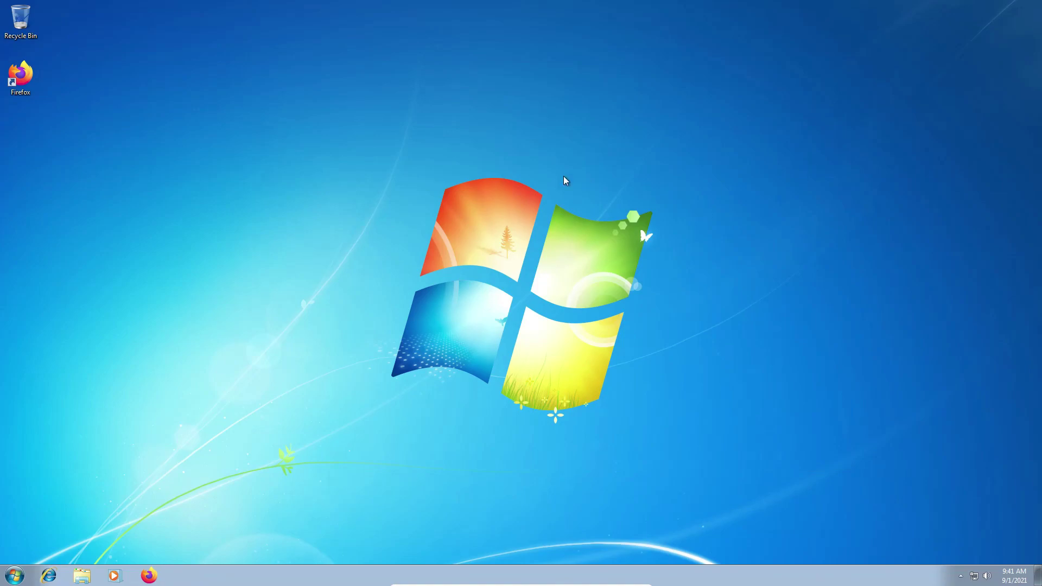